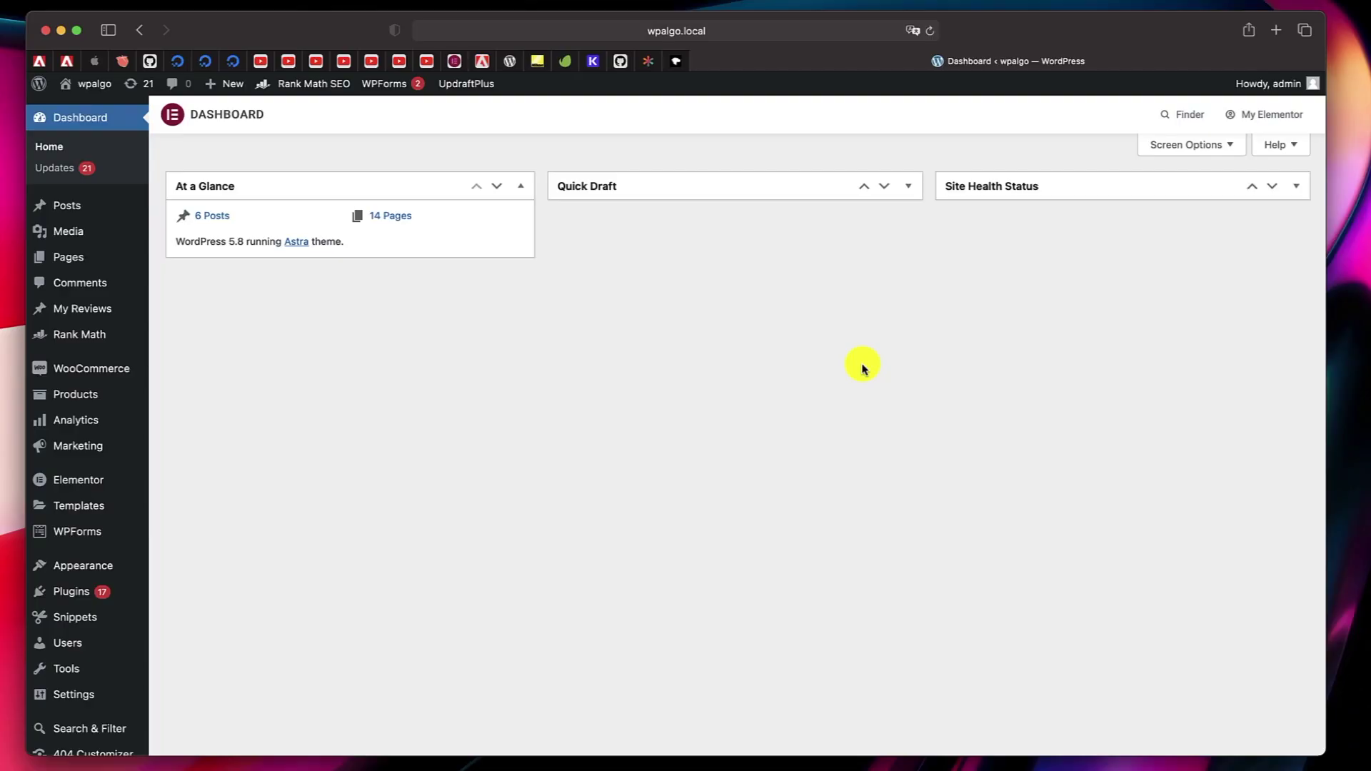
Step: Go to the WordPress Saved Templates list
left_click(738, 32)
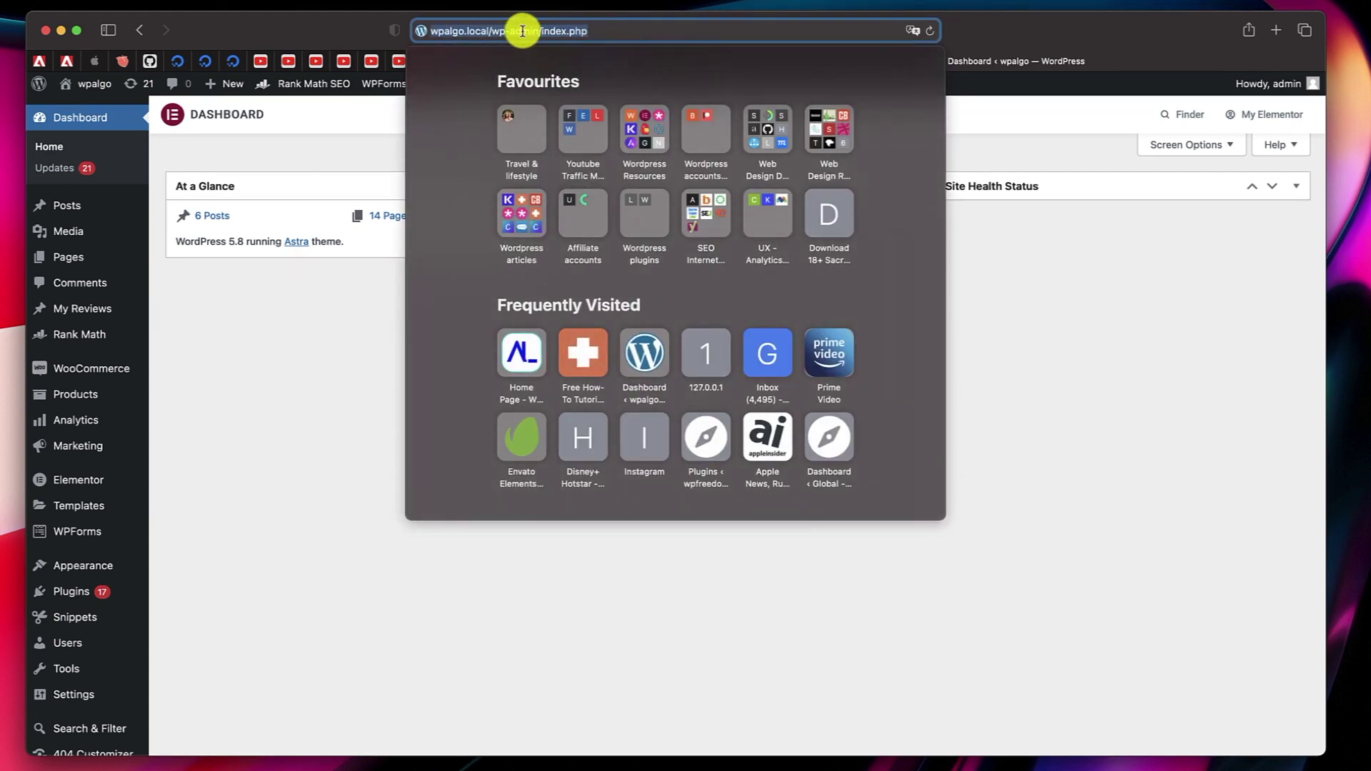
left_click(285, 450)
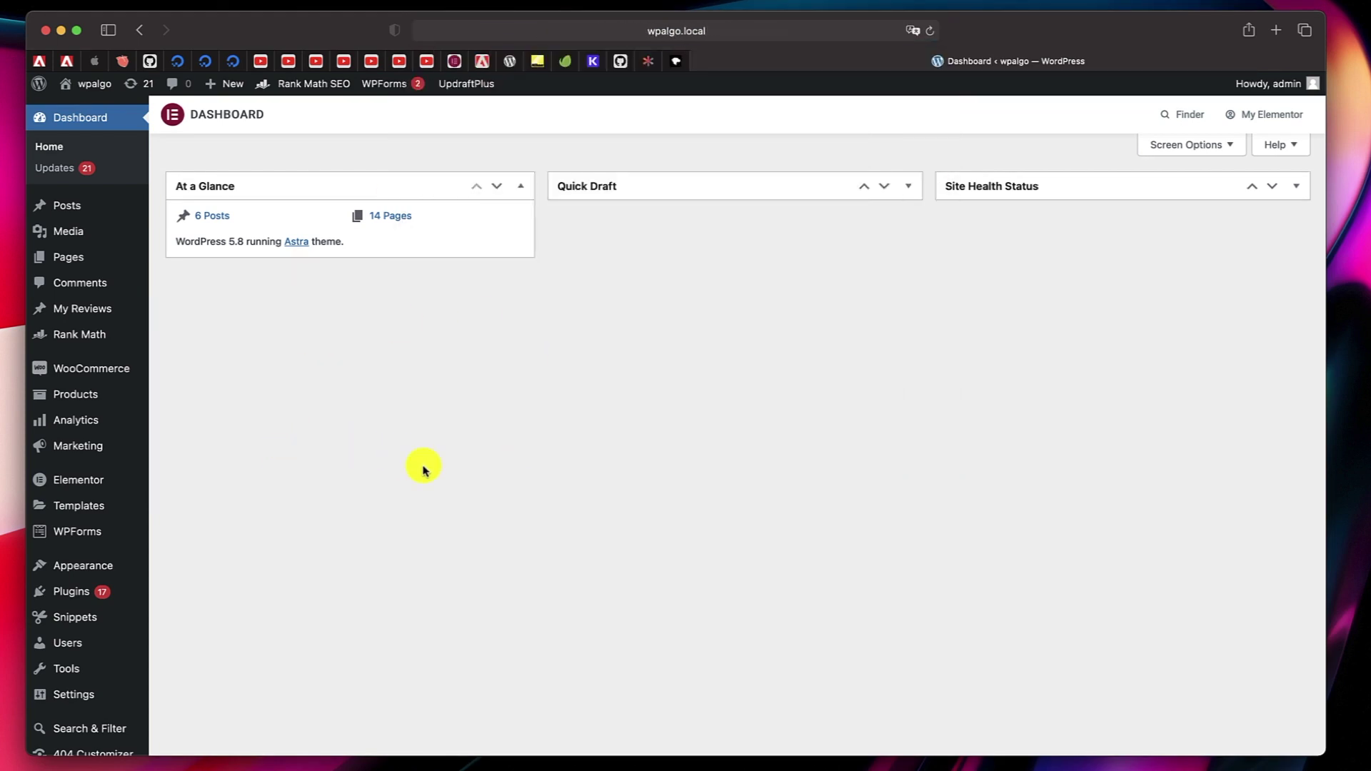
scroll(424, 469, "down", 2)
left_click(75, 429)
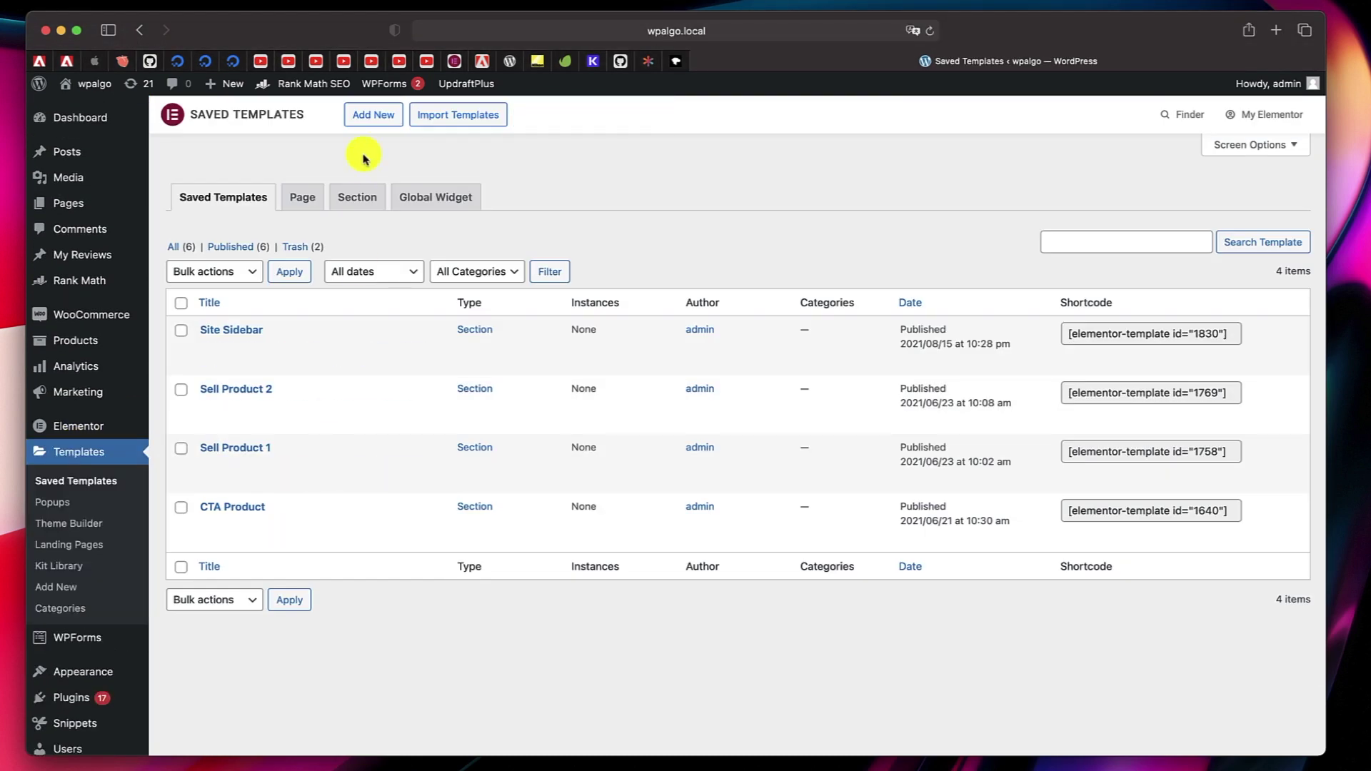
Step: Create a new Single Post template named 'Post Design'
left_click(370, 123)
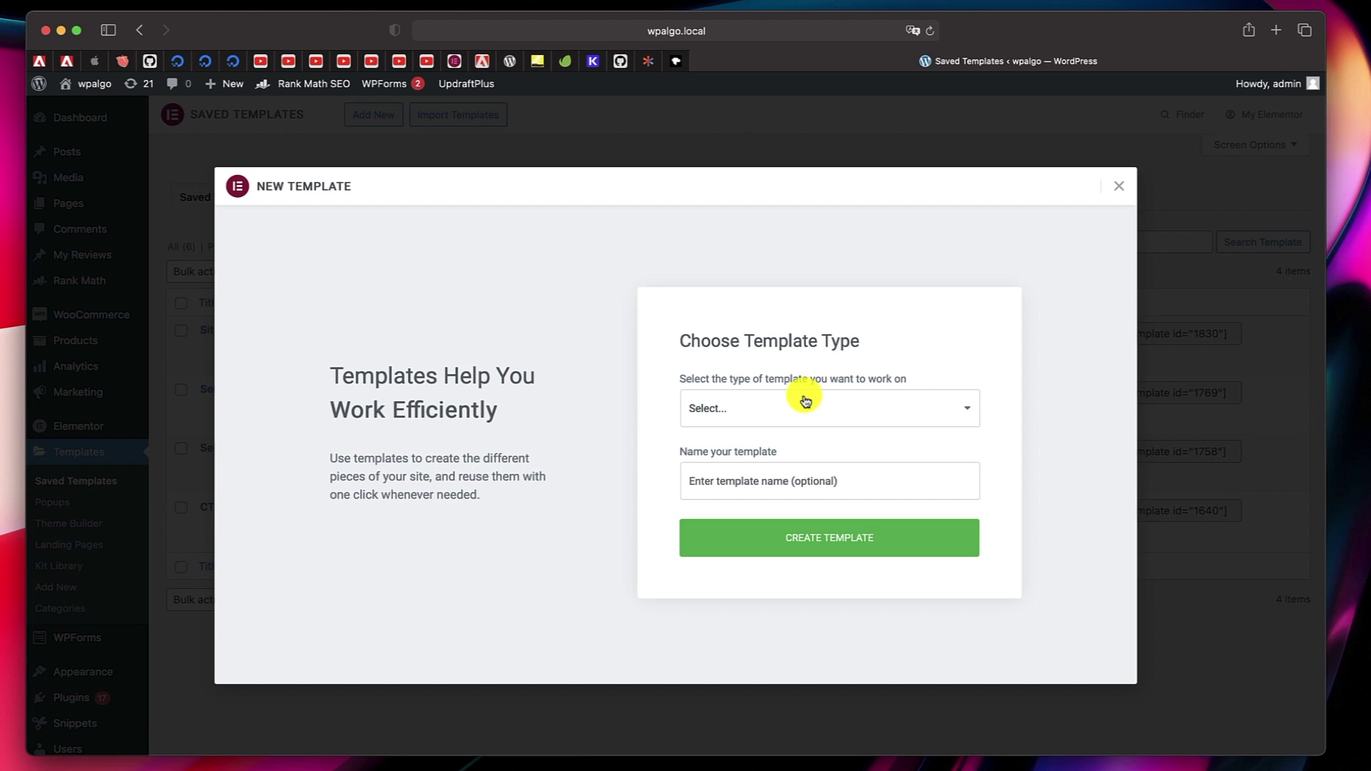
left_click(857, 406)
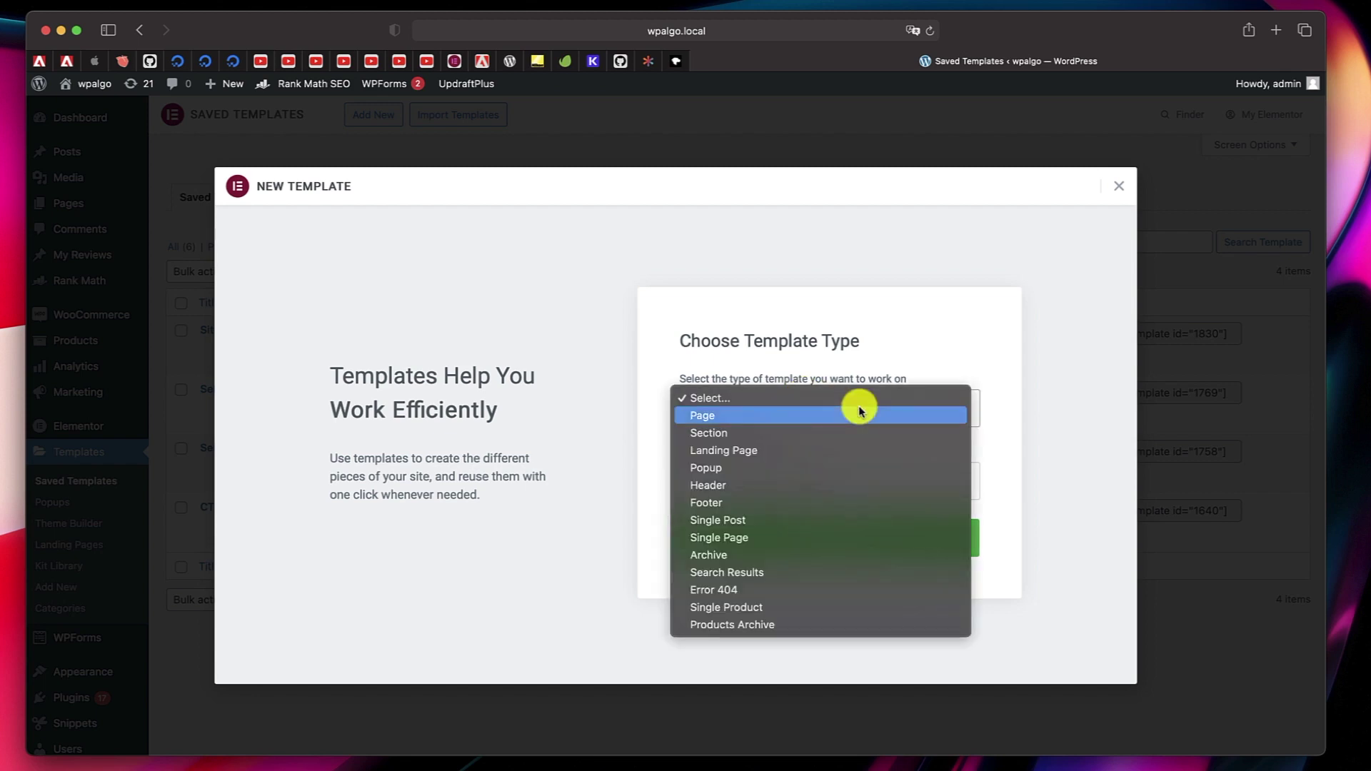
left_click(788, 525)
left_click(771, 490)
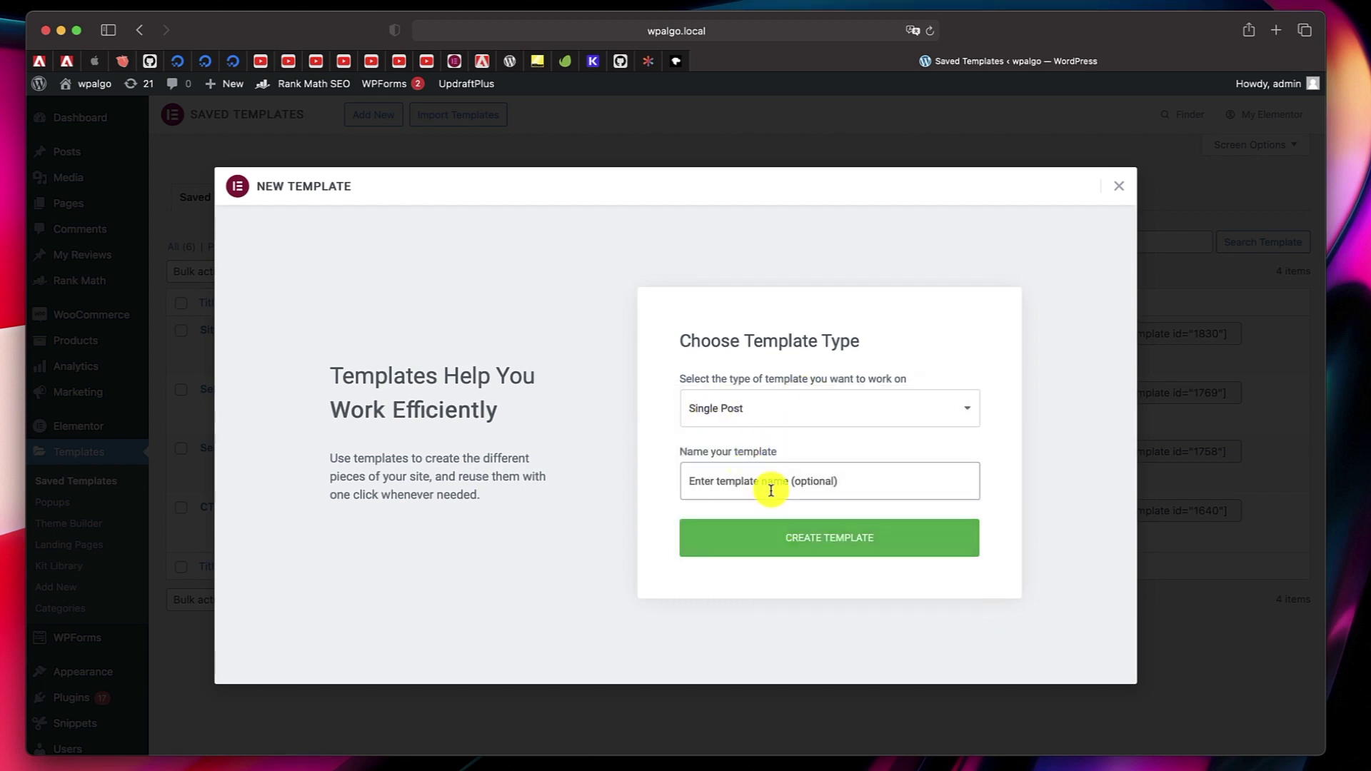
type("Post Design")
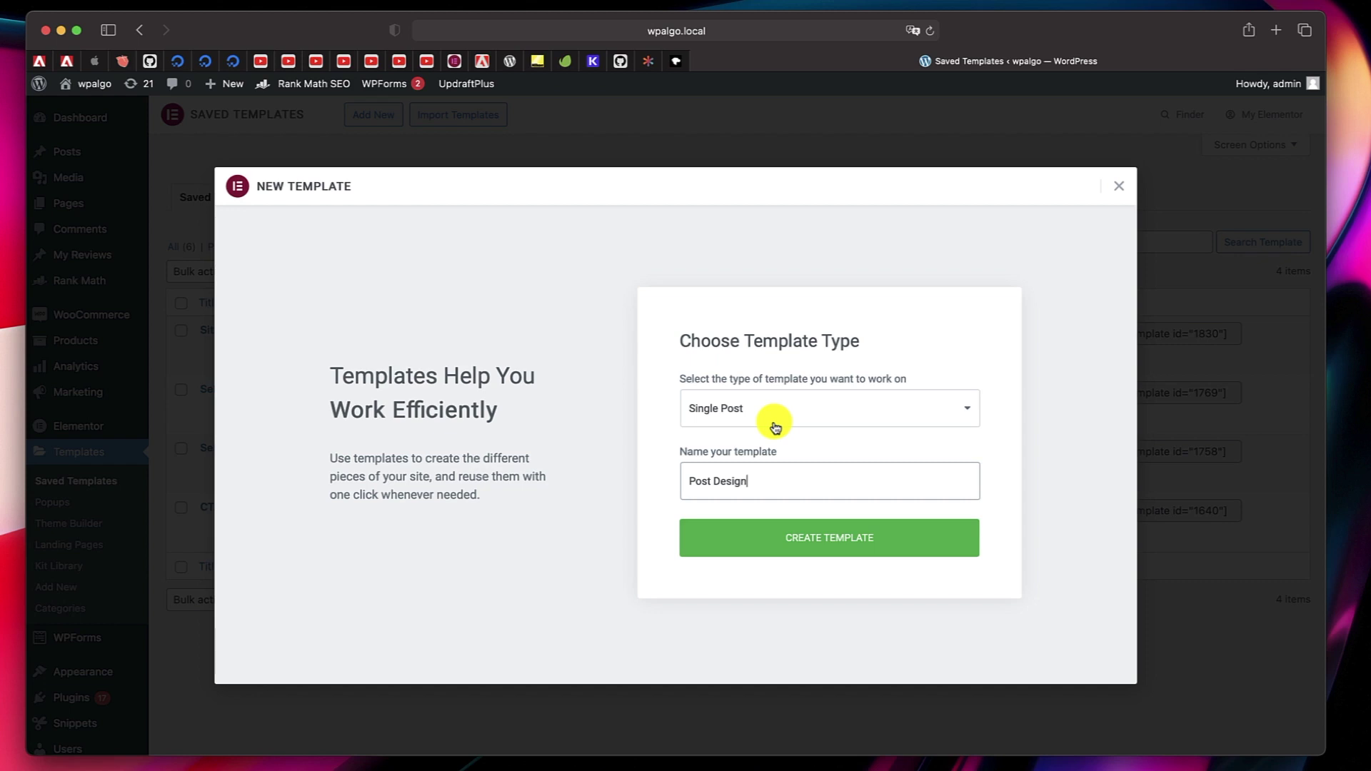
left_click(789, 546)
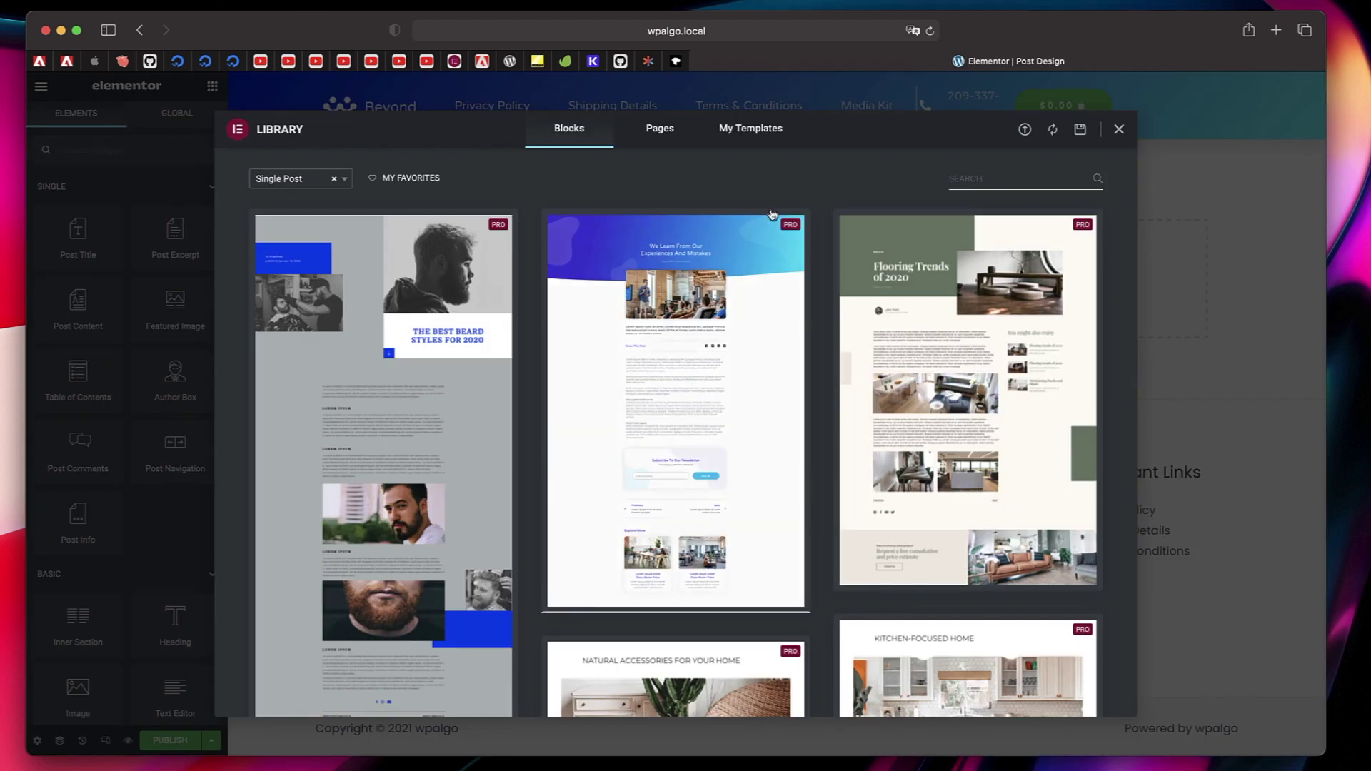
Step: Insert the dark purple bodybuilding single-post layout from the library's Blocks tab
scroll(905, 449, "down", 8)
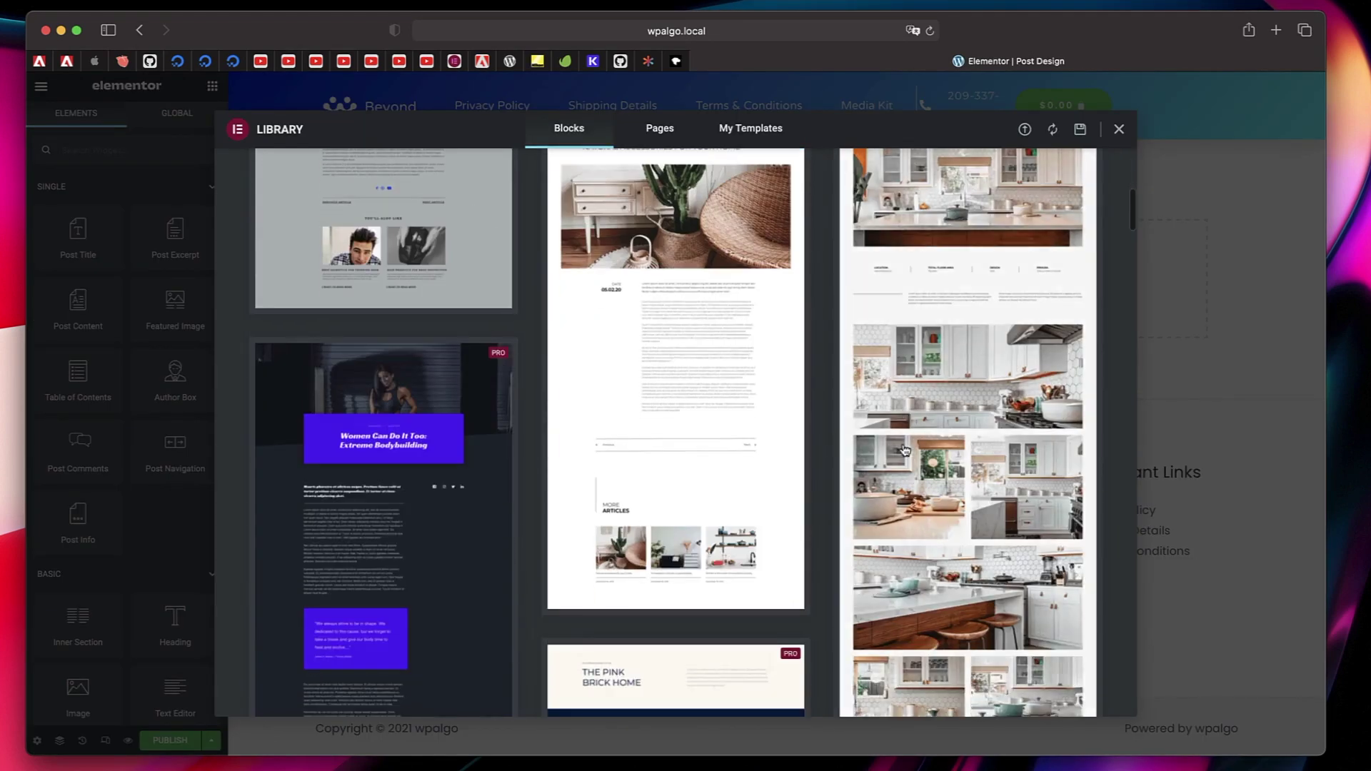
scroll(450, 453, "down", 3)
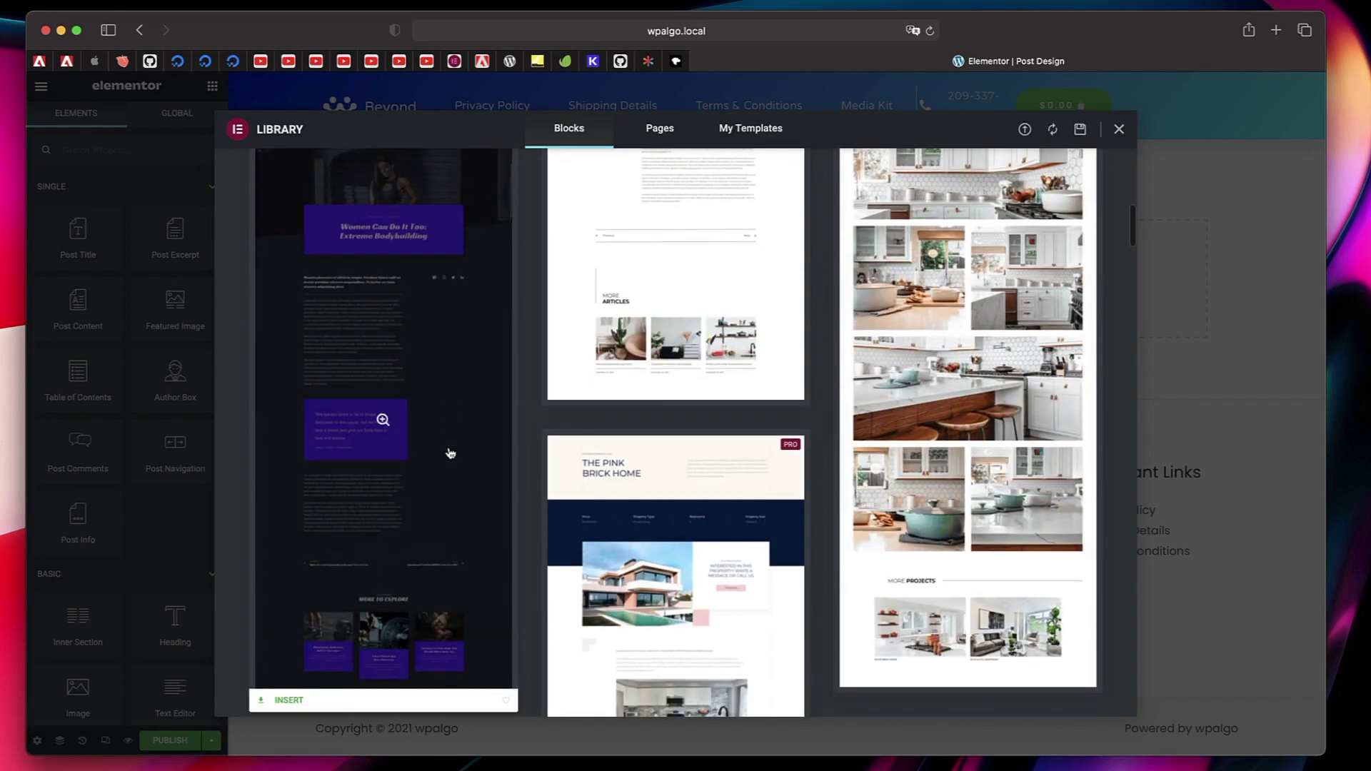
left_click(283, 702)
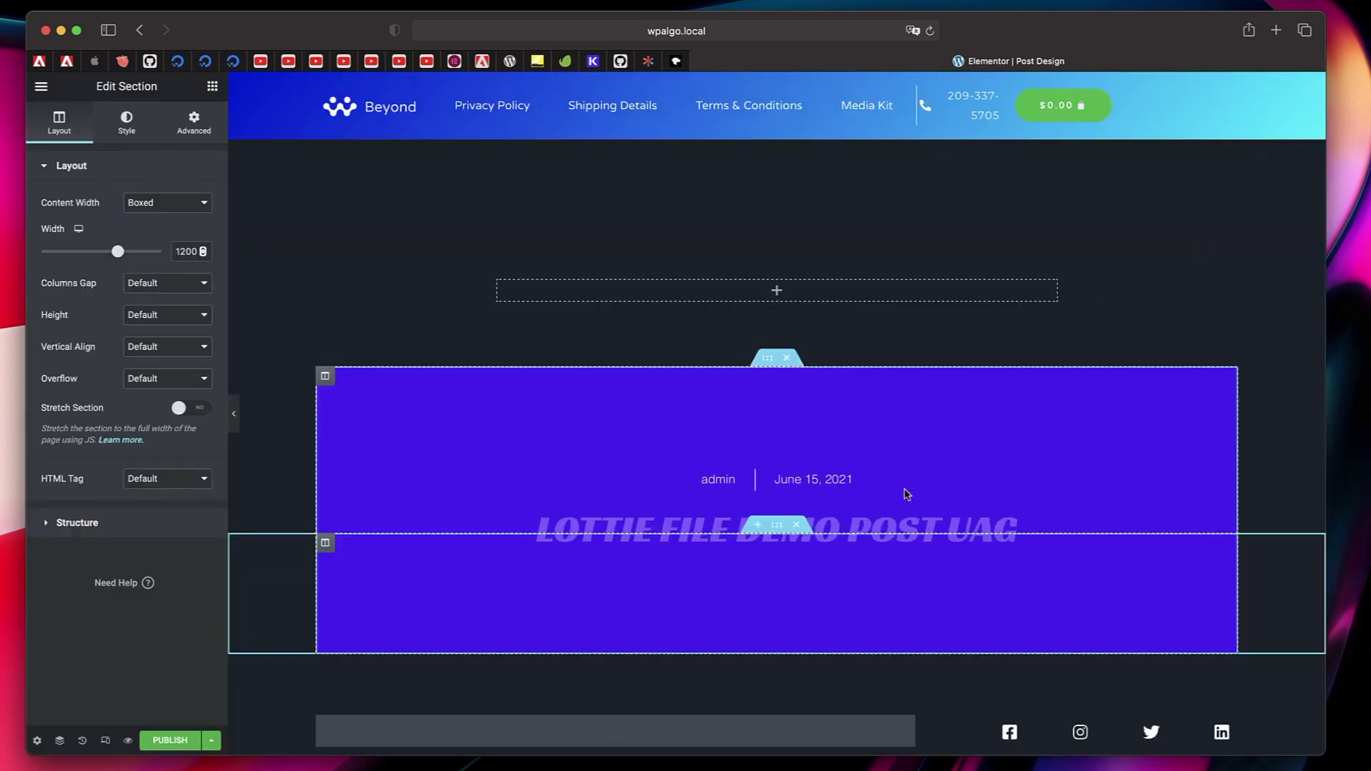
Step: Scroll through the inserted layout and select the 35% sidebar column
scroll(667, 395, "down", 10)
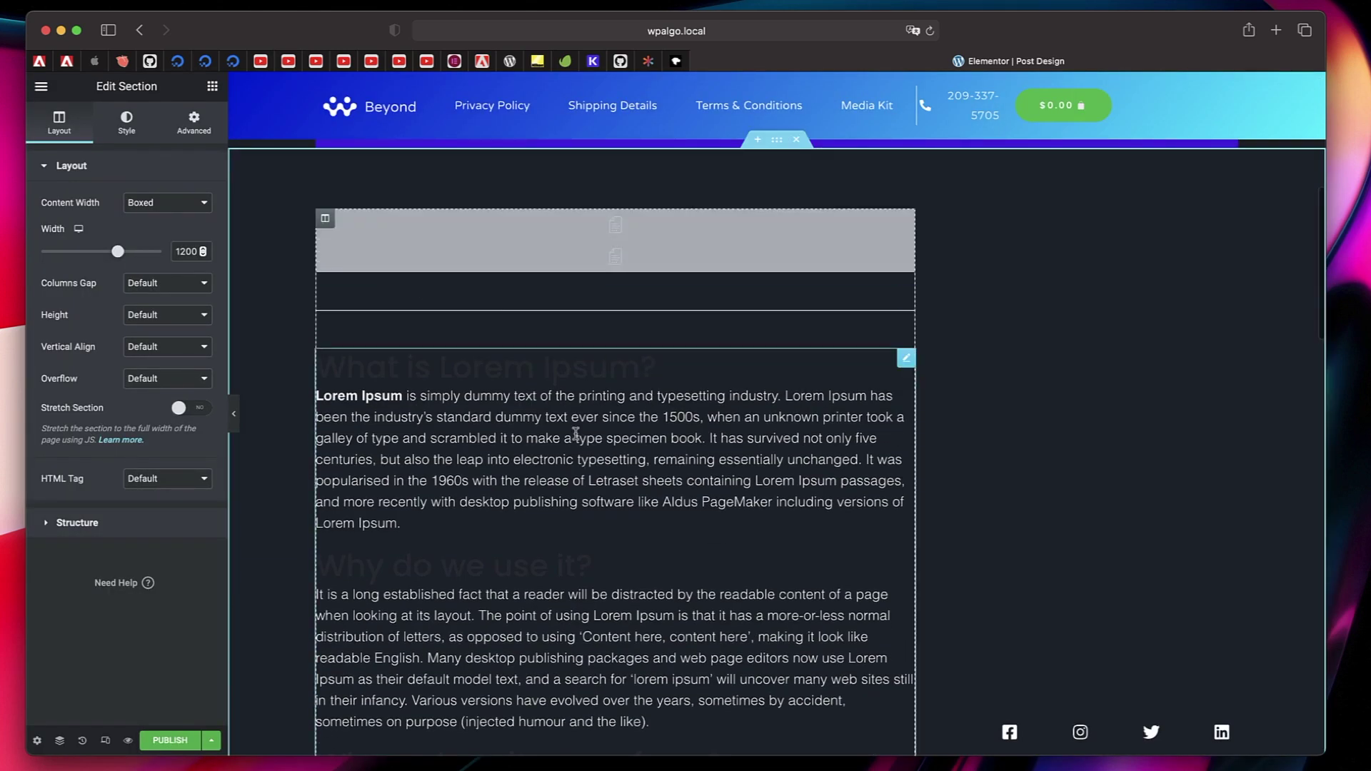
scroll(575, 433, "down", 15)
scroll(553, 514, "up", 6)
scroll(553, 514, "up", 6)
scroll(716, 582, "down", 1)
left_click(716, 582)
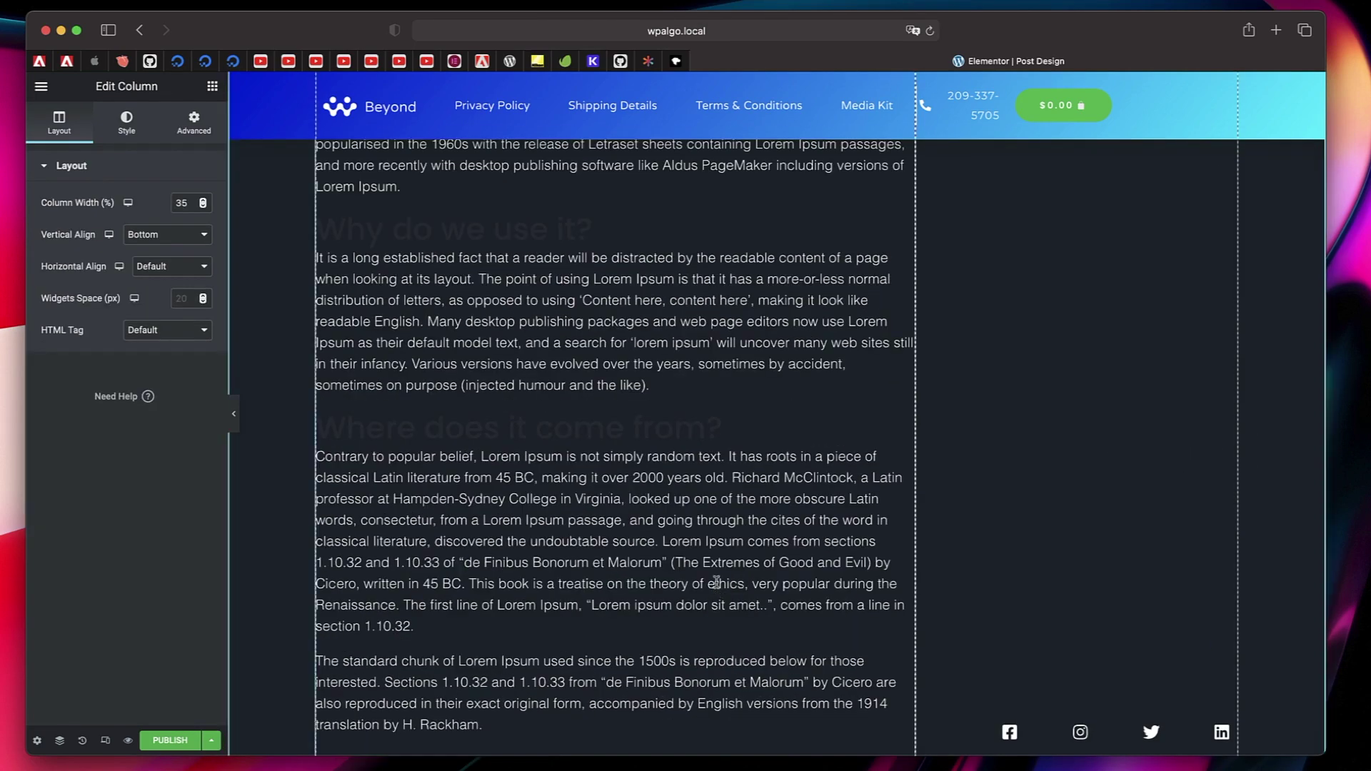
Step: Use the content column's right-click menu, then show the widgets panel
scroll(1024, 409, "up", 6)
scroll(1056, 489, "down", 3)
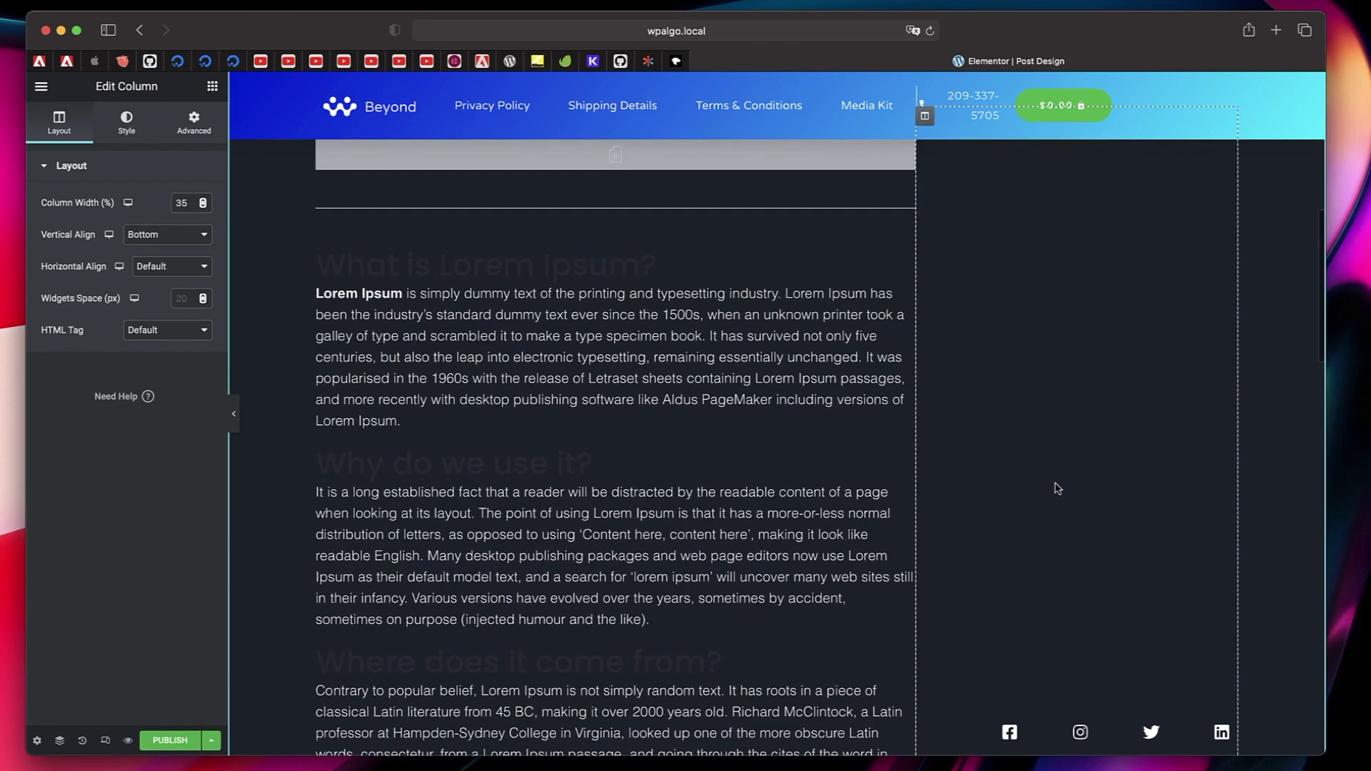
scroll(1017, 421, "up", 3)
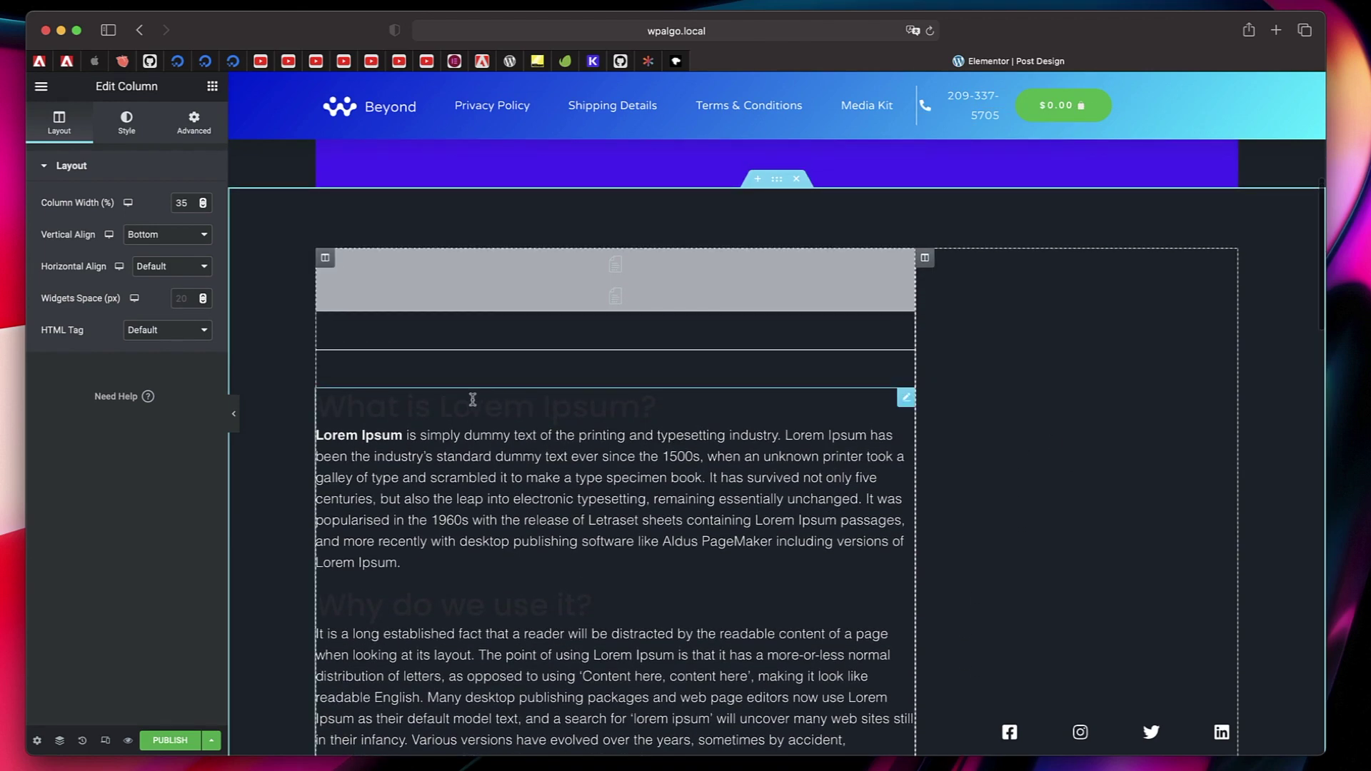
right_click(332, 265)
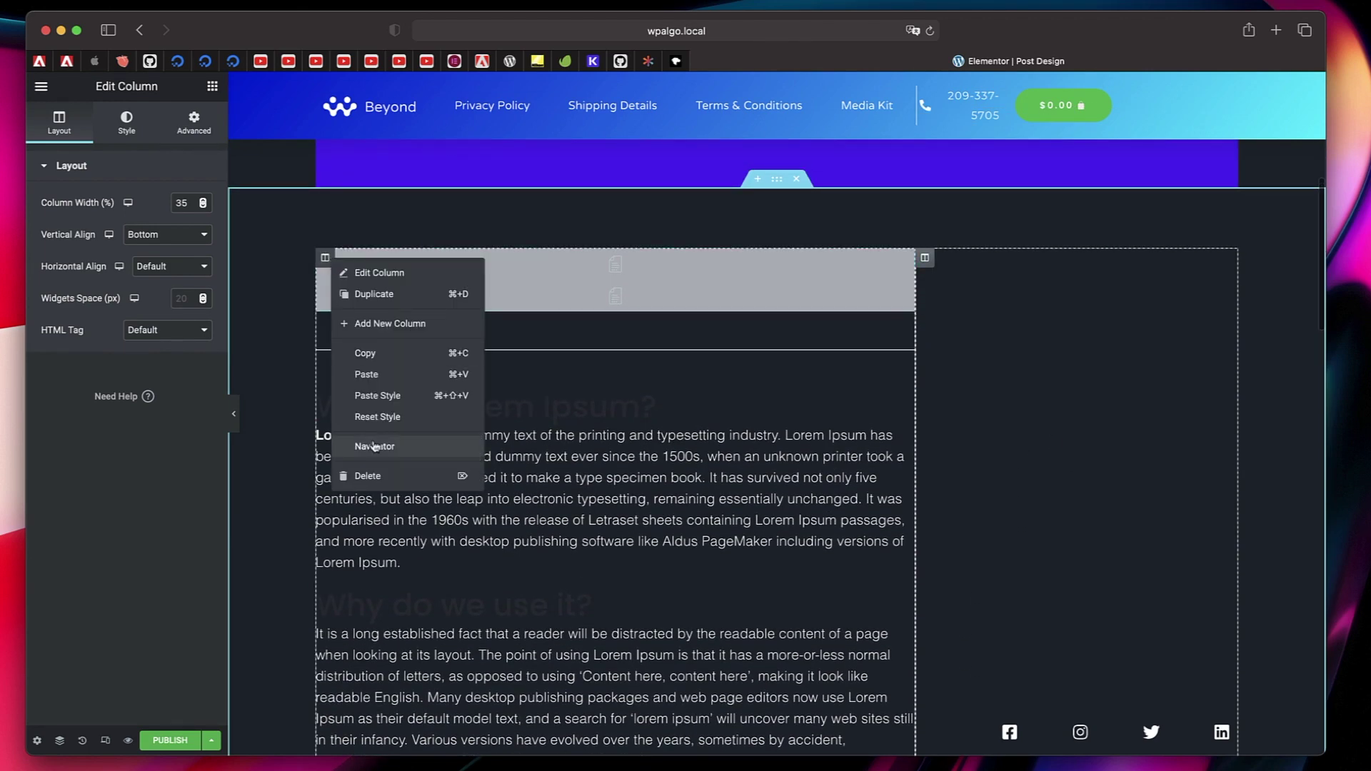
left_click(1069, 368)
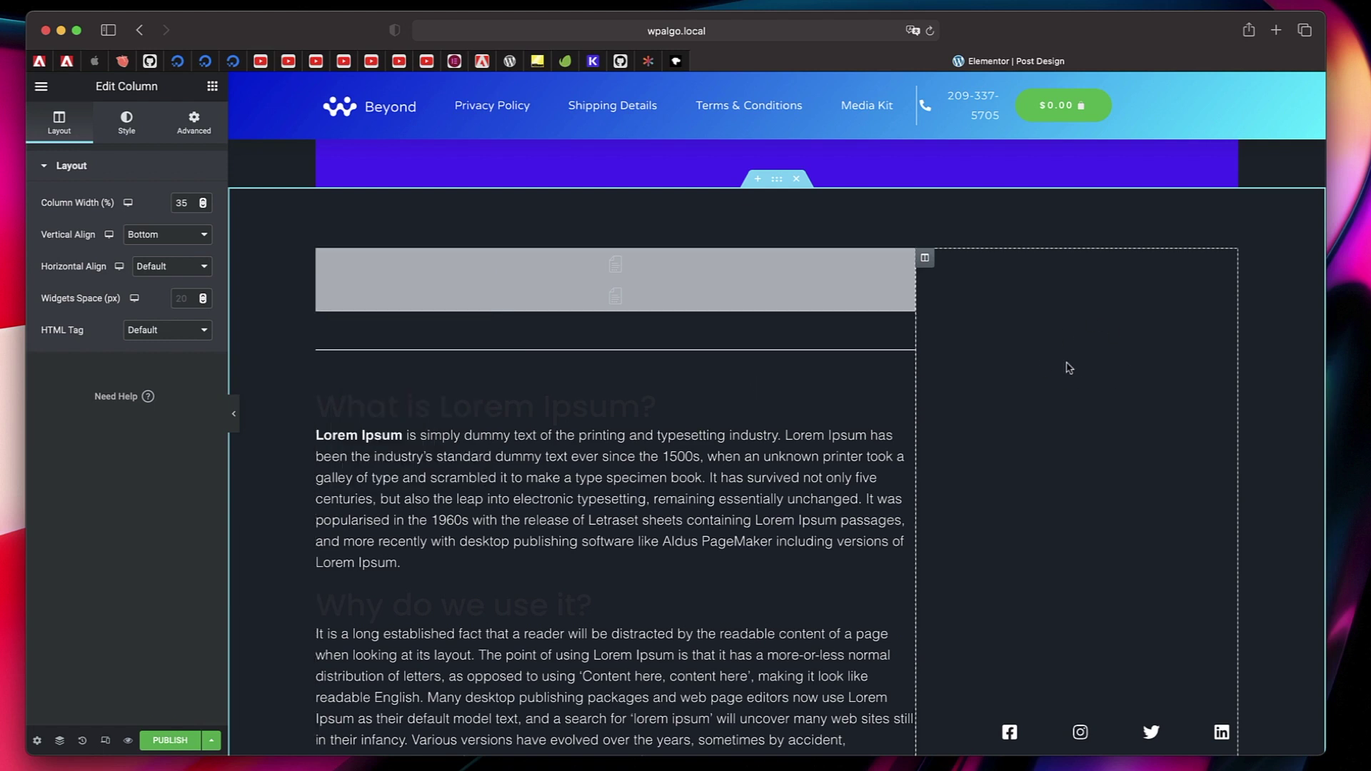
left_click(213, 86)
Step: Search widgets for 'table' and drag Table of Contents into the right sidebar column
type("ta")
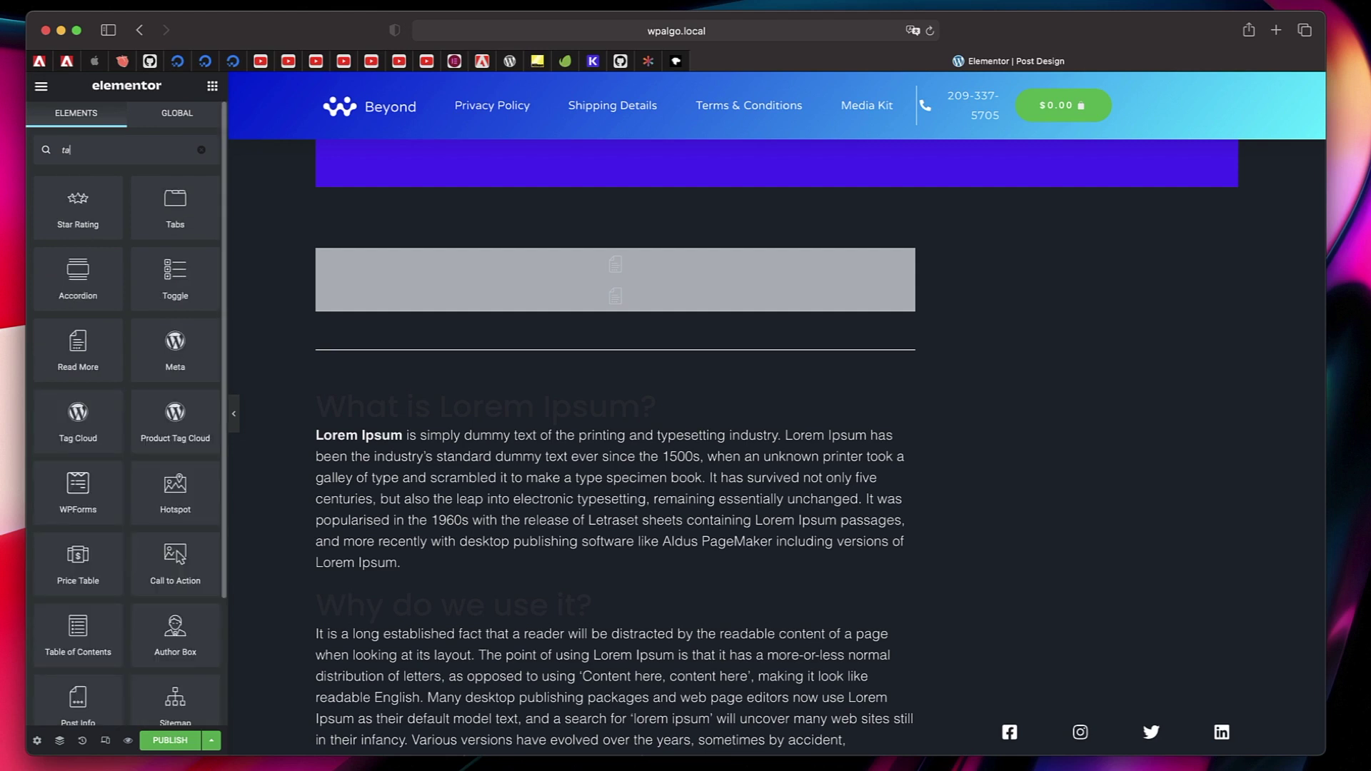
type("ble")
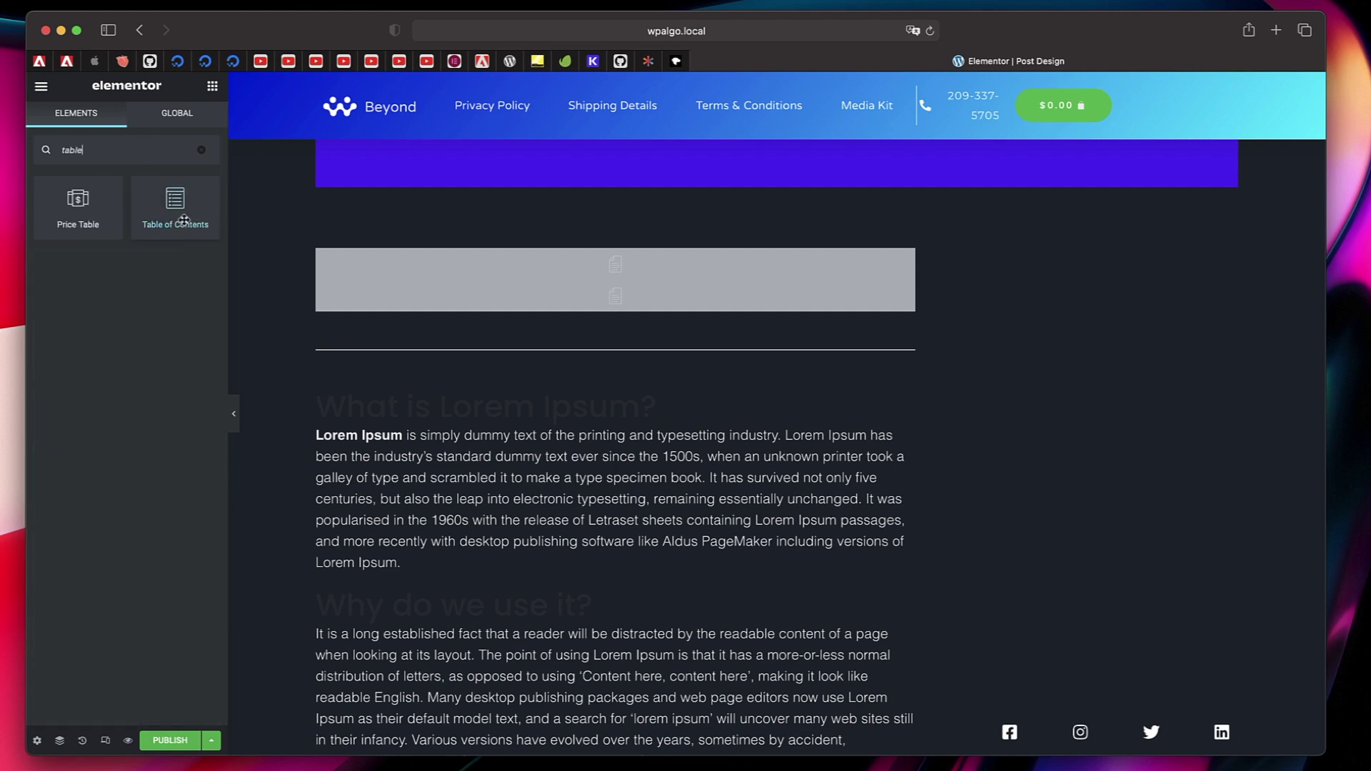
left_click_drag(184, 223, 1140, 444)
scroll(1117, 596, "down", 3)
scroll(1267, 564, "down", 5)
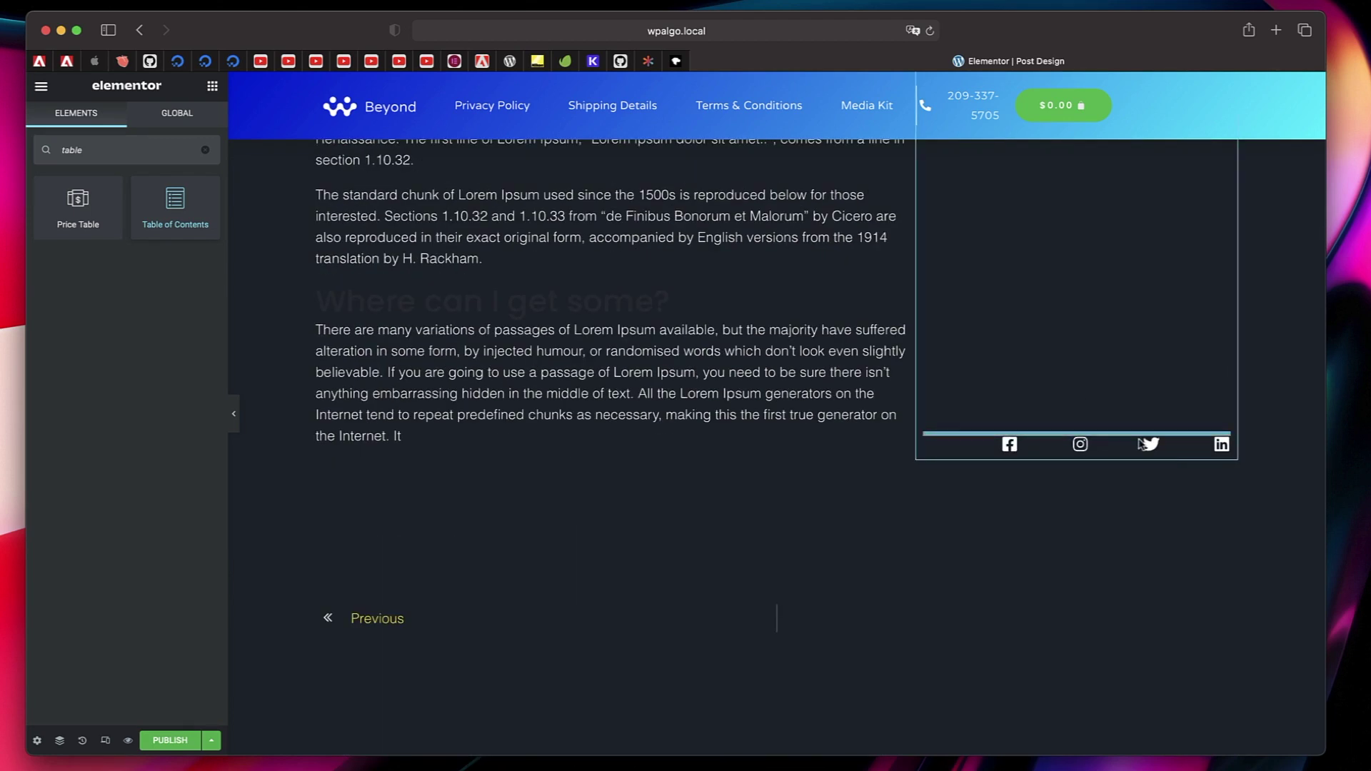
scroll(1099, 529, "up", 6)
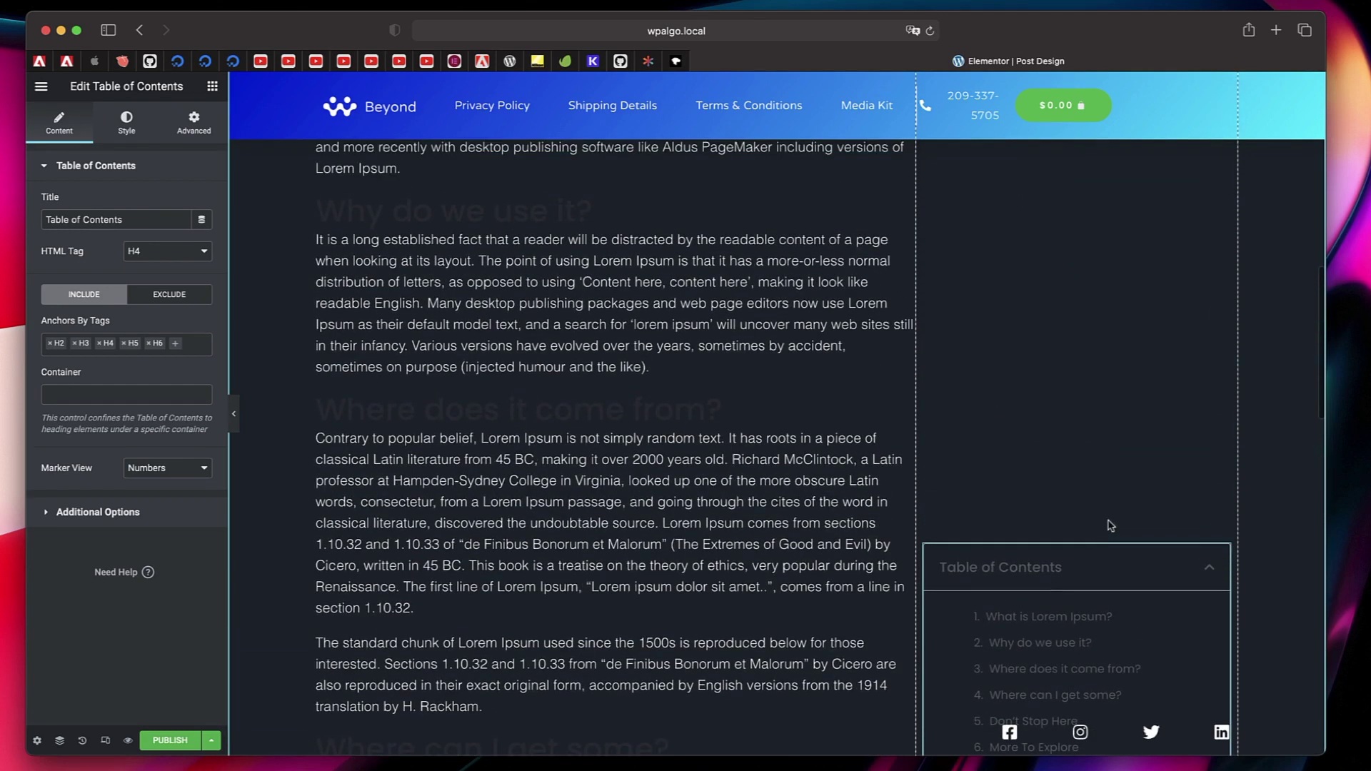
scroll(1056, 612, "down", 3)
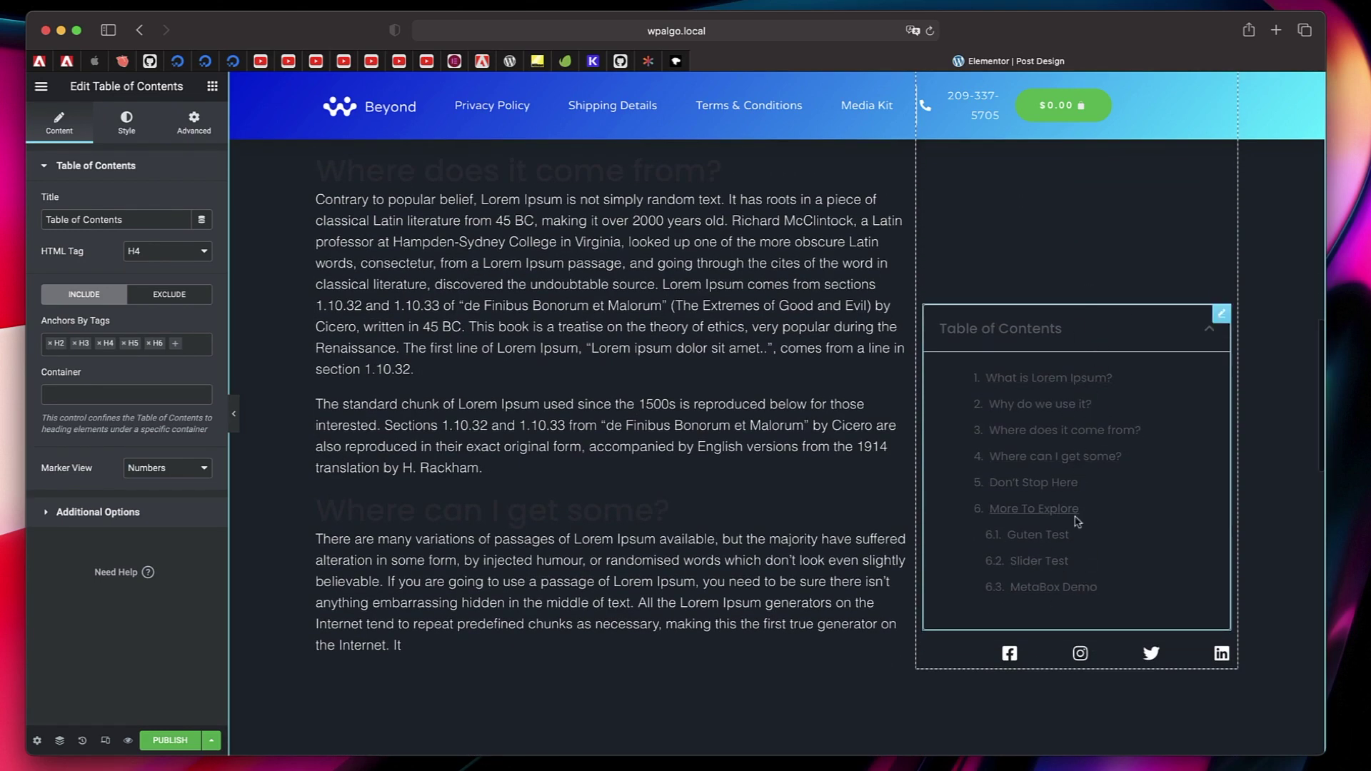
scroll(1073, 532, "up", 10)
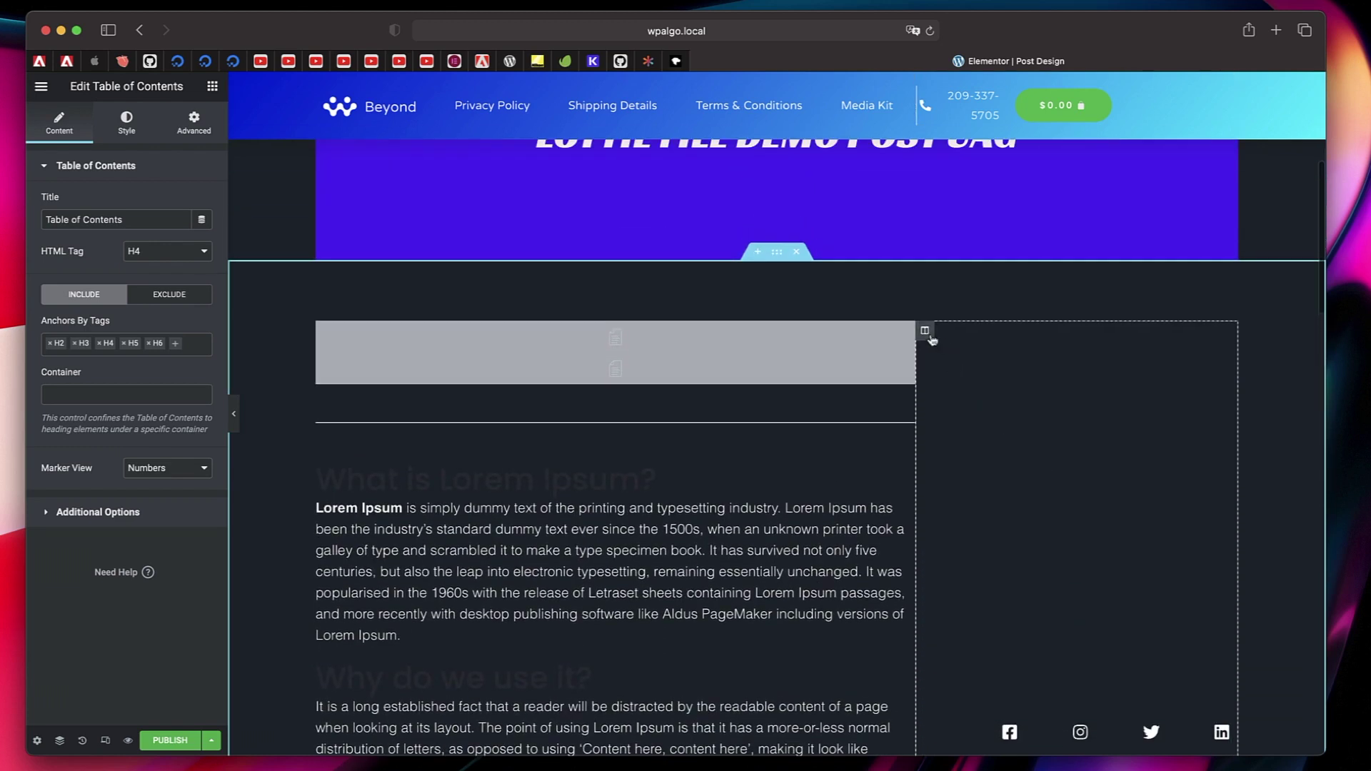
Step: Set the sidebar column's Vertical Align to Top
left_click(925, 332)
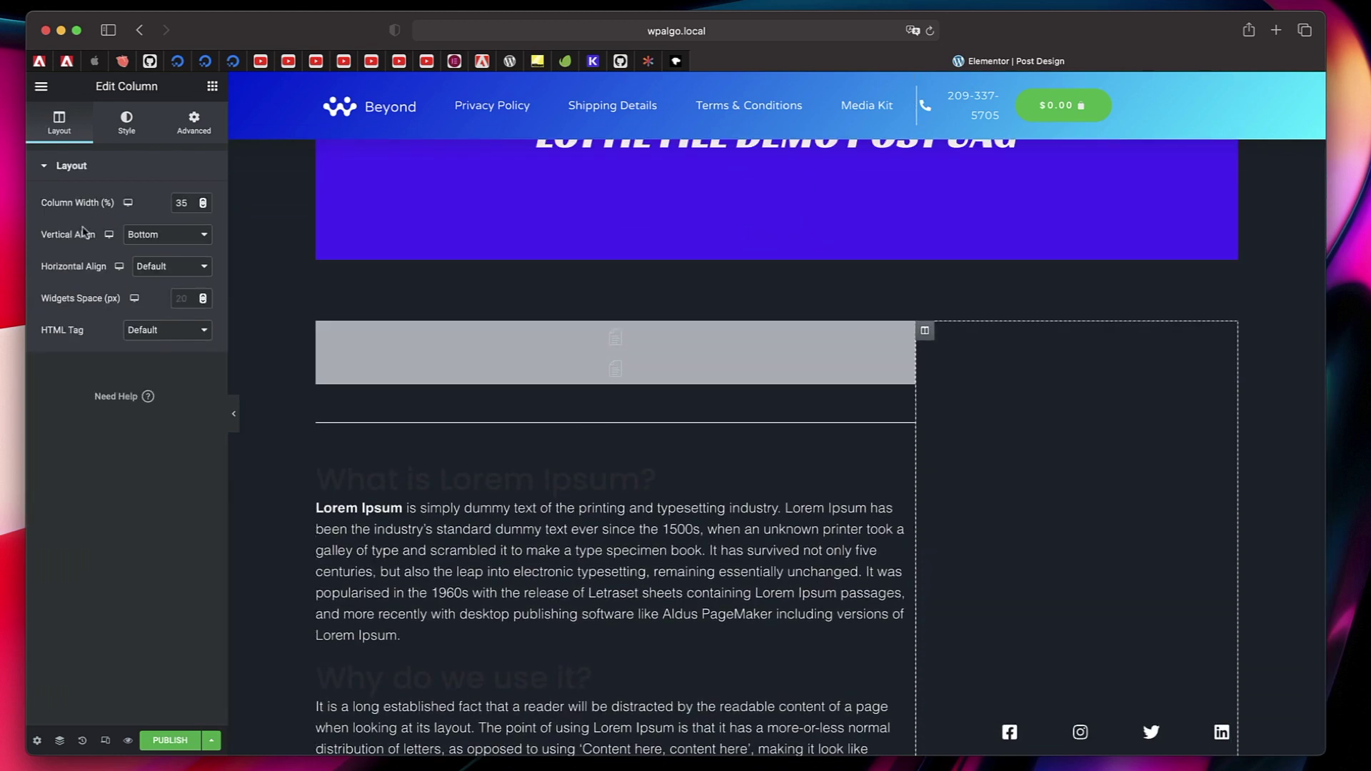
left_click(155, 243)
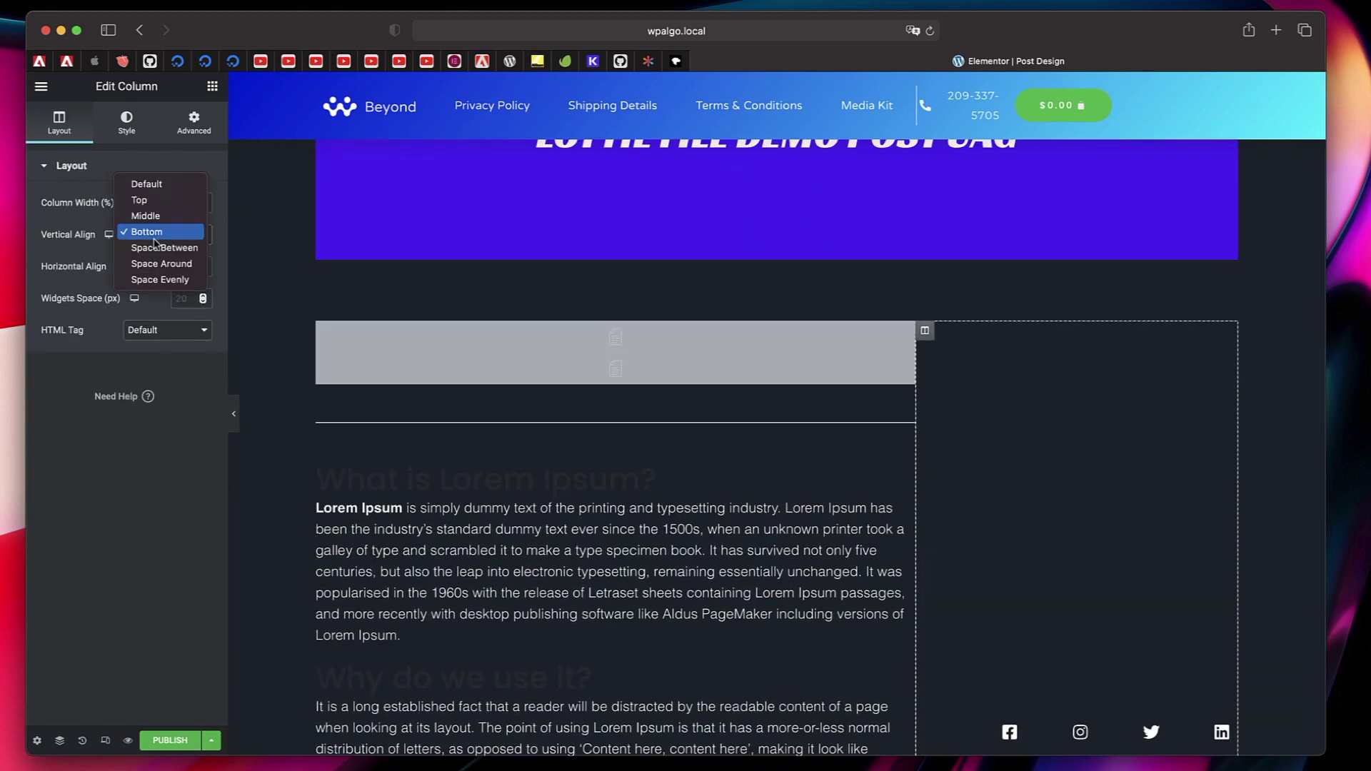
left_click(153, 201)
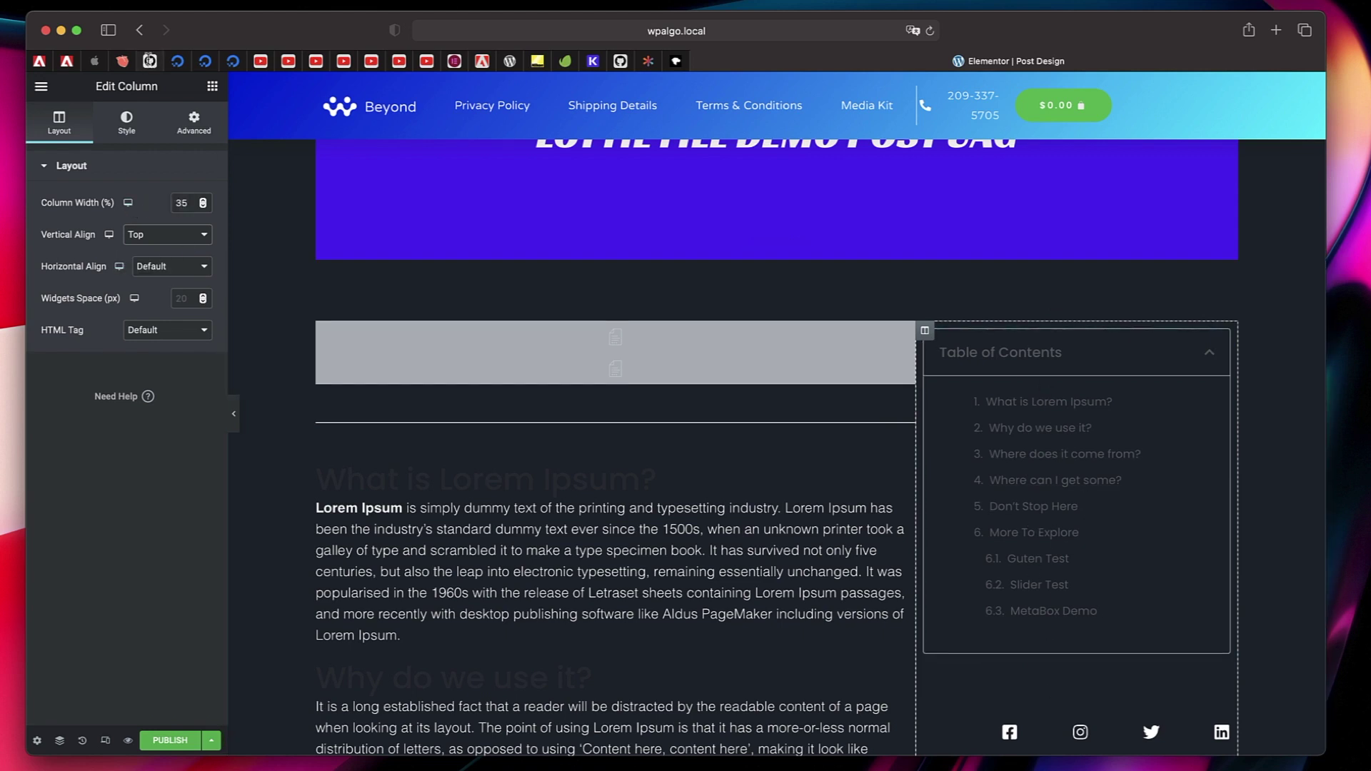
Step: Set the Table of Contents header text colour to global Saved Color #8 (#FFF)
left_click(124, 121)
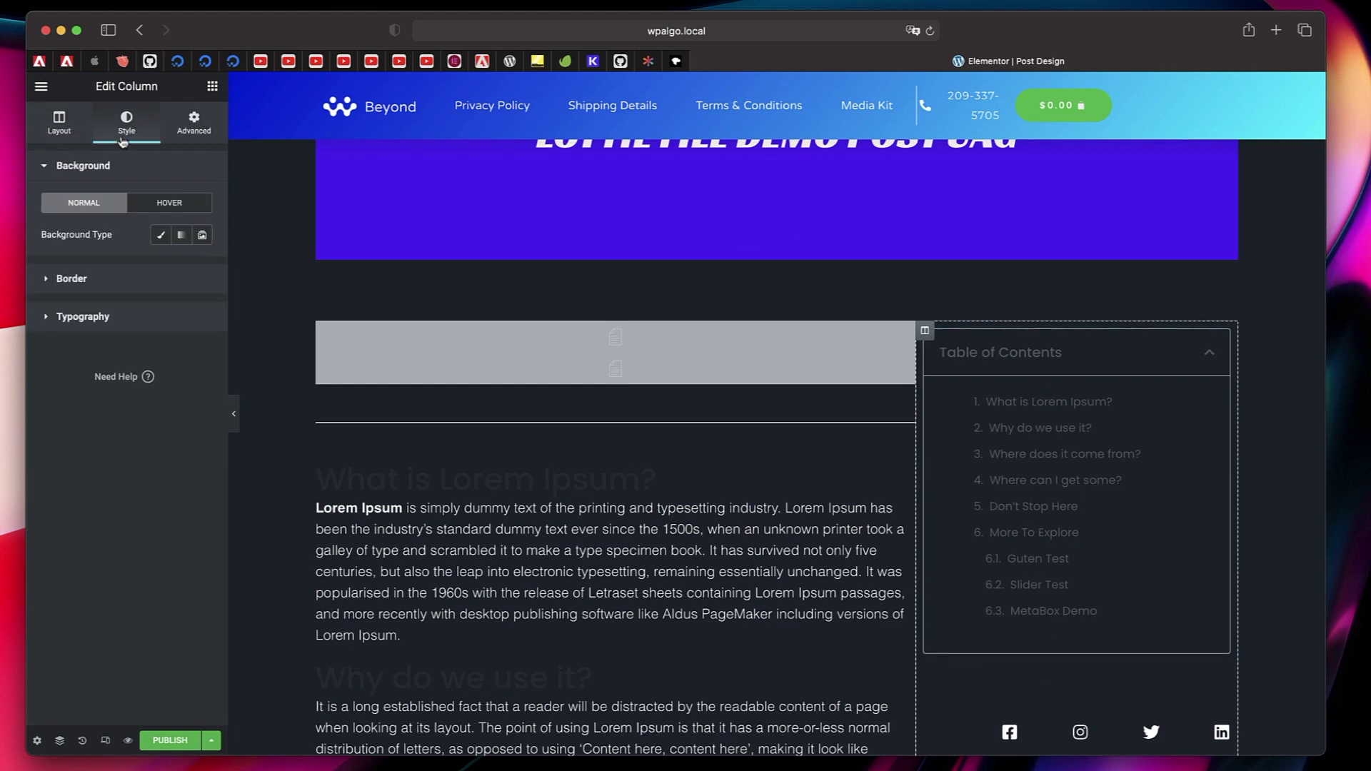
left_click(110, 278)
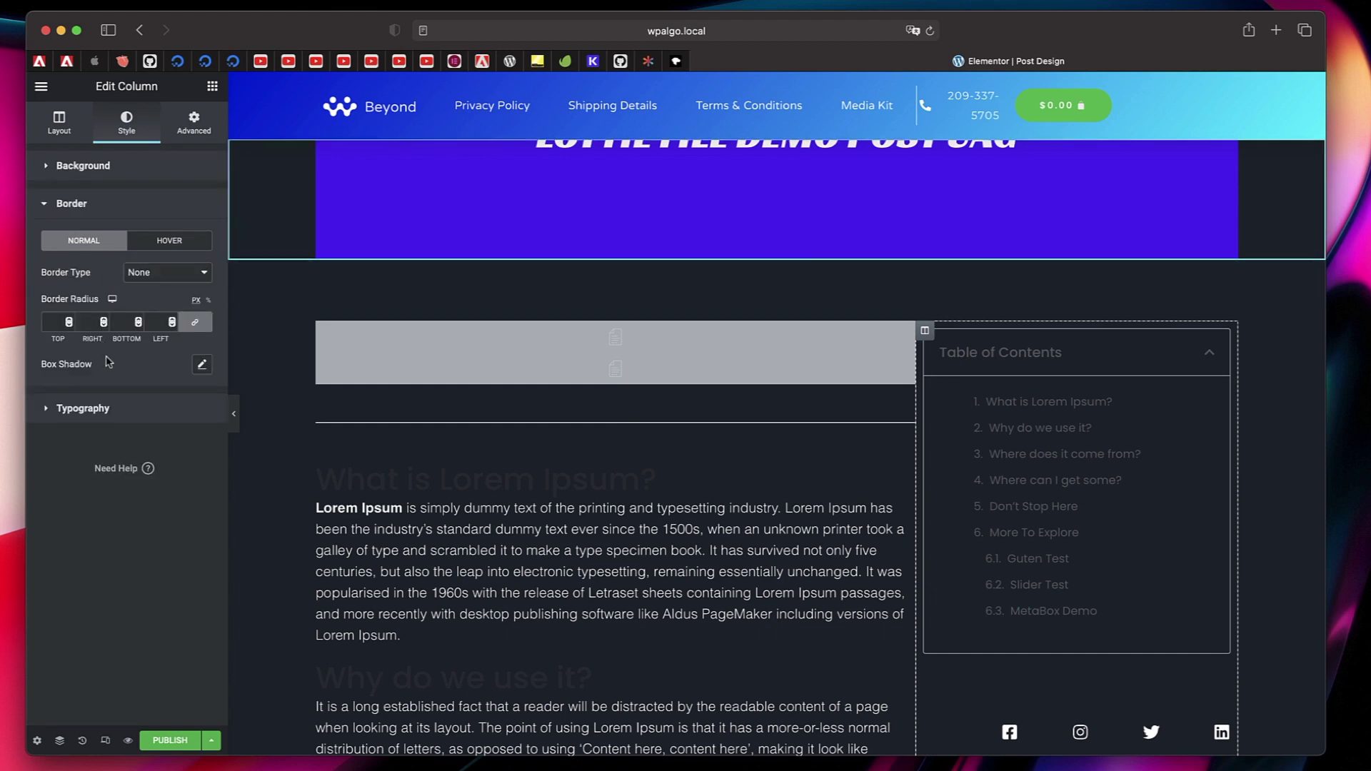
left_click(1221, 335)
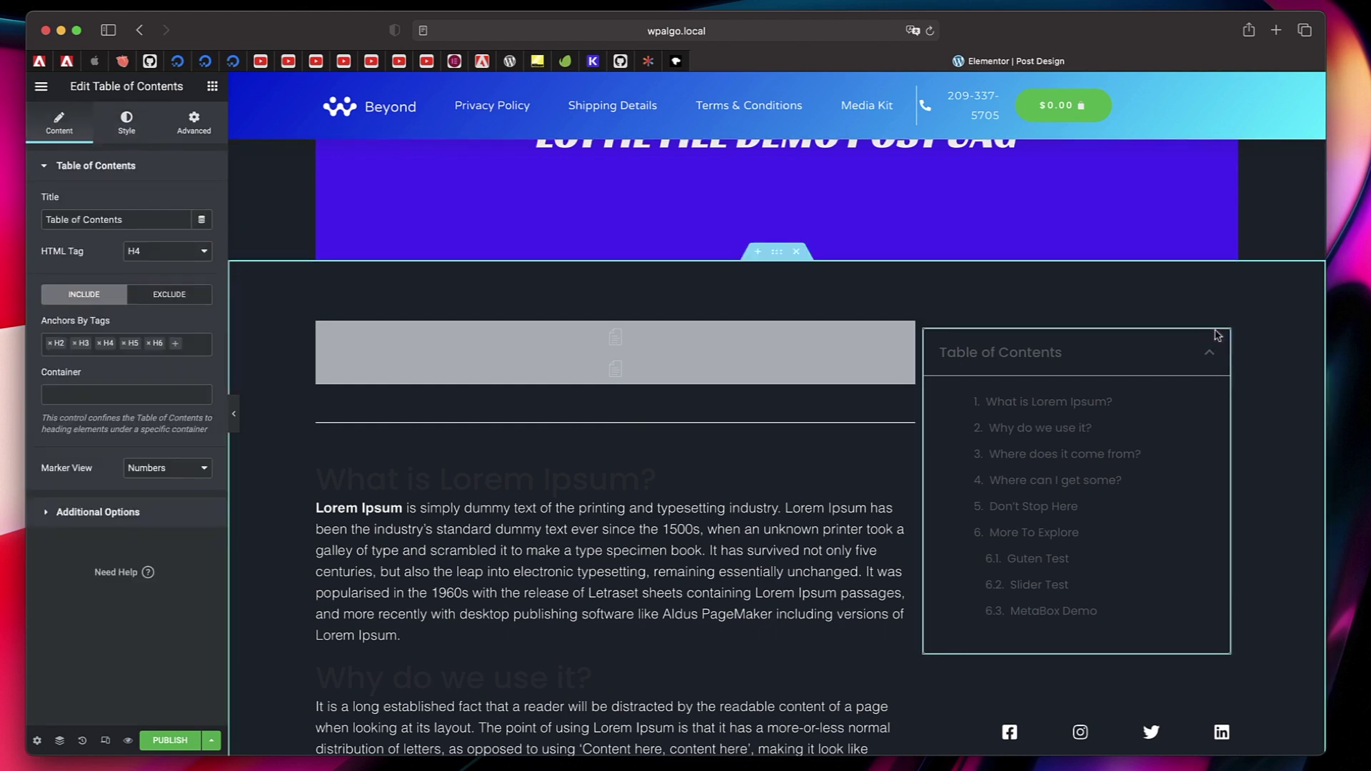
left_click(128, 122)
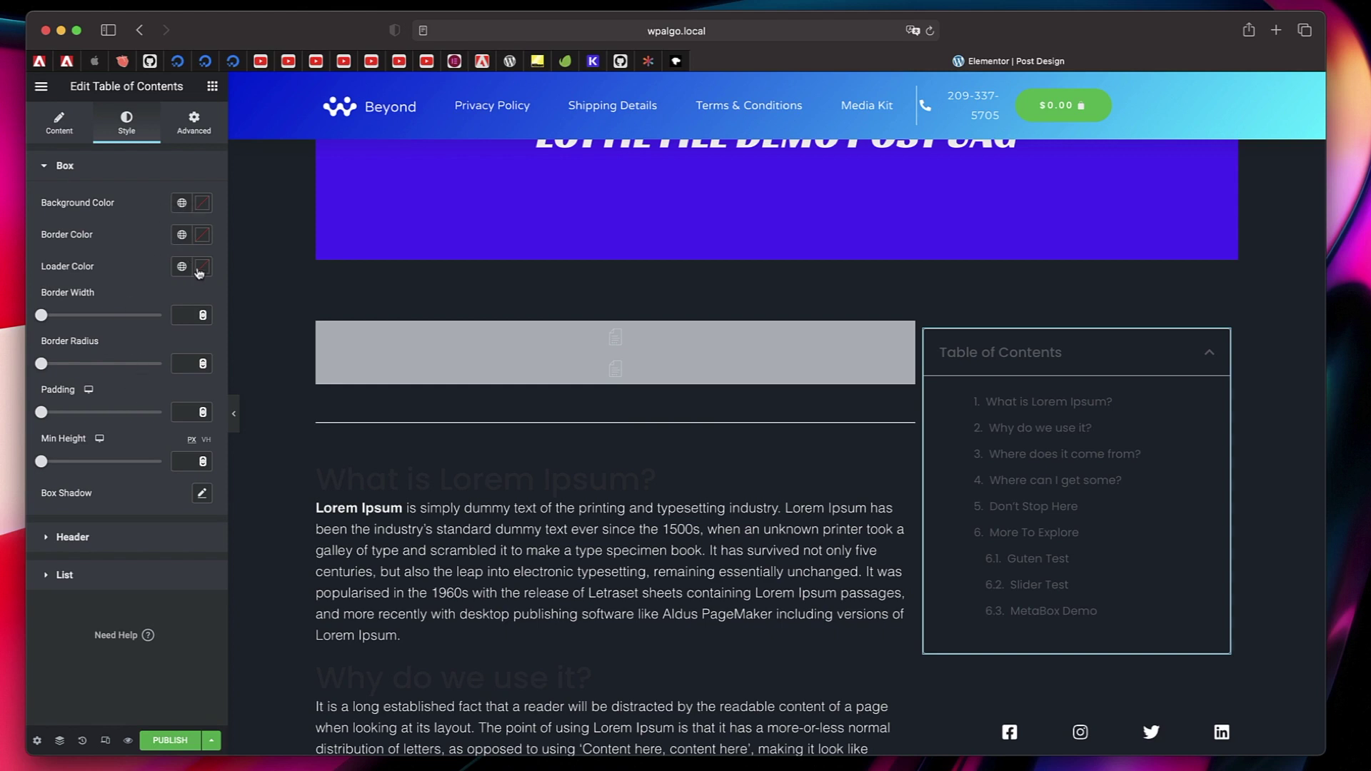
left_click(73, 537)
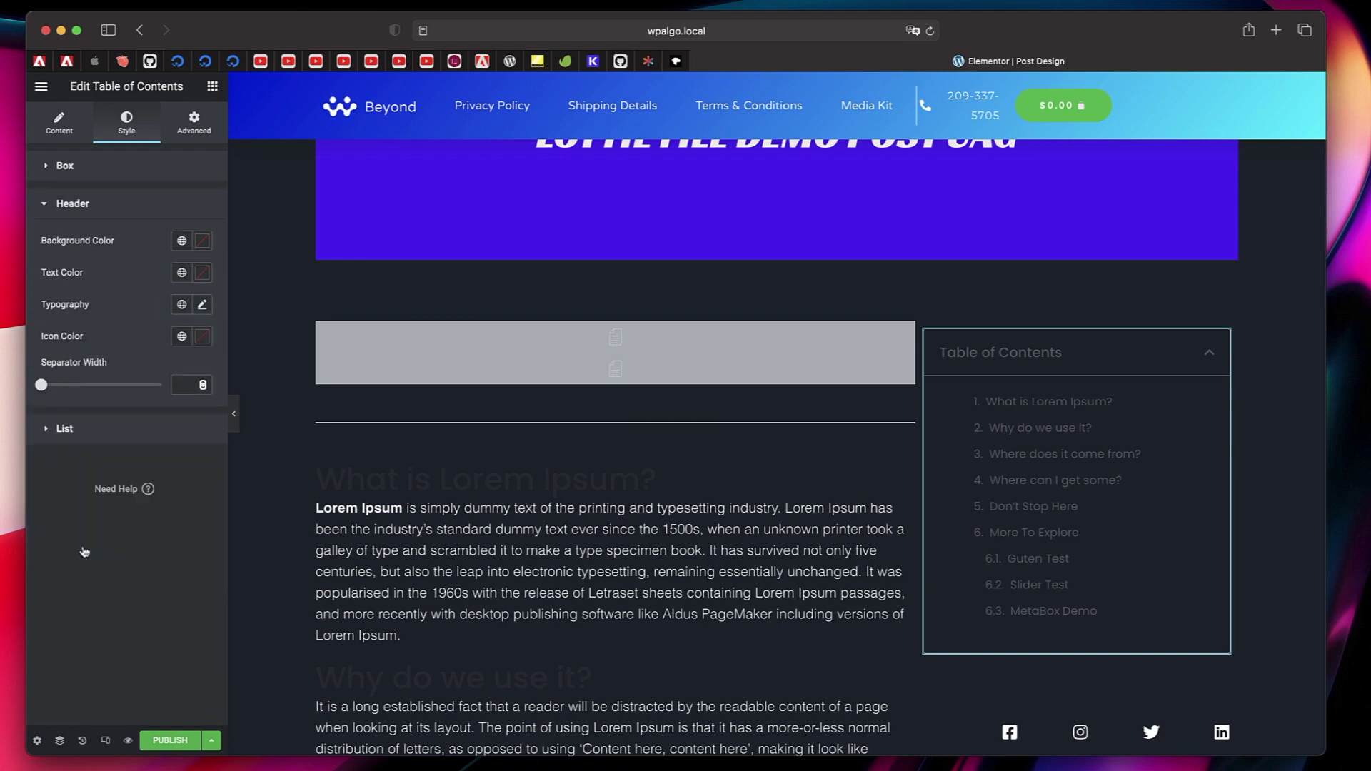
left_click(182, 272)
scroll(98, 508, "down", 4)
left_click(98, 506)
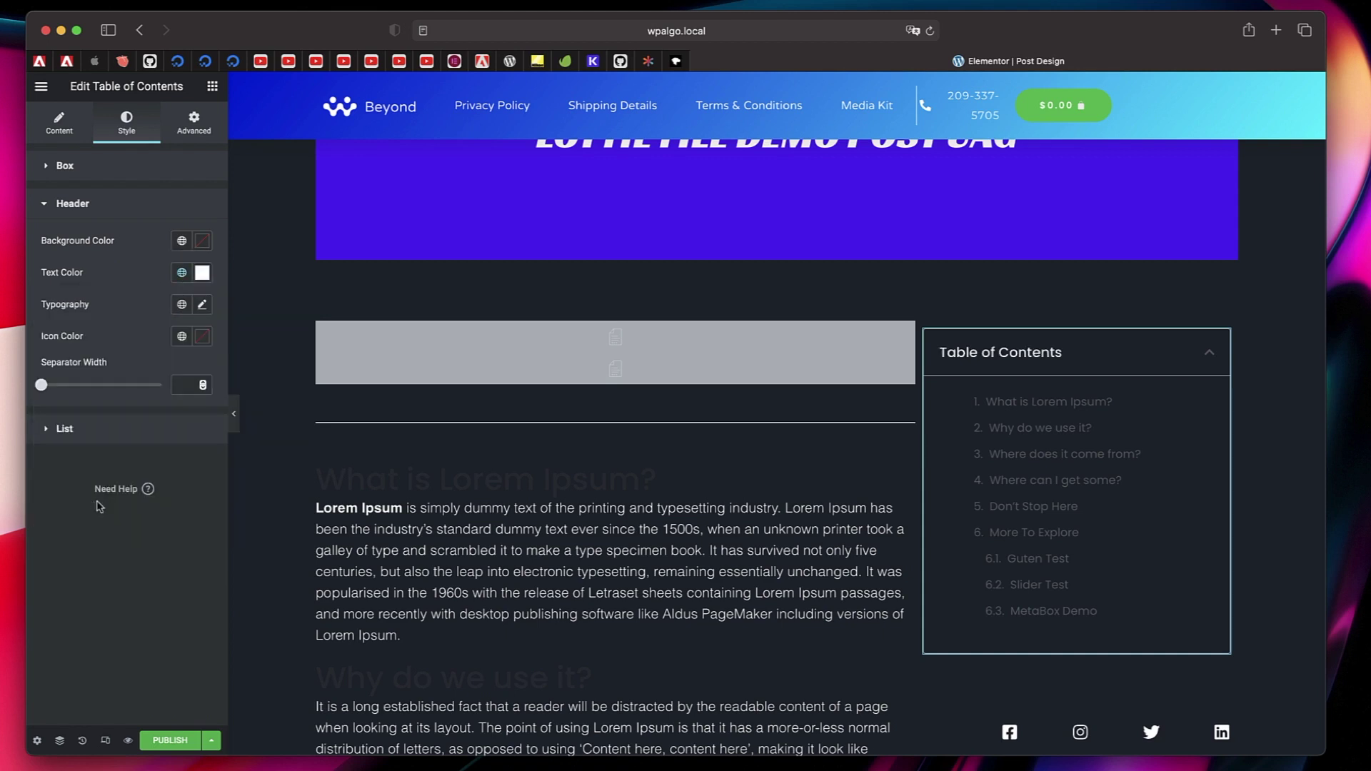
Step: Make the list marker and list text colours white (#FFF) as well
left_click(144, 431)
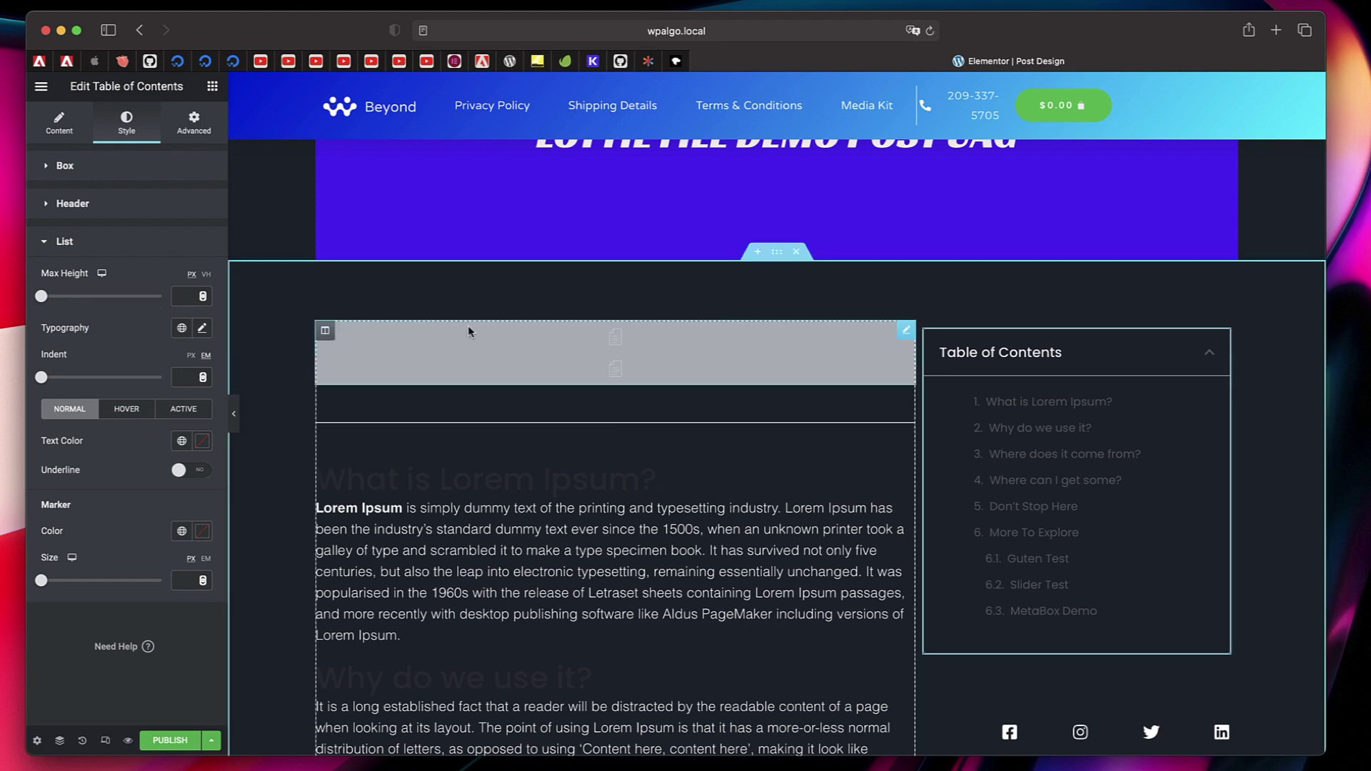
left_click(182, 531)
scroll(107, 486, "down", 3)
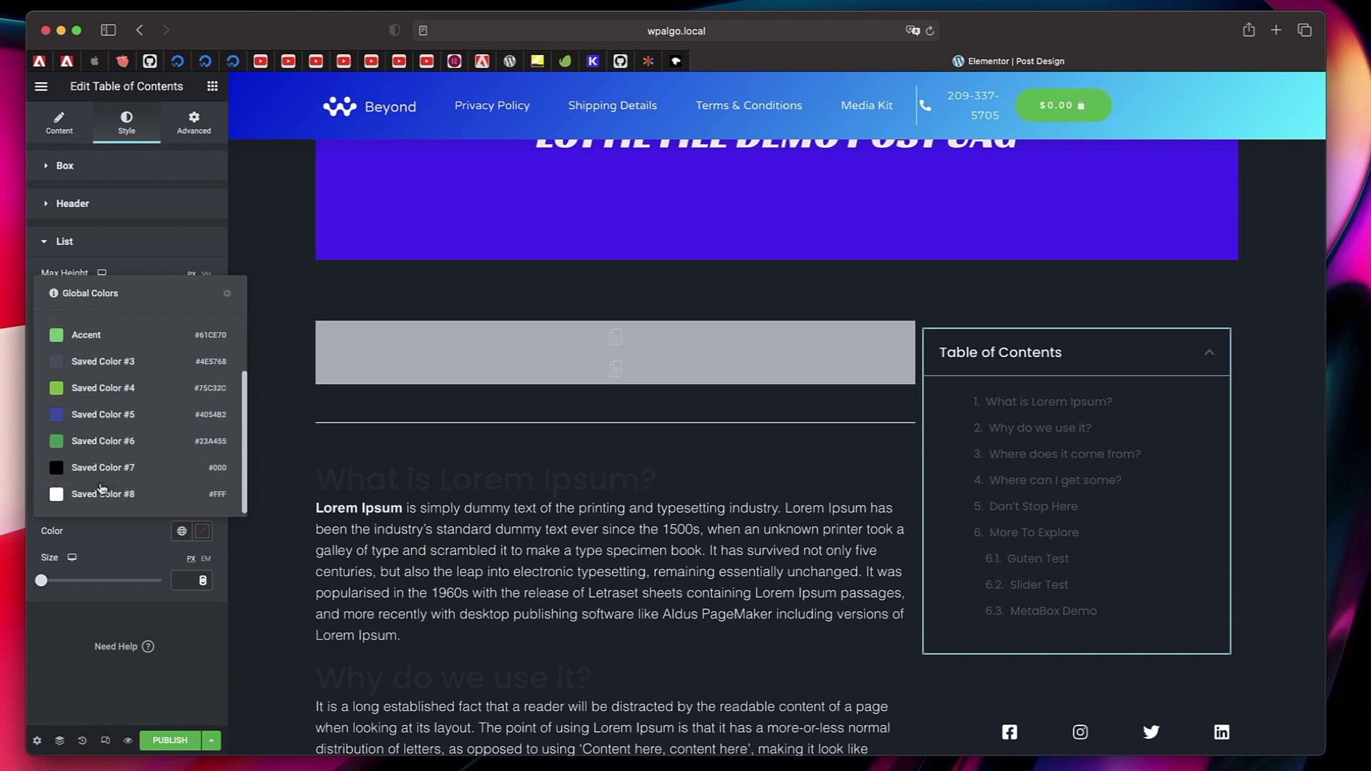
left_click(102, 493)
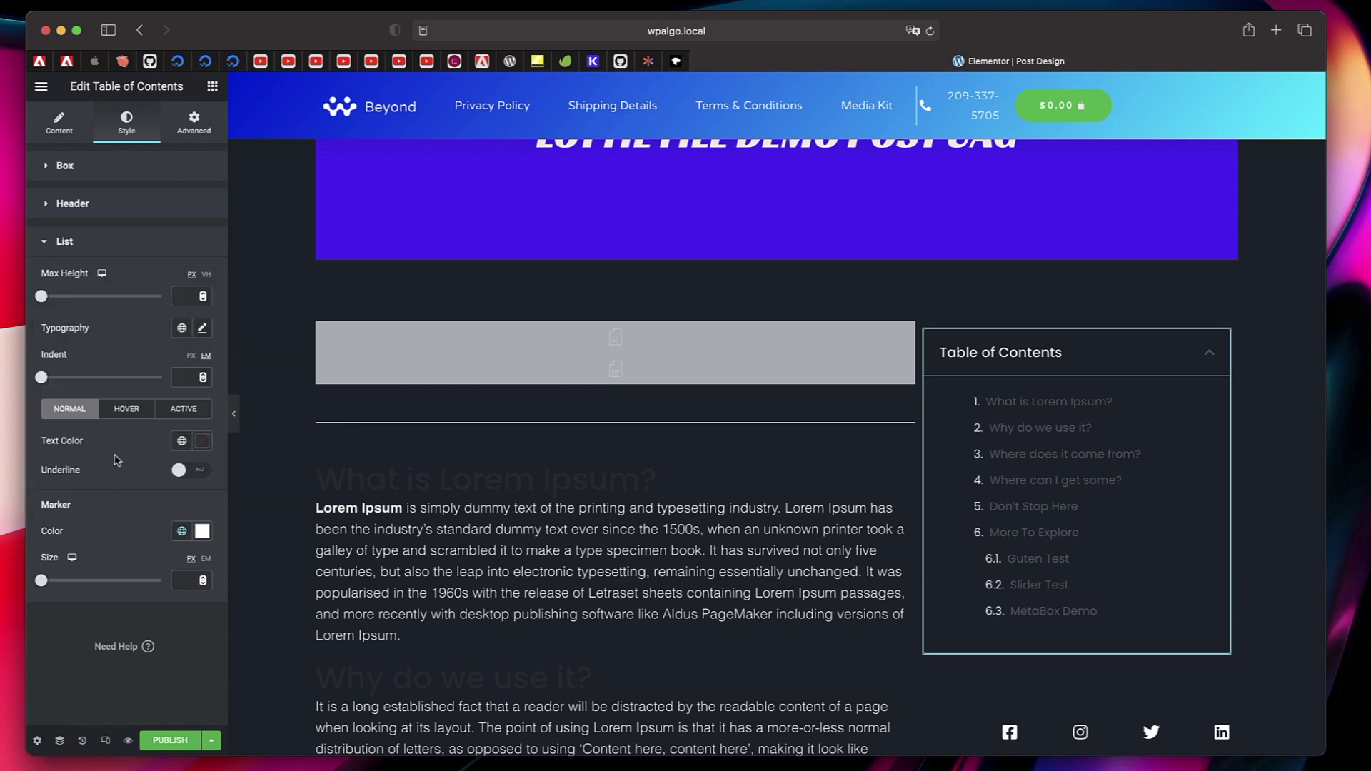
left_click(181, 440)
scroll(114, 593, "down", 3)
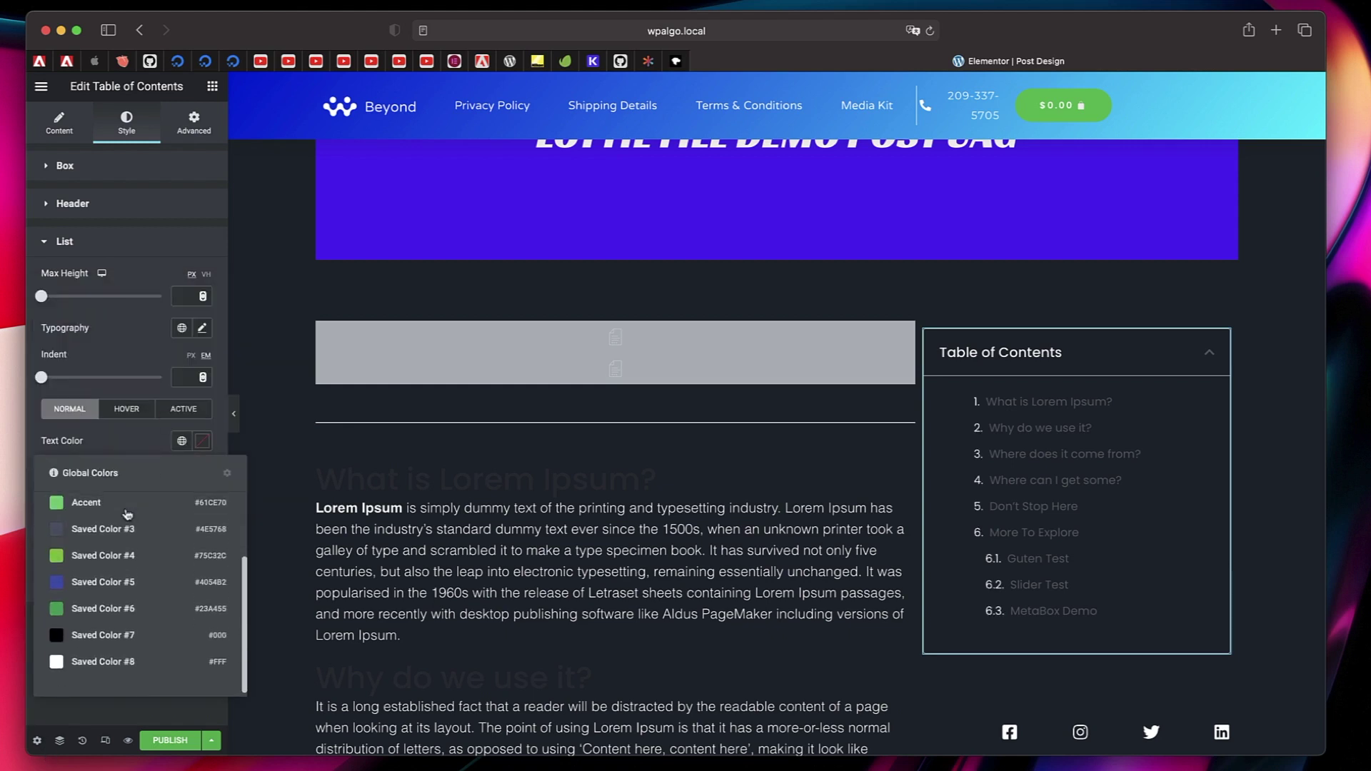
left_click(111, 674)
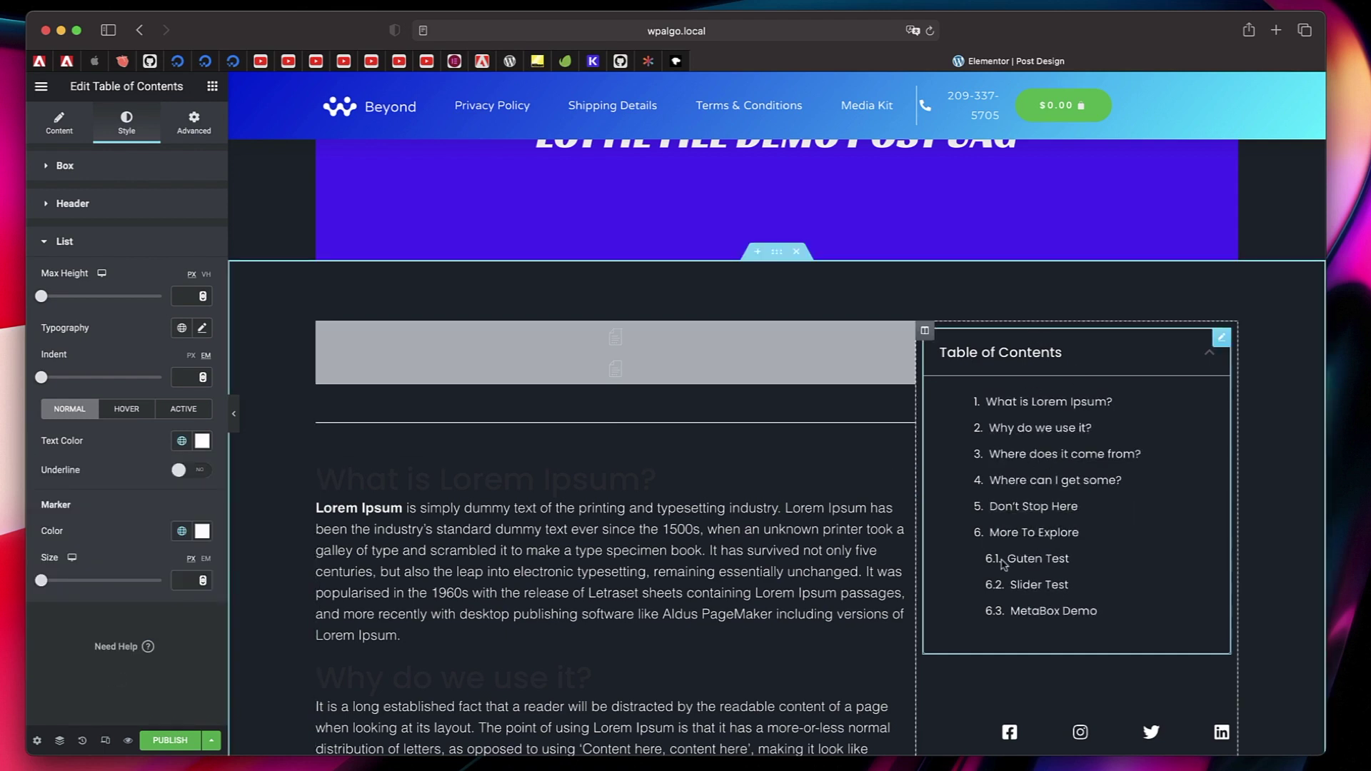
Step: Return to the TOC Content settings and test its More To Explore link
left_click(89, 243)
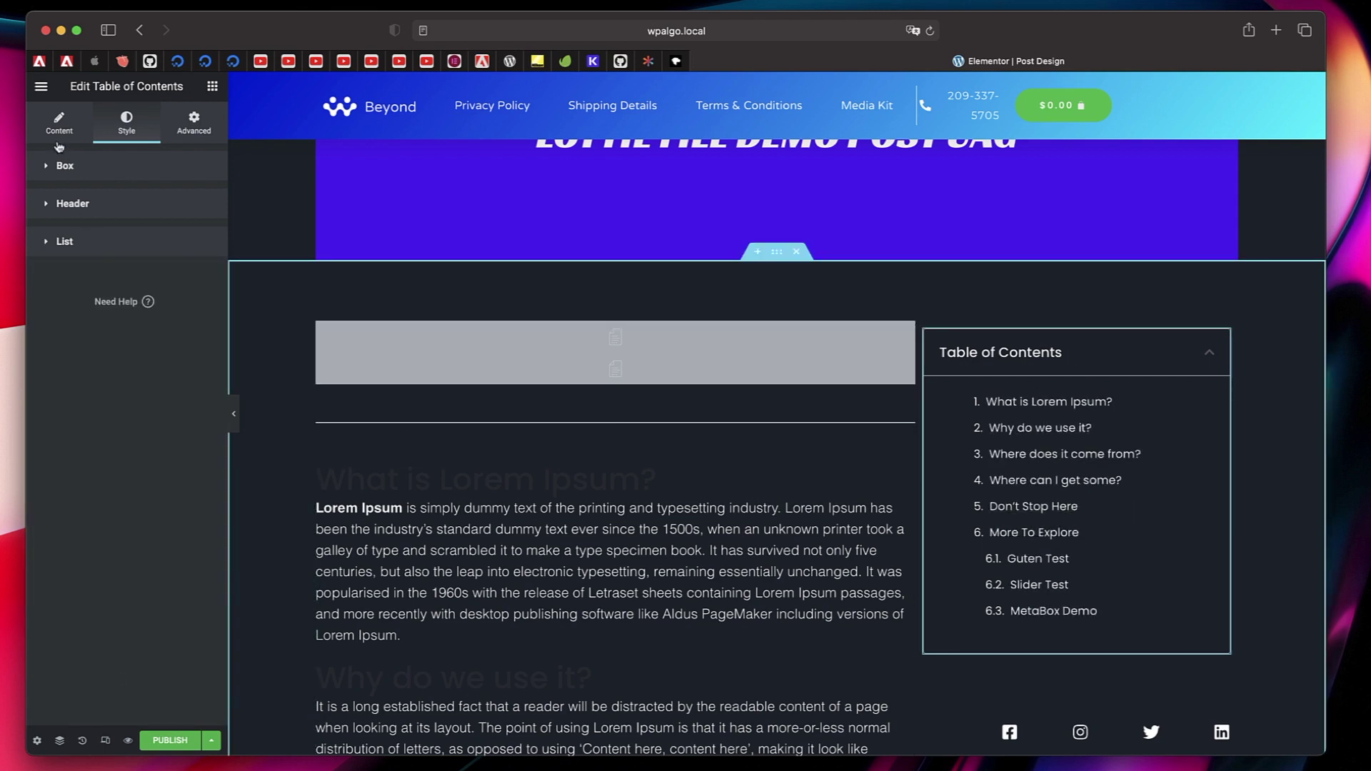
left_click(58, 127)
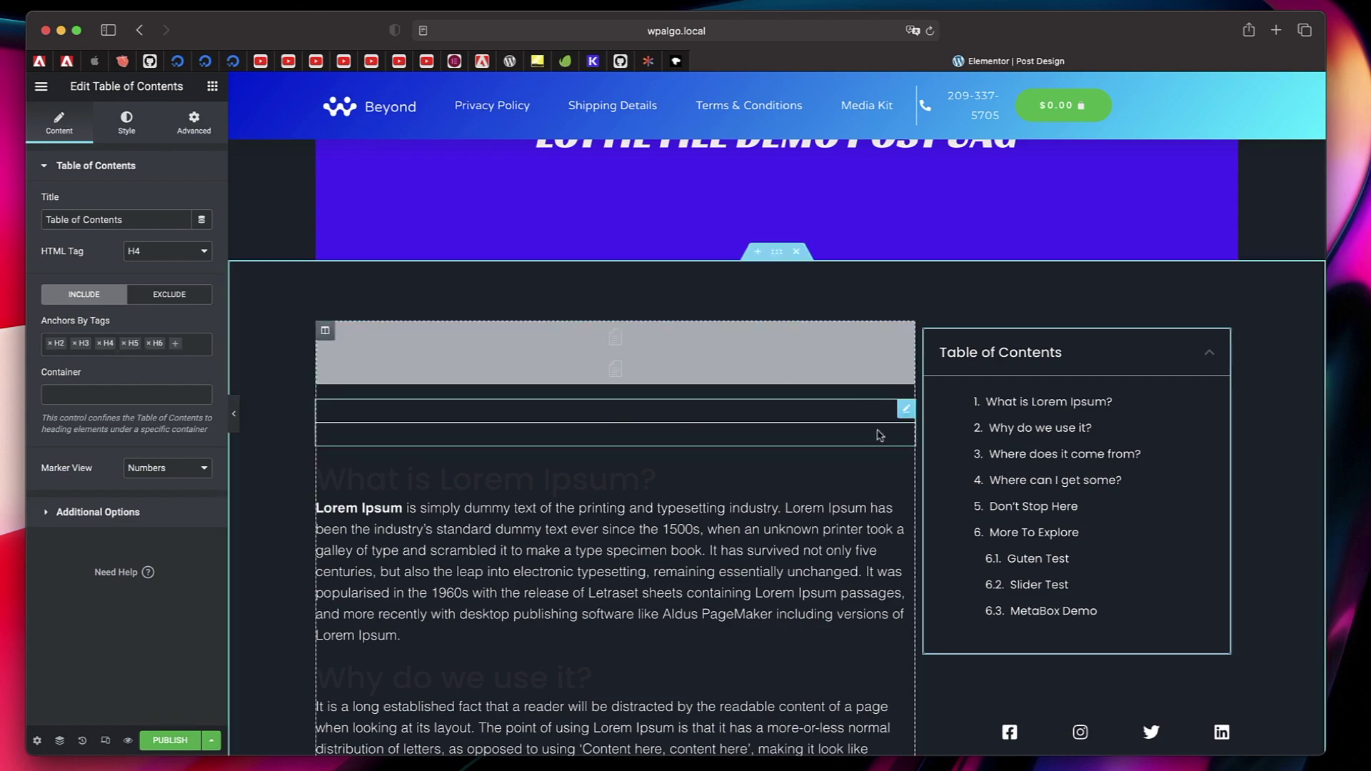
scroll(880, 443, "down", 15)
scroll(881, 448, "up", 10)
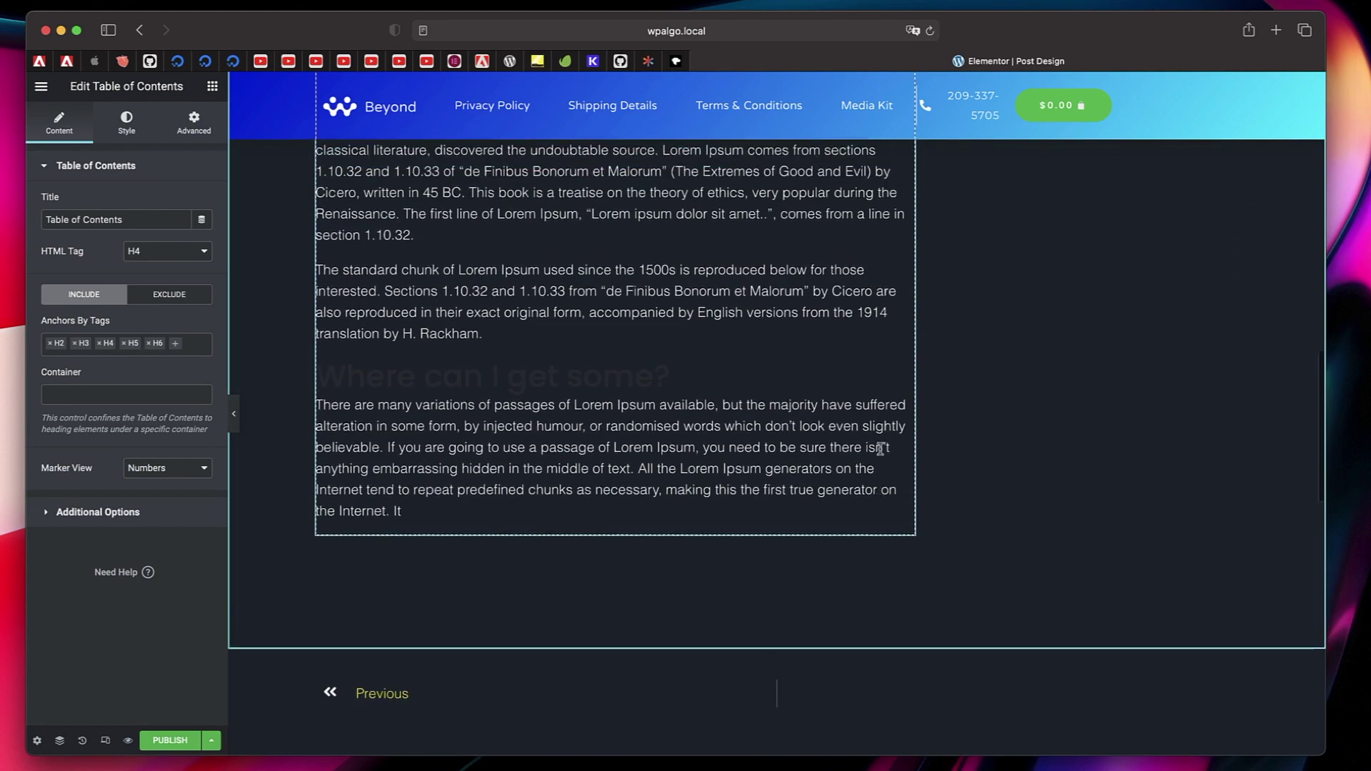
scroll(569, 480, "down", 4)
scroll(569, 480, "up", 1)
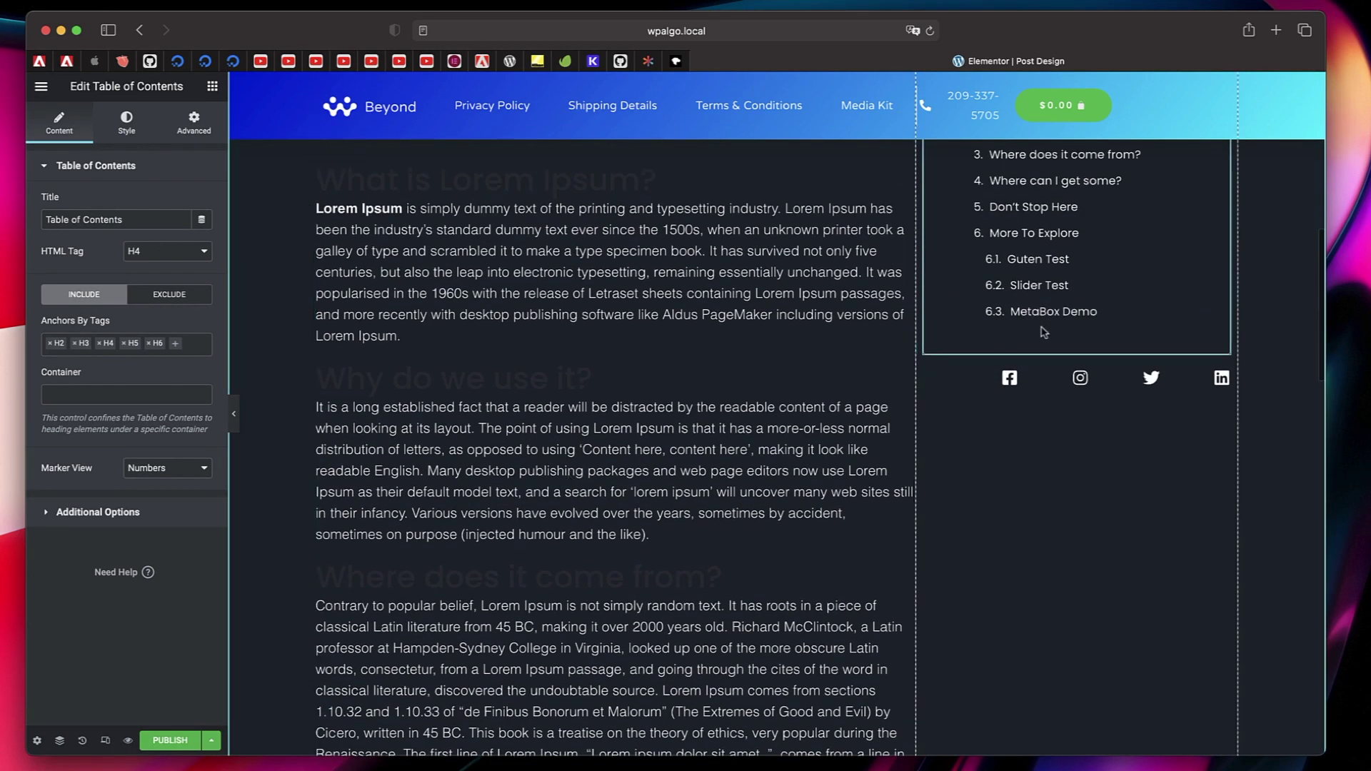
left_click(1032, 235)
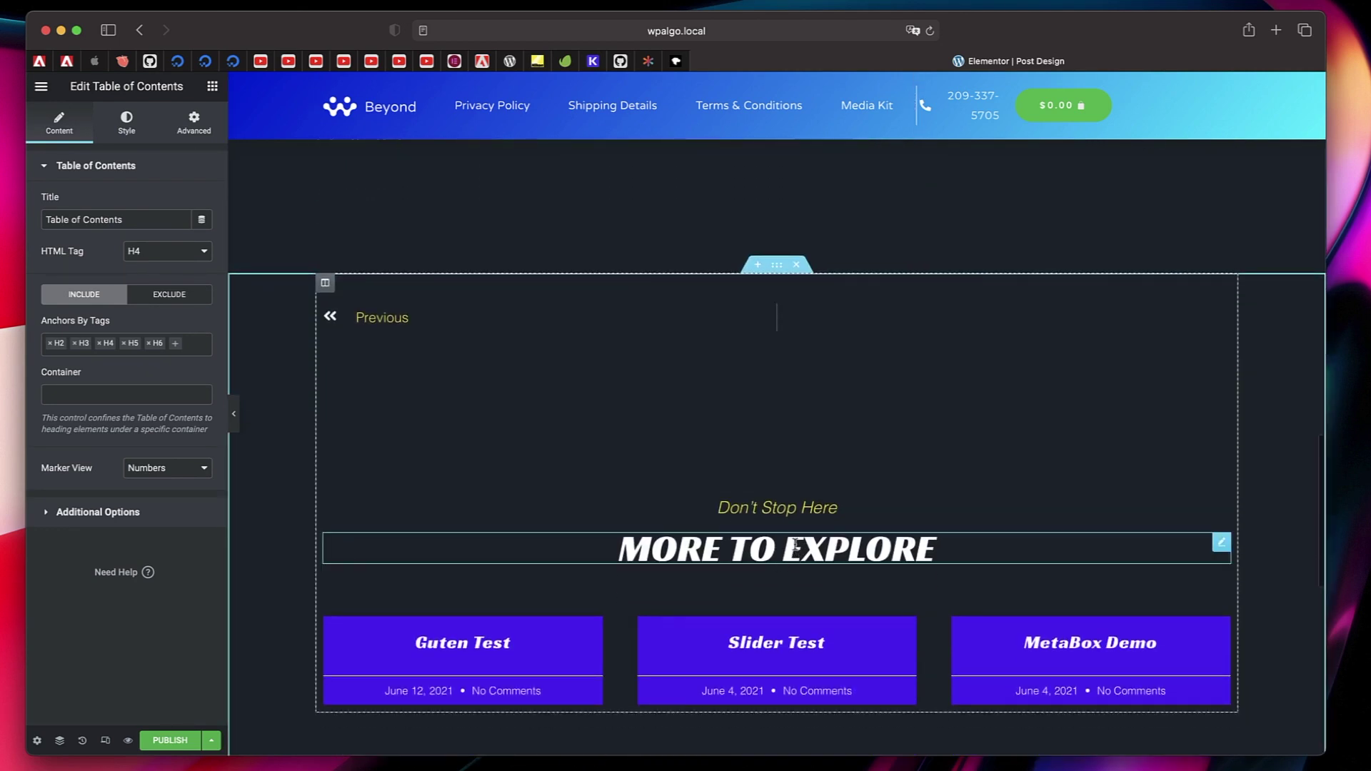
scroll(796, 543, "up", 5)
scroll(803, 486, "down", 6)
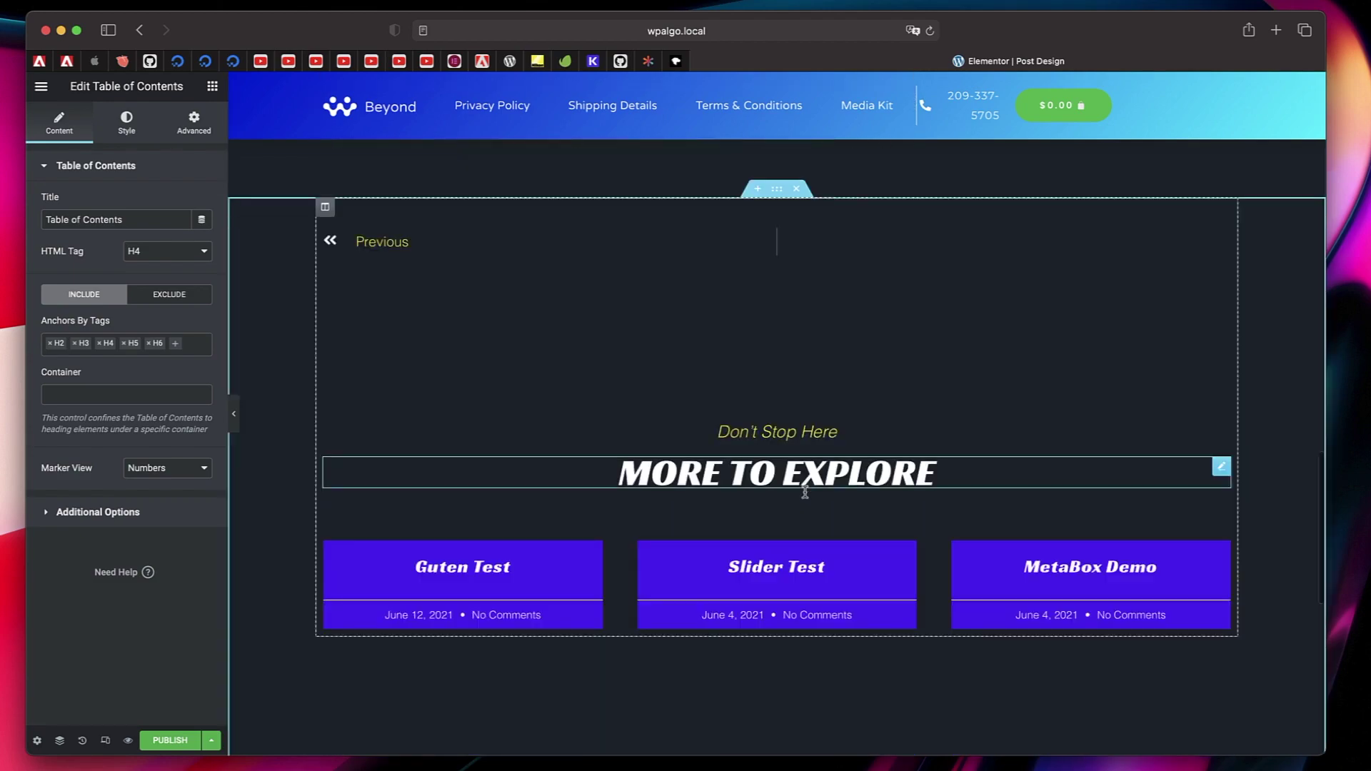
Step: Open the MORE TO EXPLORE heading widget's settings
left_click(907, 484)
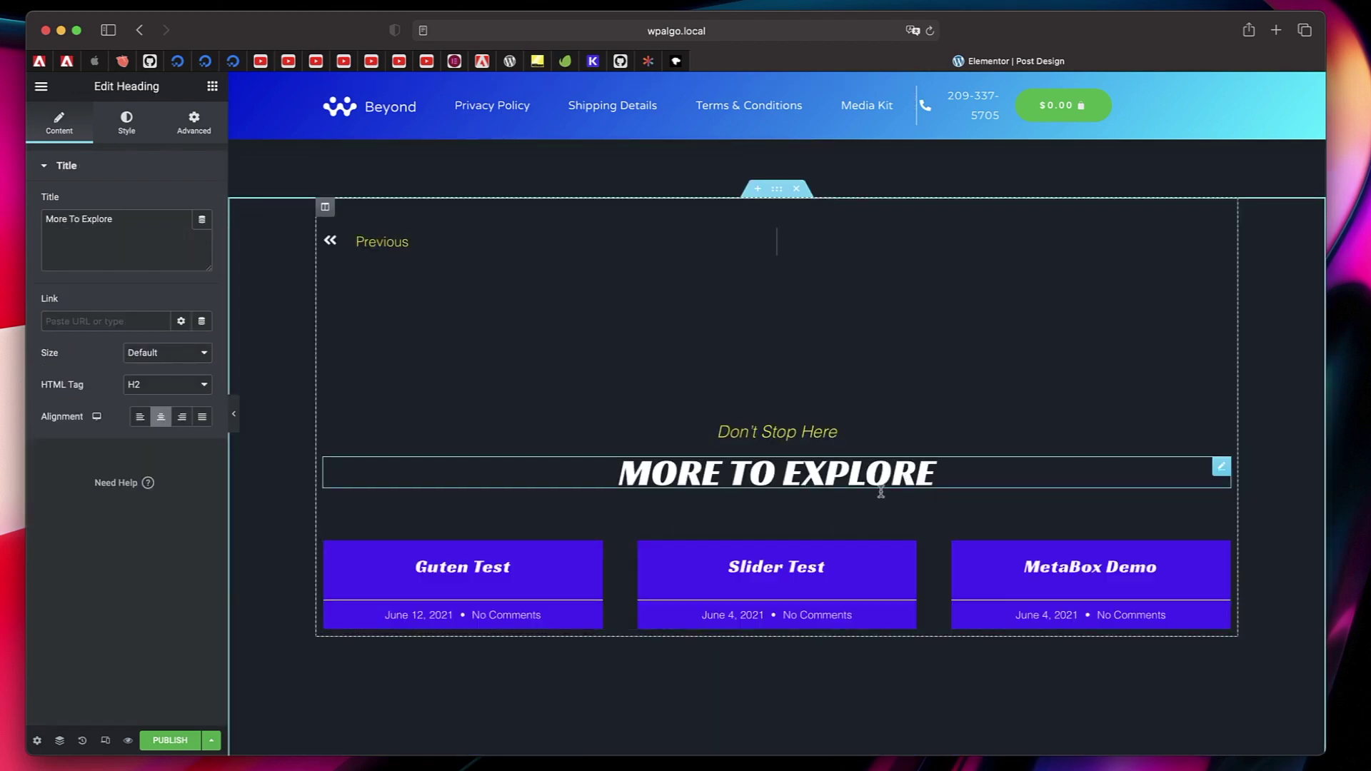
scroll(880, 492, "up", 20)
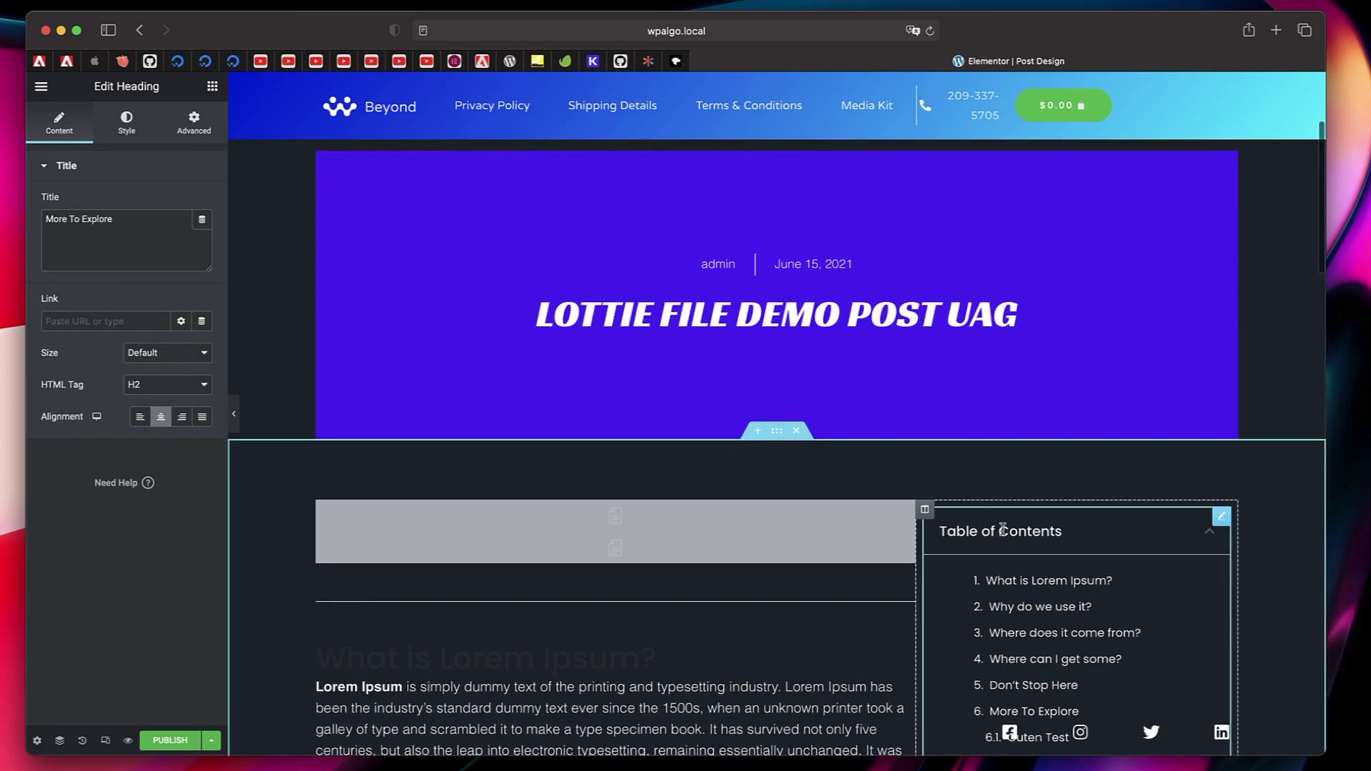
scroll(1003, 612, "down", 20)
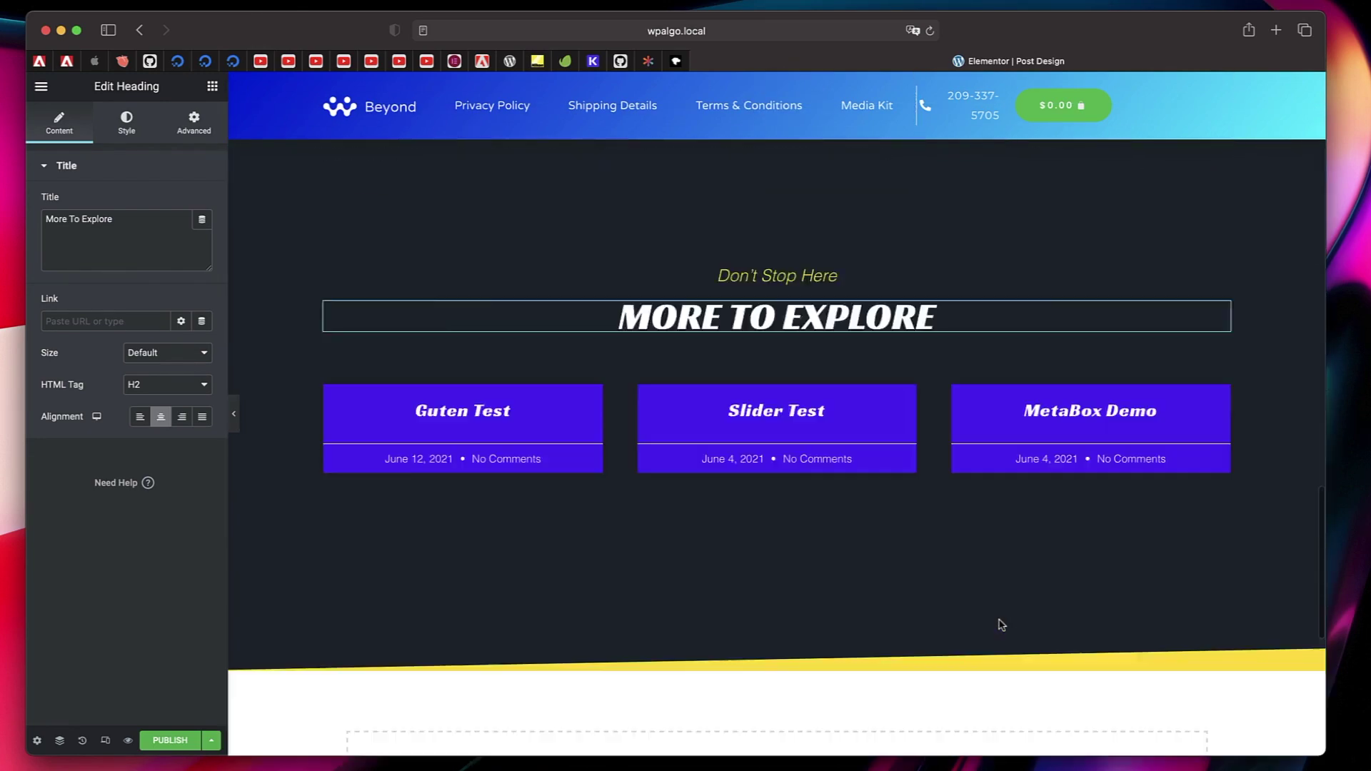
scroll(1002, 624, "down", 3)
scroll(677, 279, "up", 1)
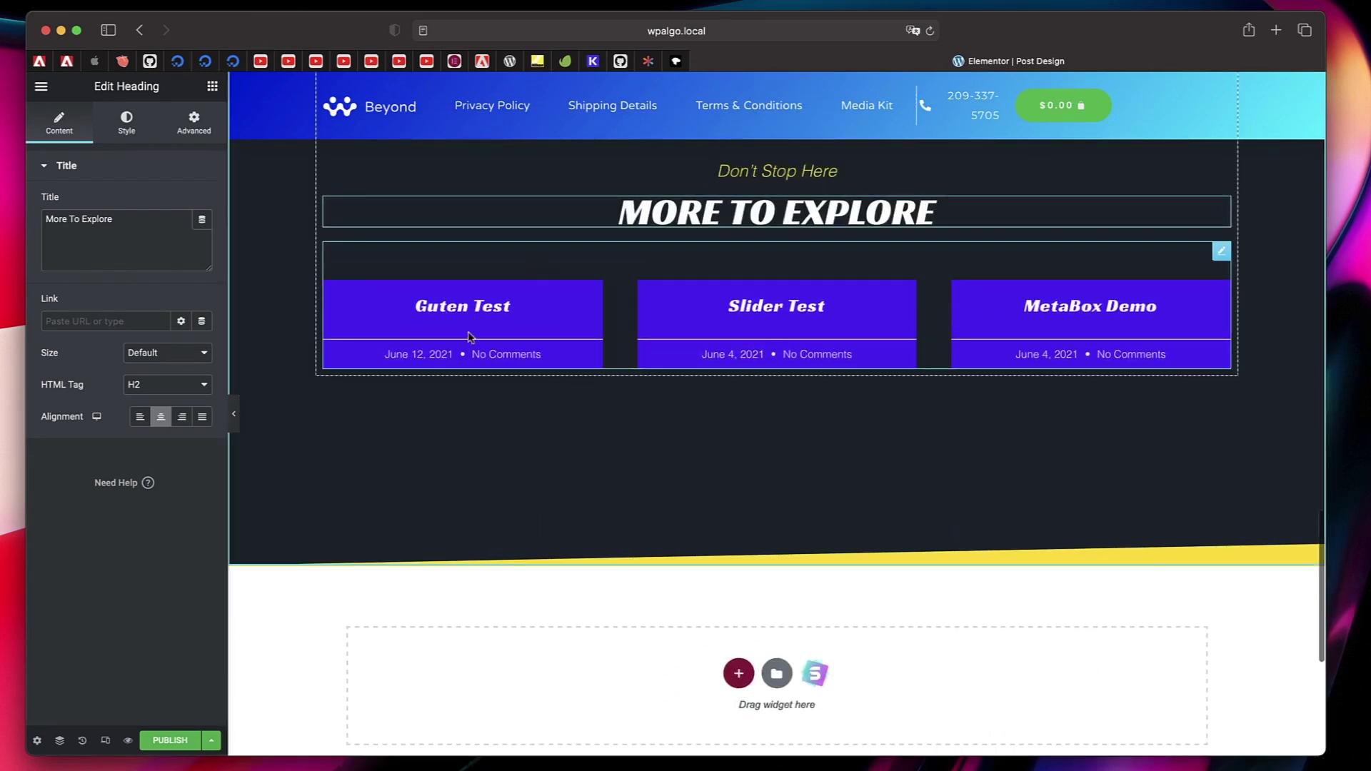
scroll(643, 343, "up", 15)
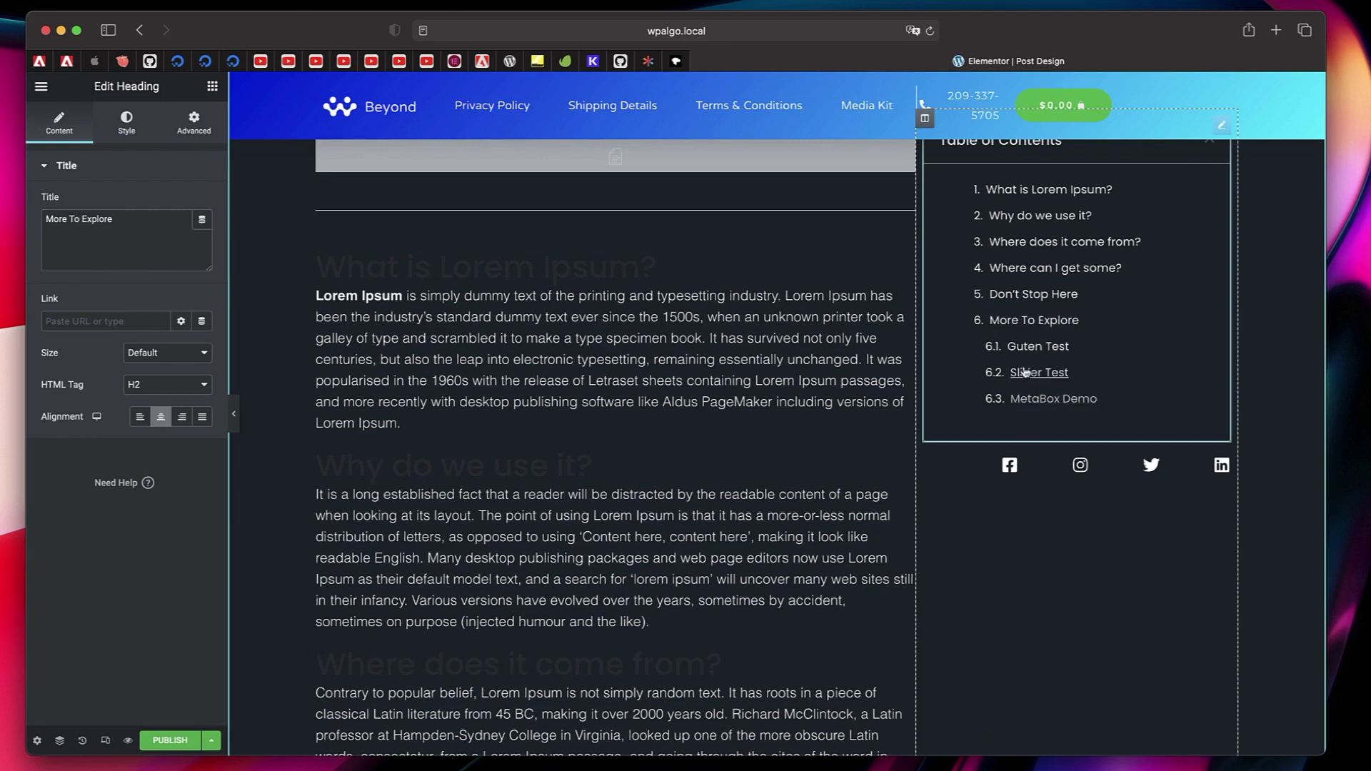
scroll(1035, 353, "up", 3)
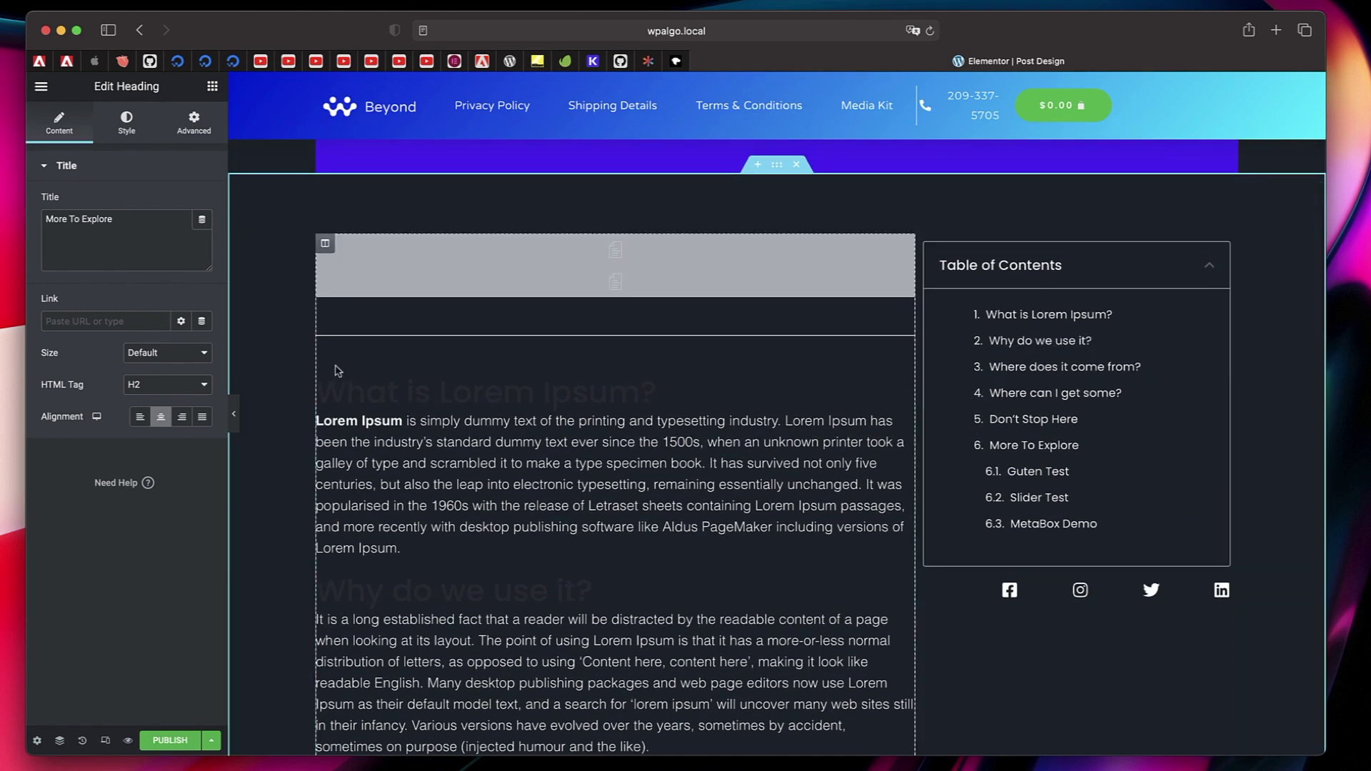
Step: Give the article column the CSS class 'wpa-content' and copy the class name
left_click(326, 244)
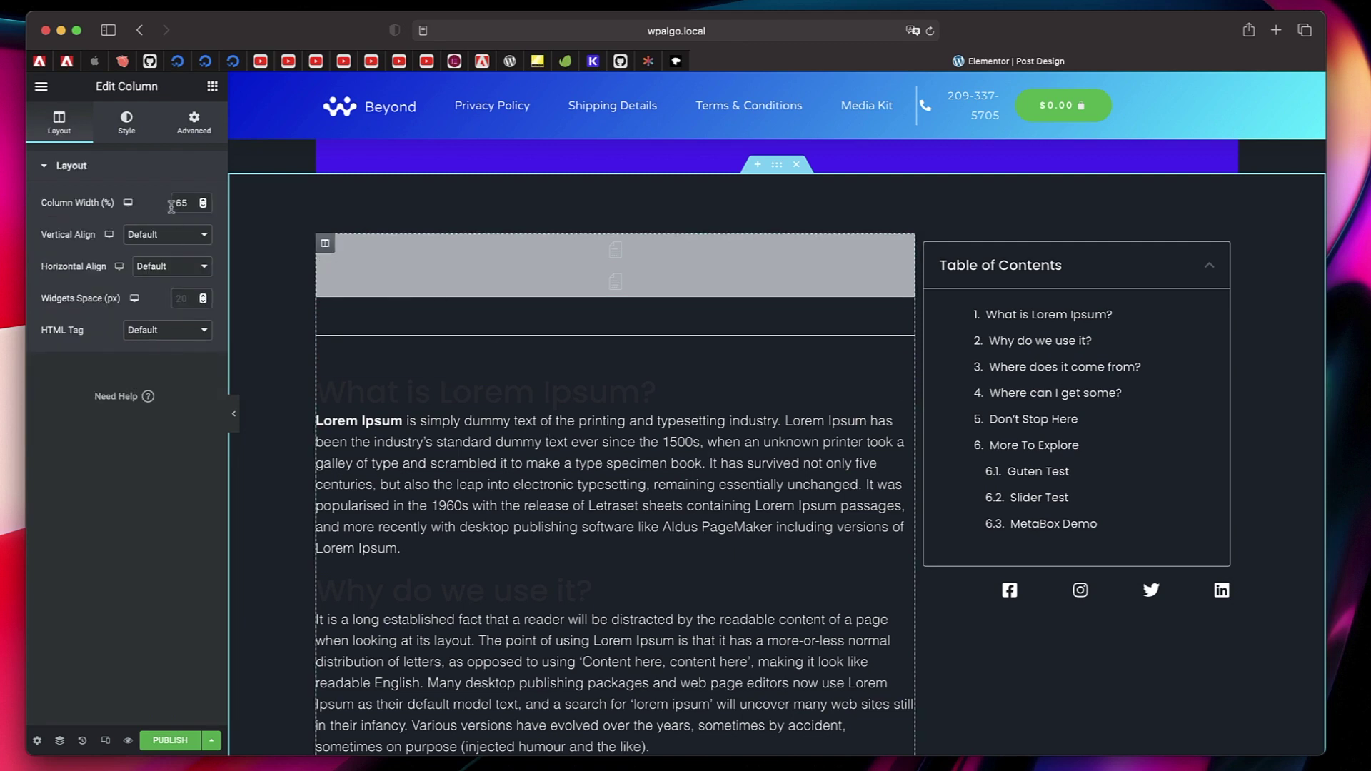
left_click(223, 125)
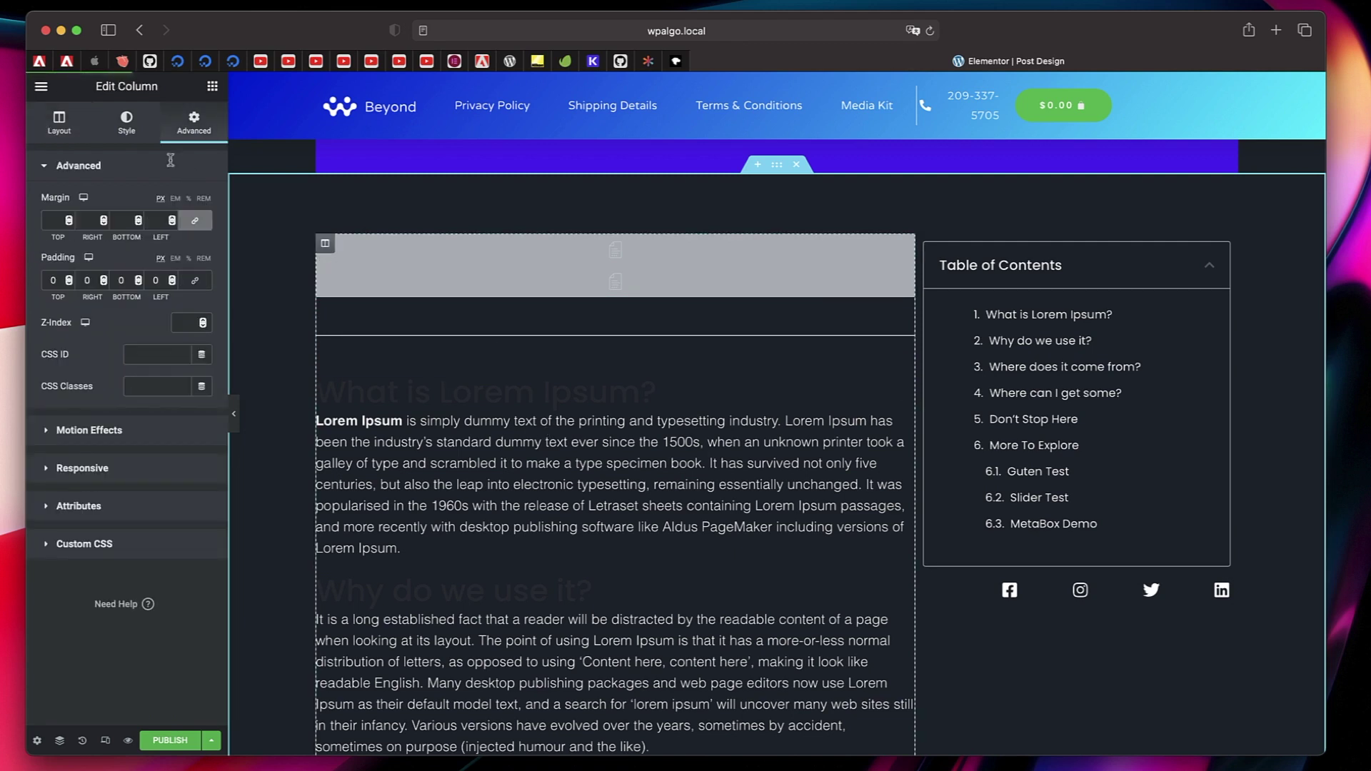
left_click(155, 390)
type("wpa-content")
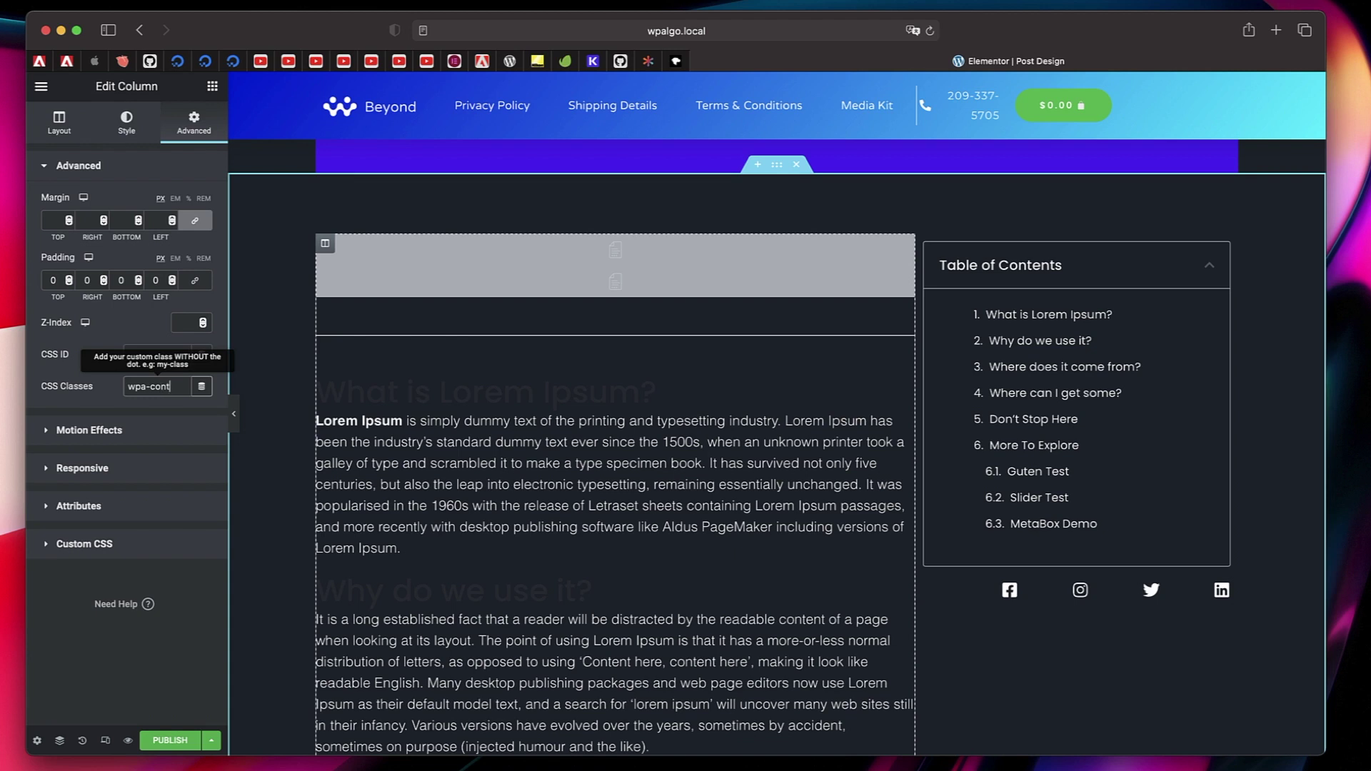
triple_click(151, 389)
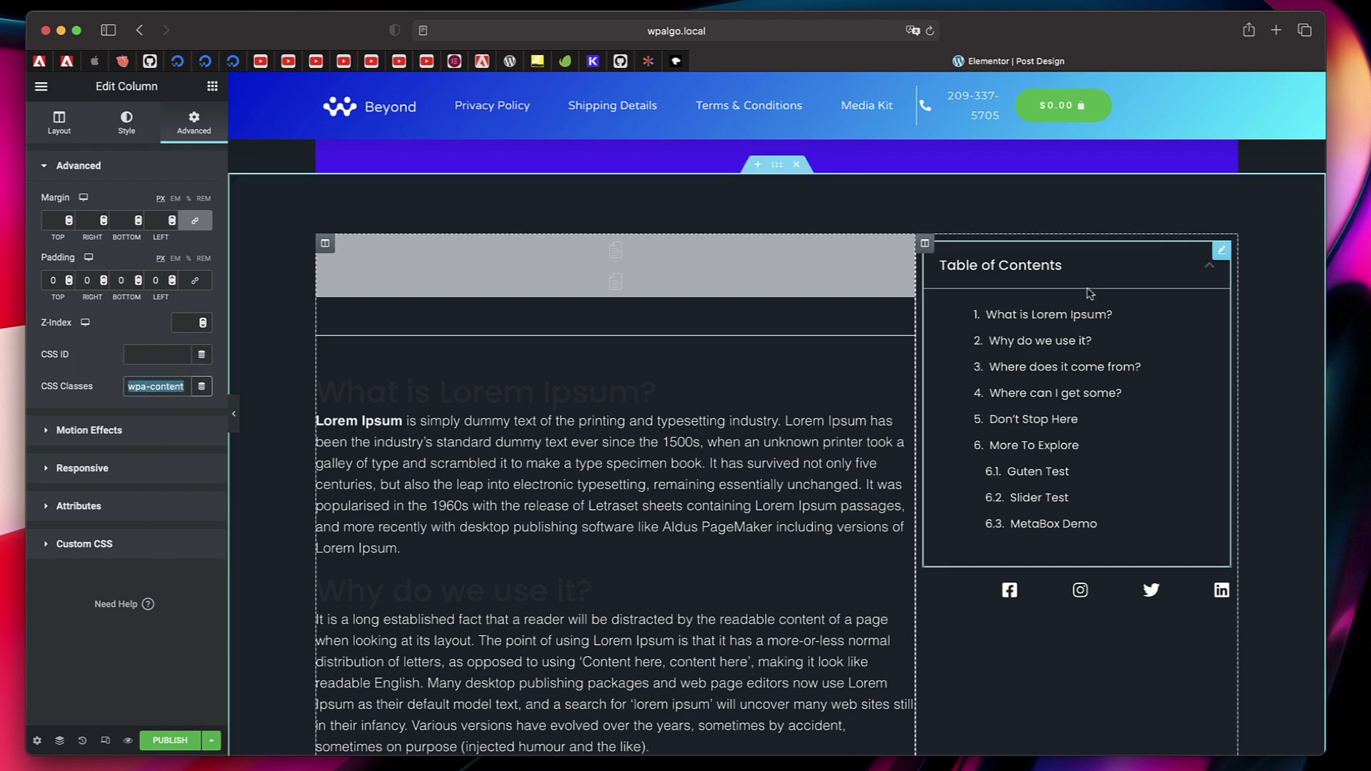
left_click(1225, 253)
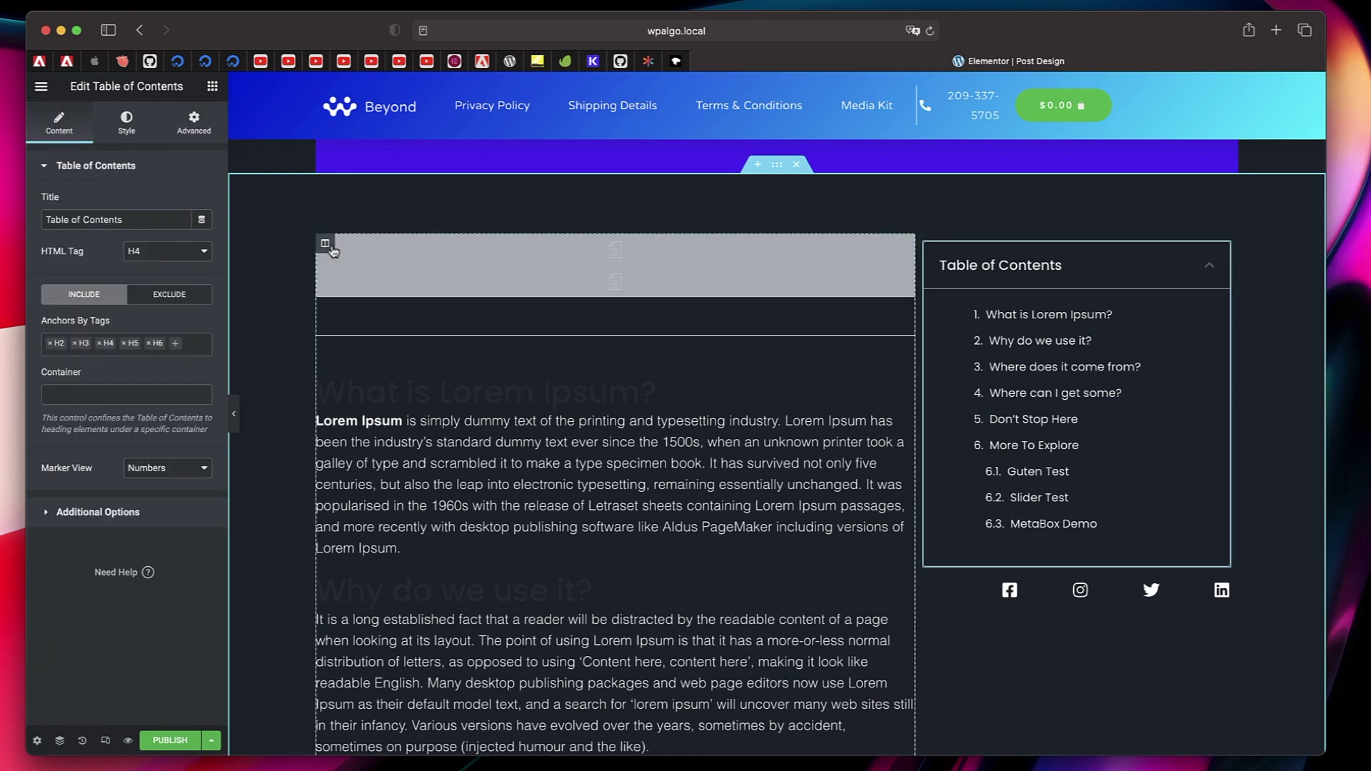
Step: Paste wpa-content into the Table of Contents container field
left_click(325, 244)
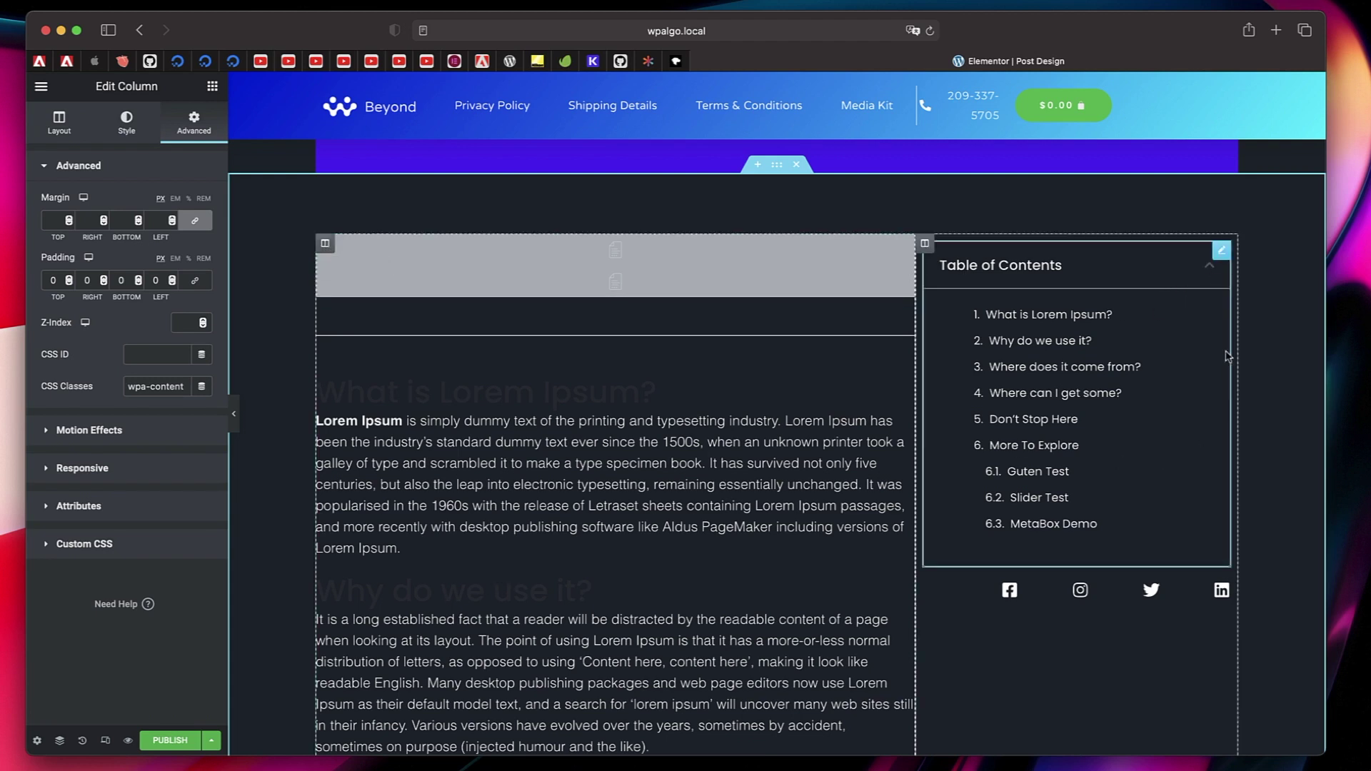
left_click(1221, 250)
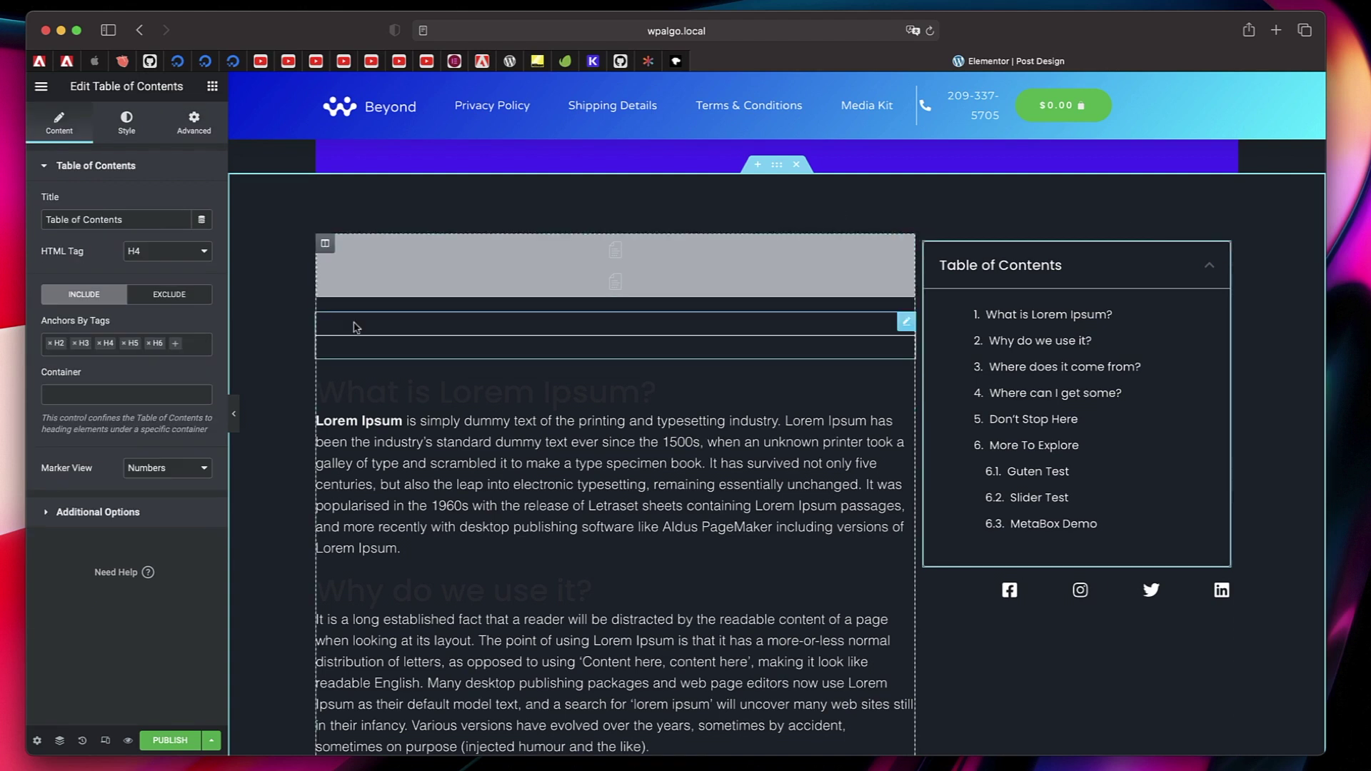
left_click(88, 394)
type(".wpa-content")
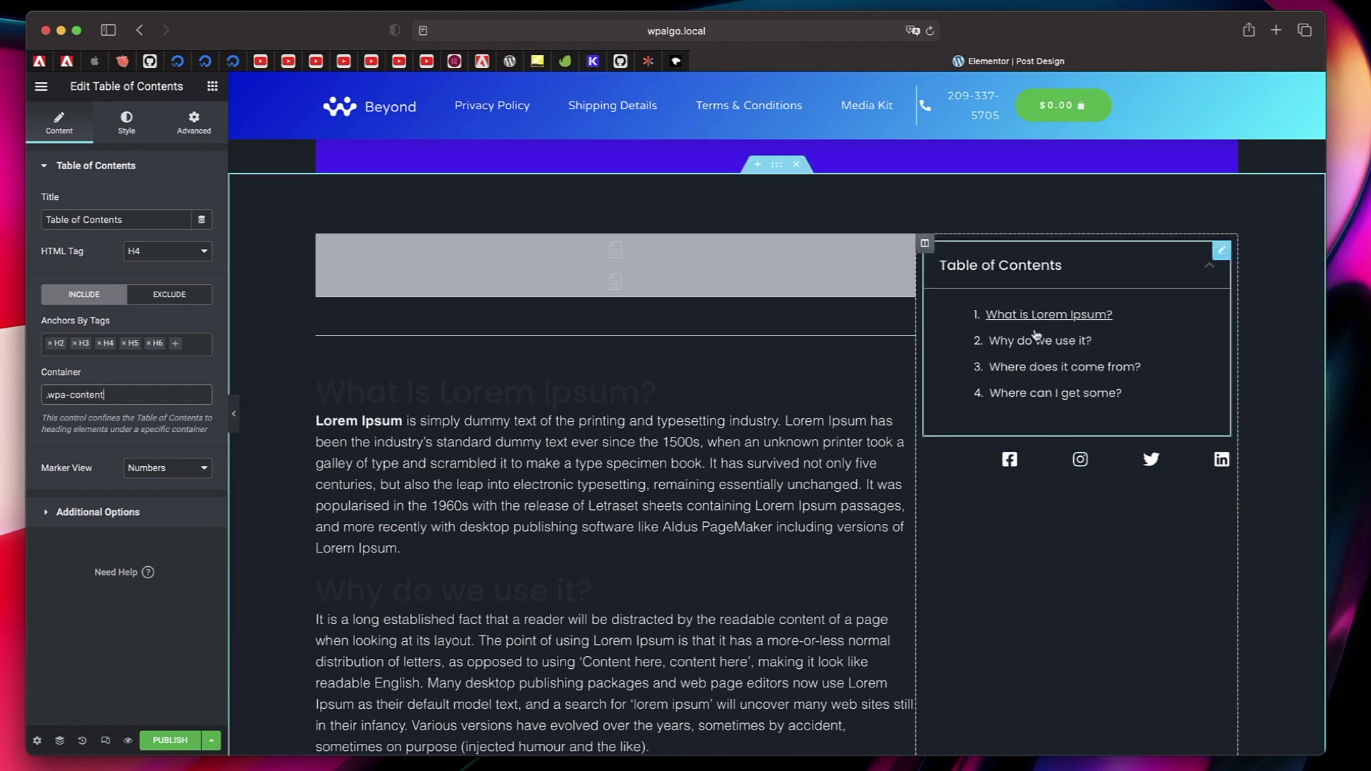
Step: Delete the sidebar's Social Icons widget and test the 'Why do we use it?' entry
scroll(552, 450, "down", 15)
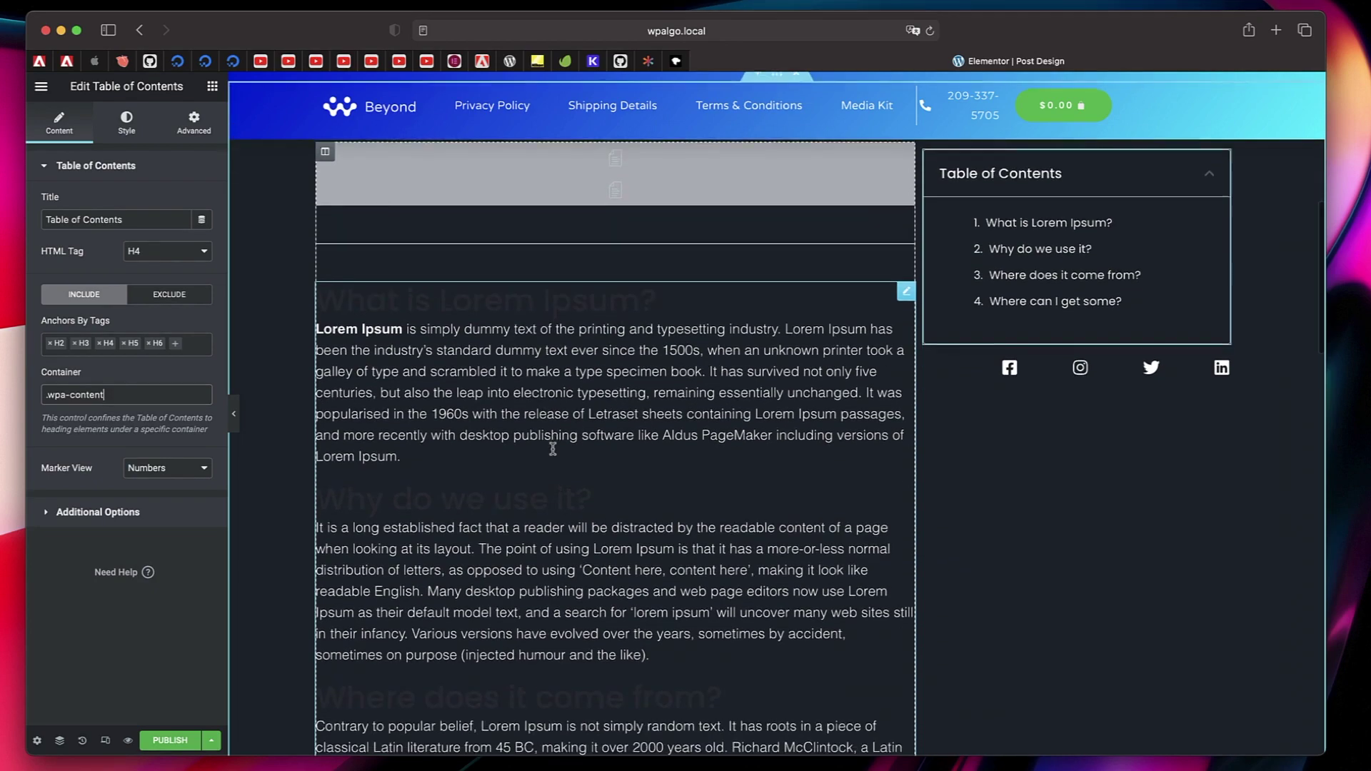
scroll(554, 453, "up", 15)
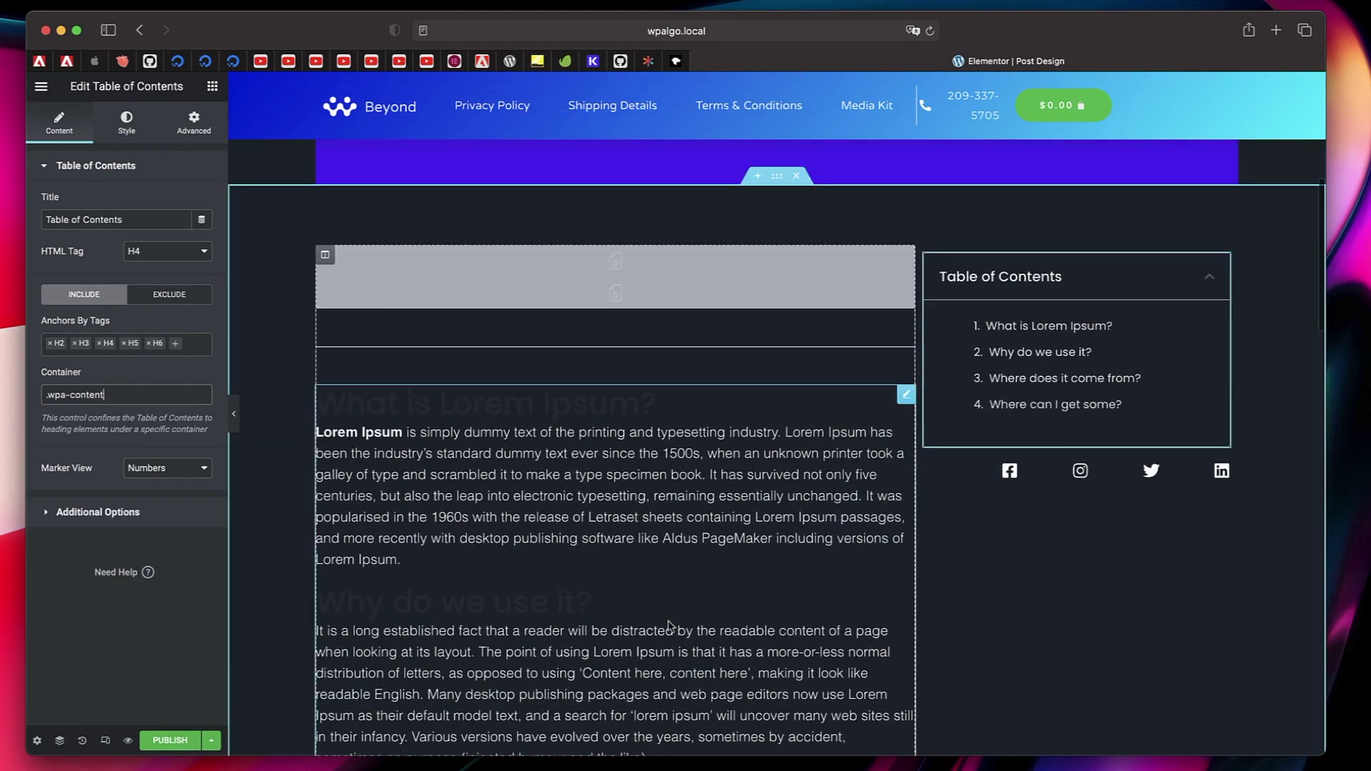
scroll(790, 564, "down", 15)
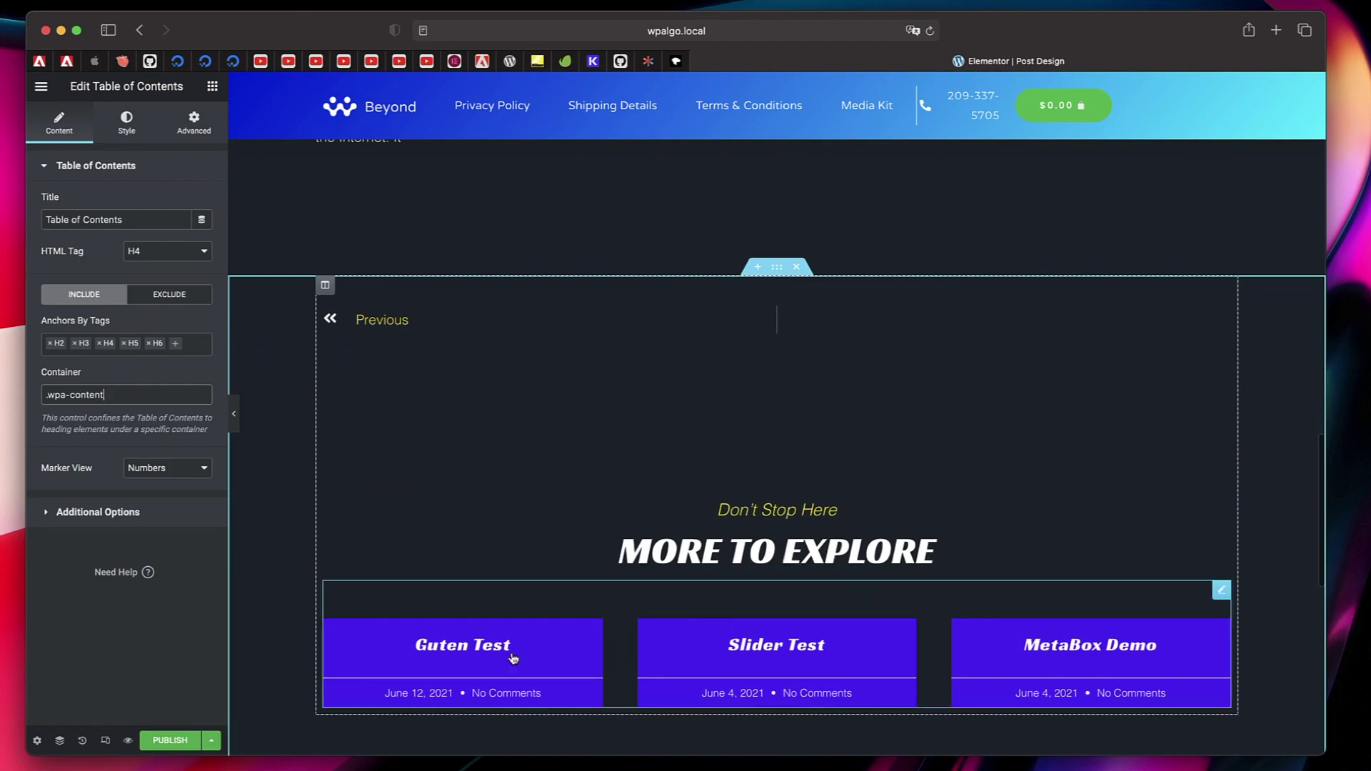
scroll(765, 444, "up", 15)
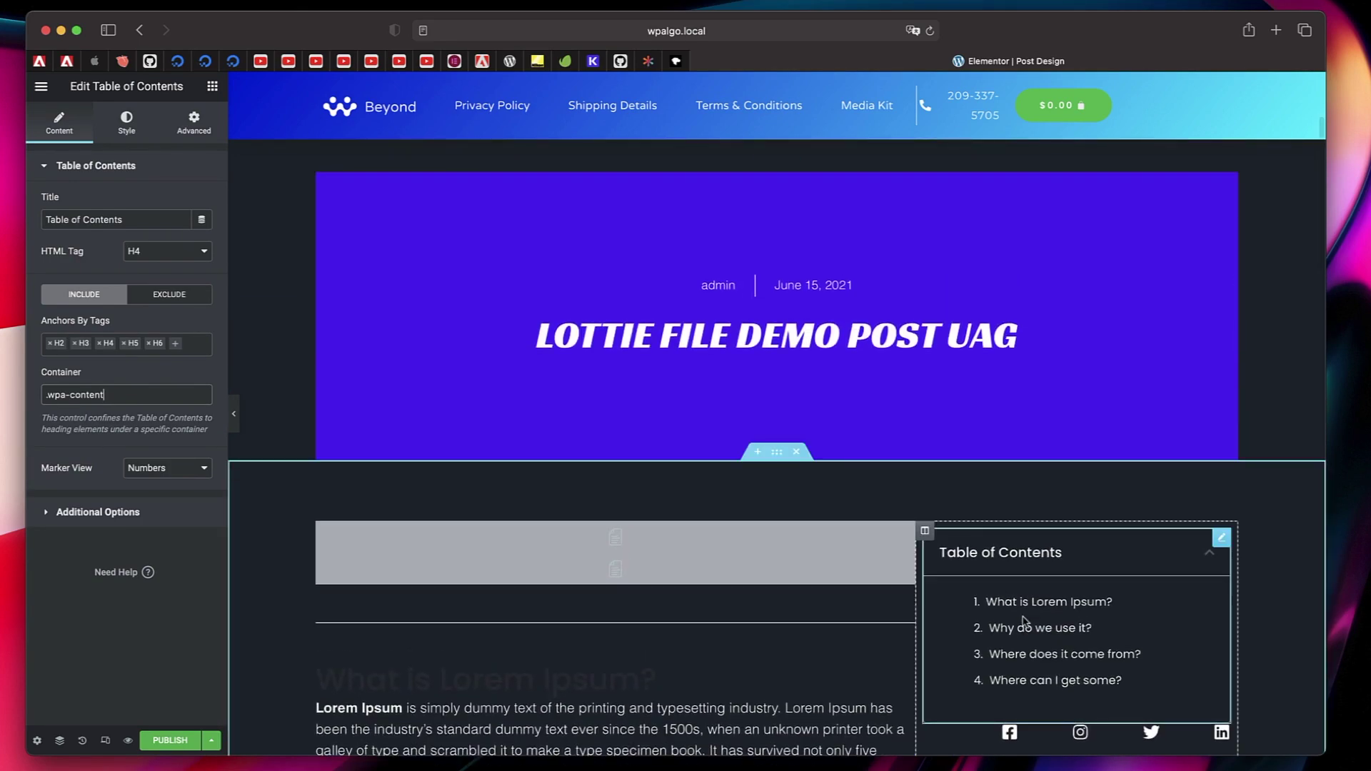
scroll(1024, 622, "down", 3)
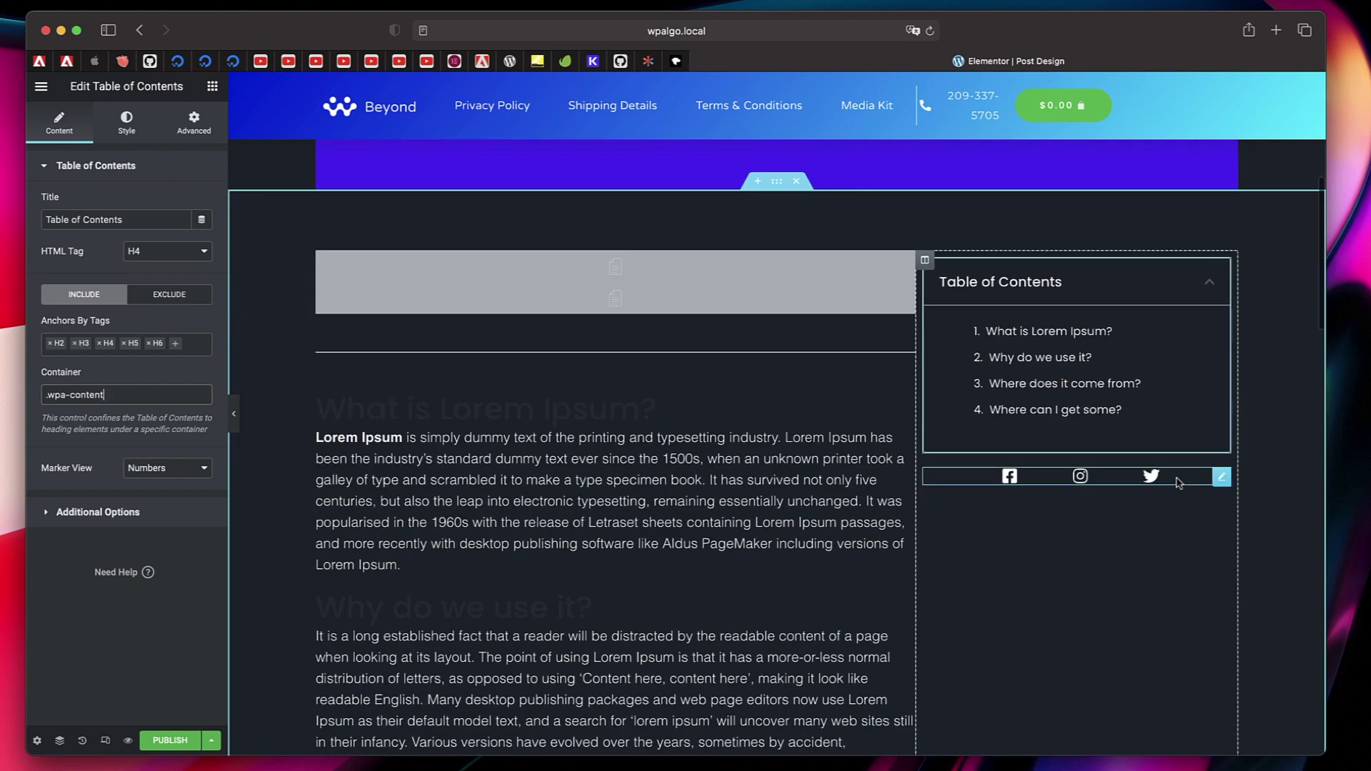
right_click(1175, 481)
left_click(1199, 696)
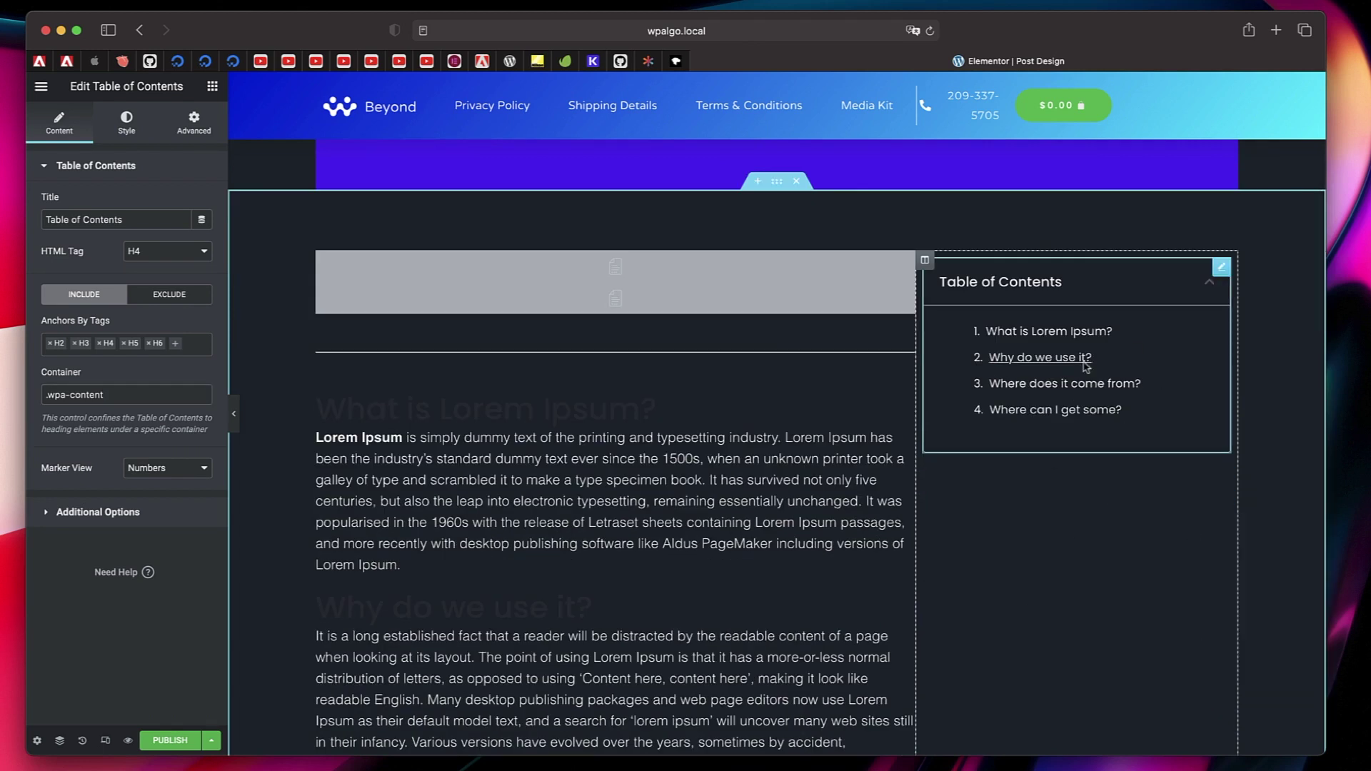
left_click(1030, 359)
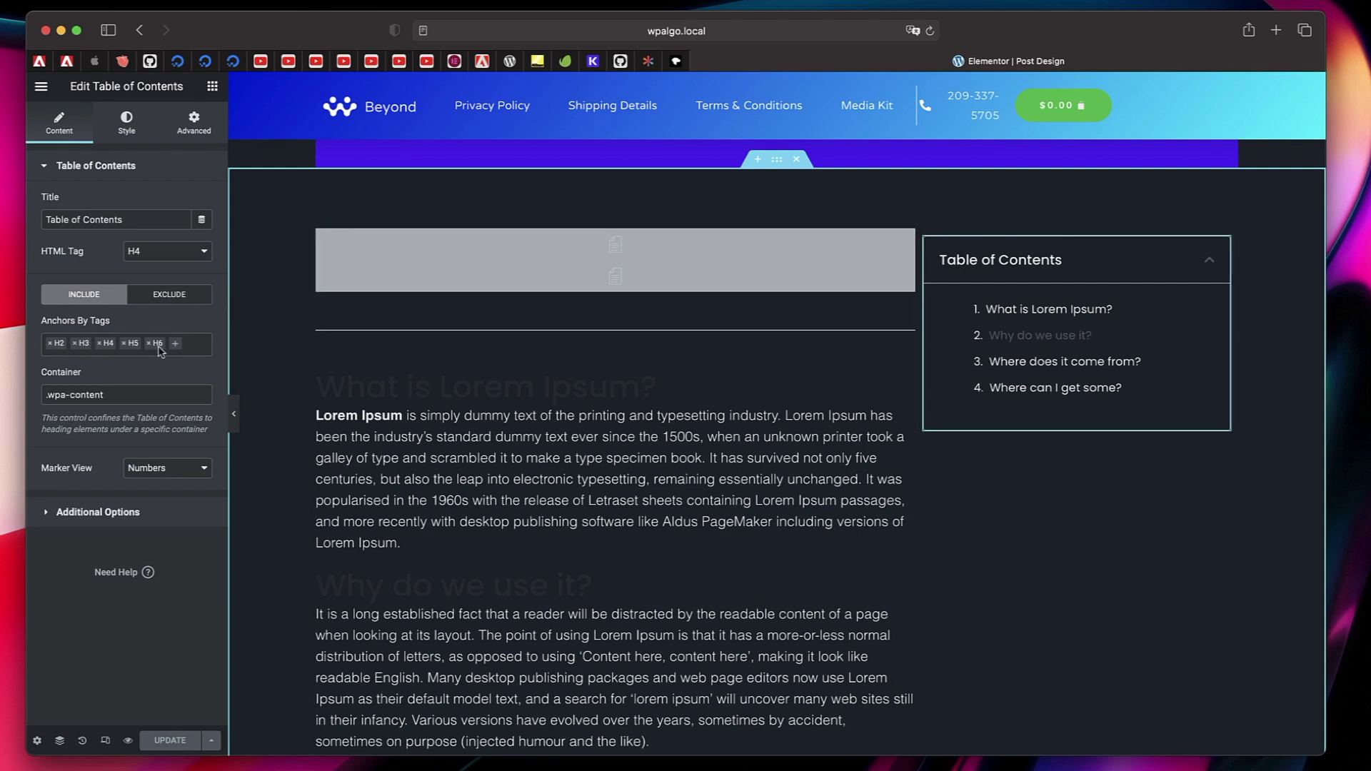
scroll(440, 455, "down", 5)
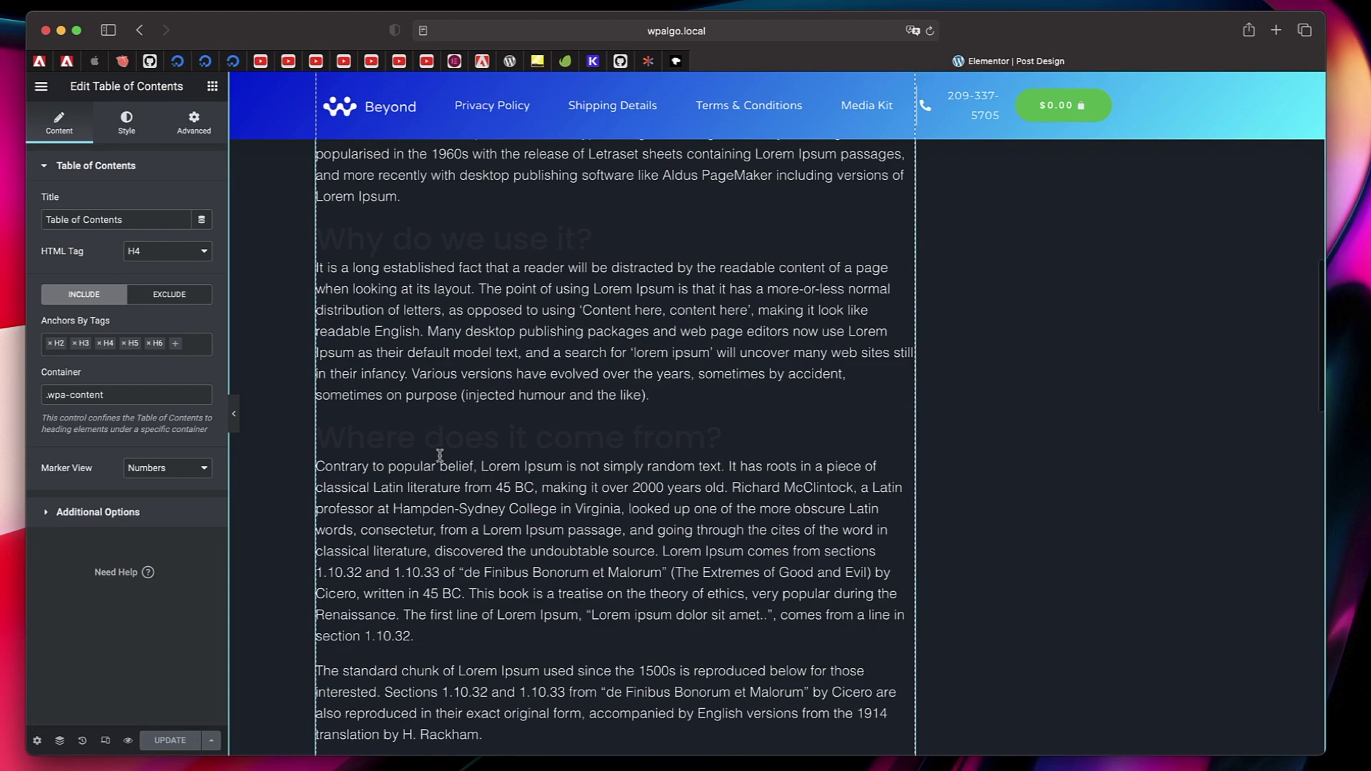
scroll(585, 389, "up", 7)
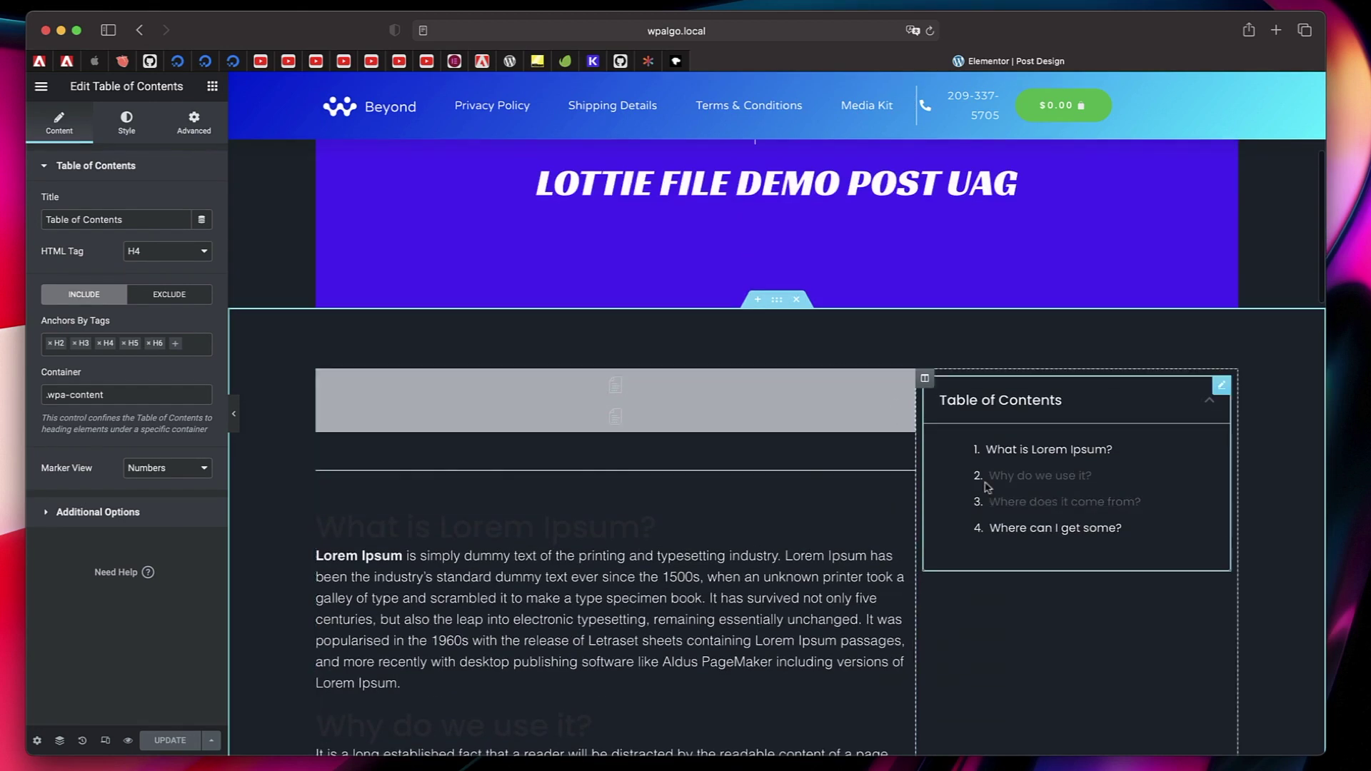
scroll(581, 572, "down", 1)
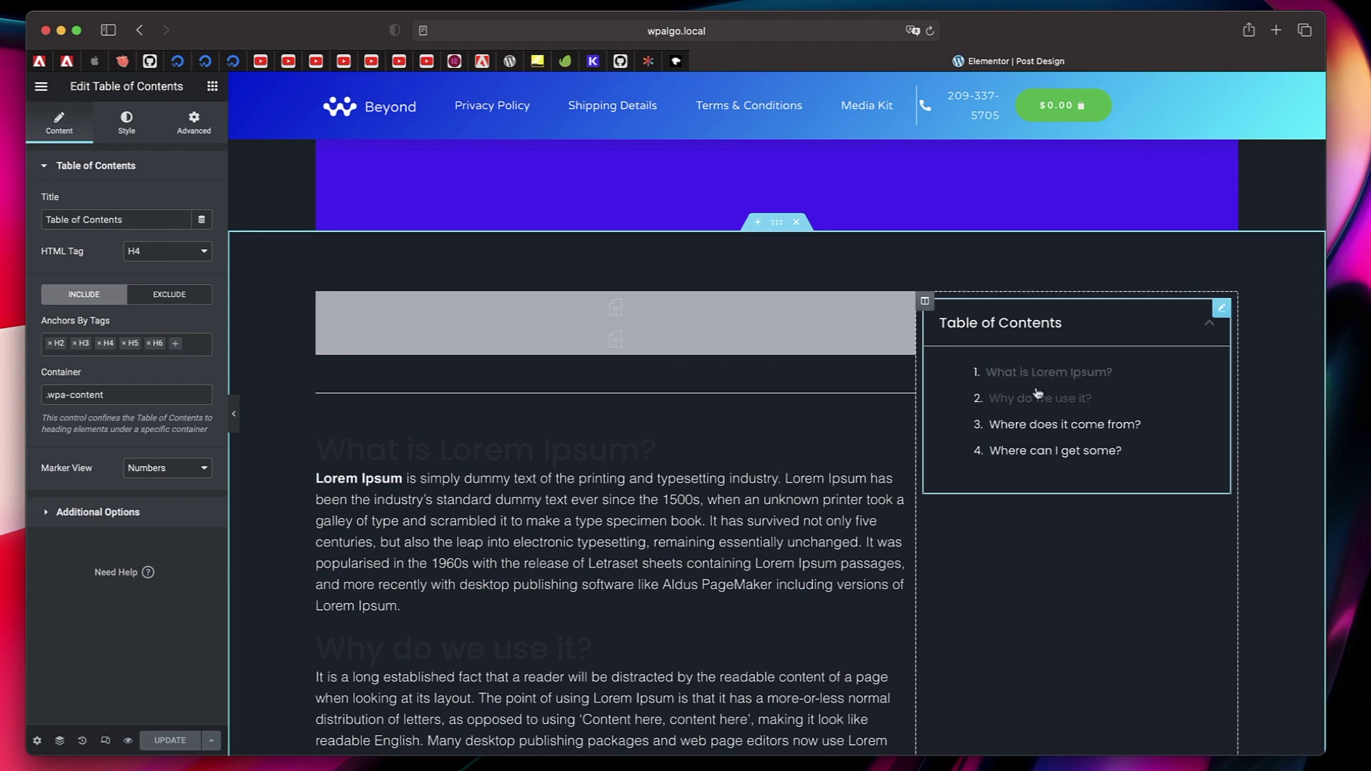
scroll(637, 555, "down", 3)
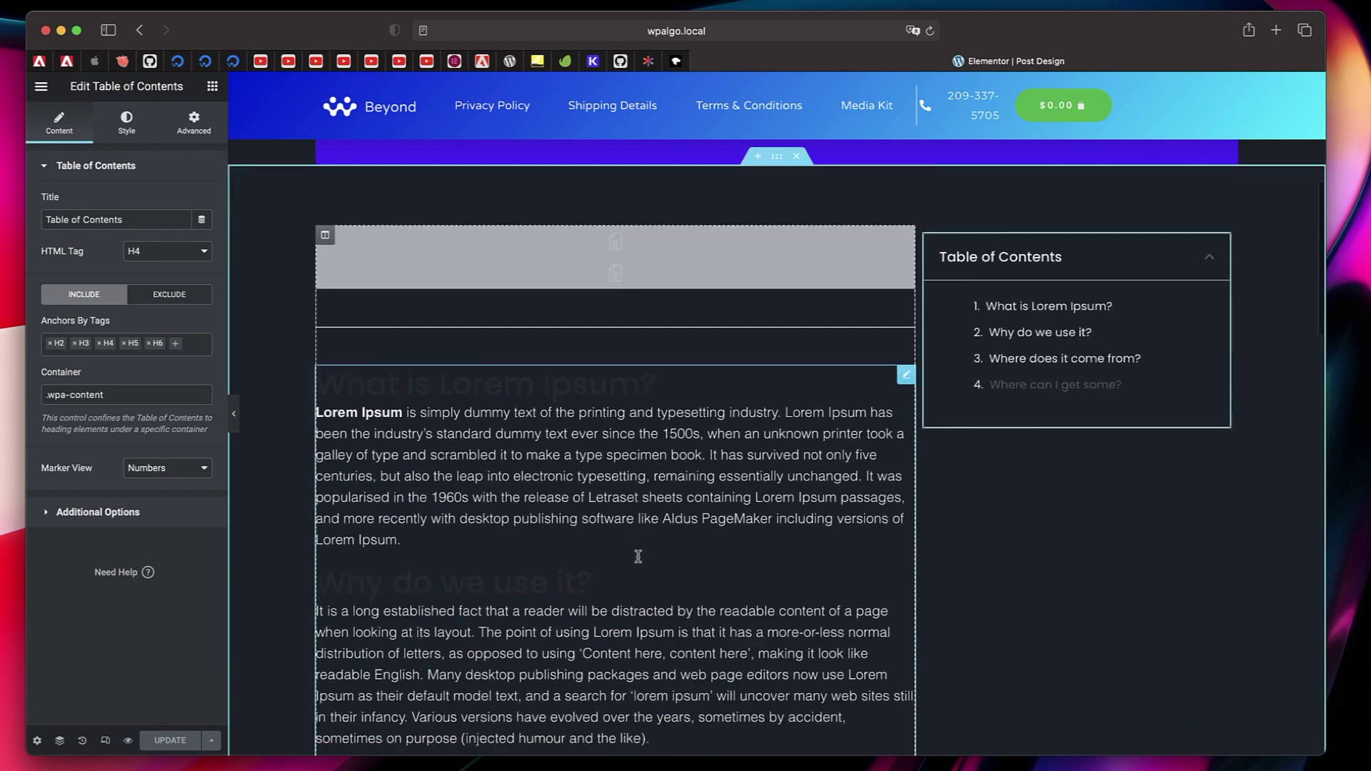
scroll(710, 451, "down", 5)
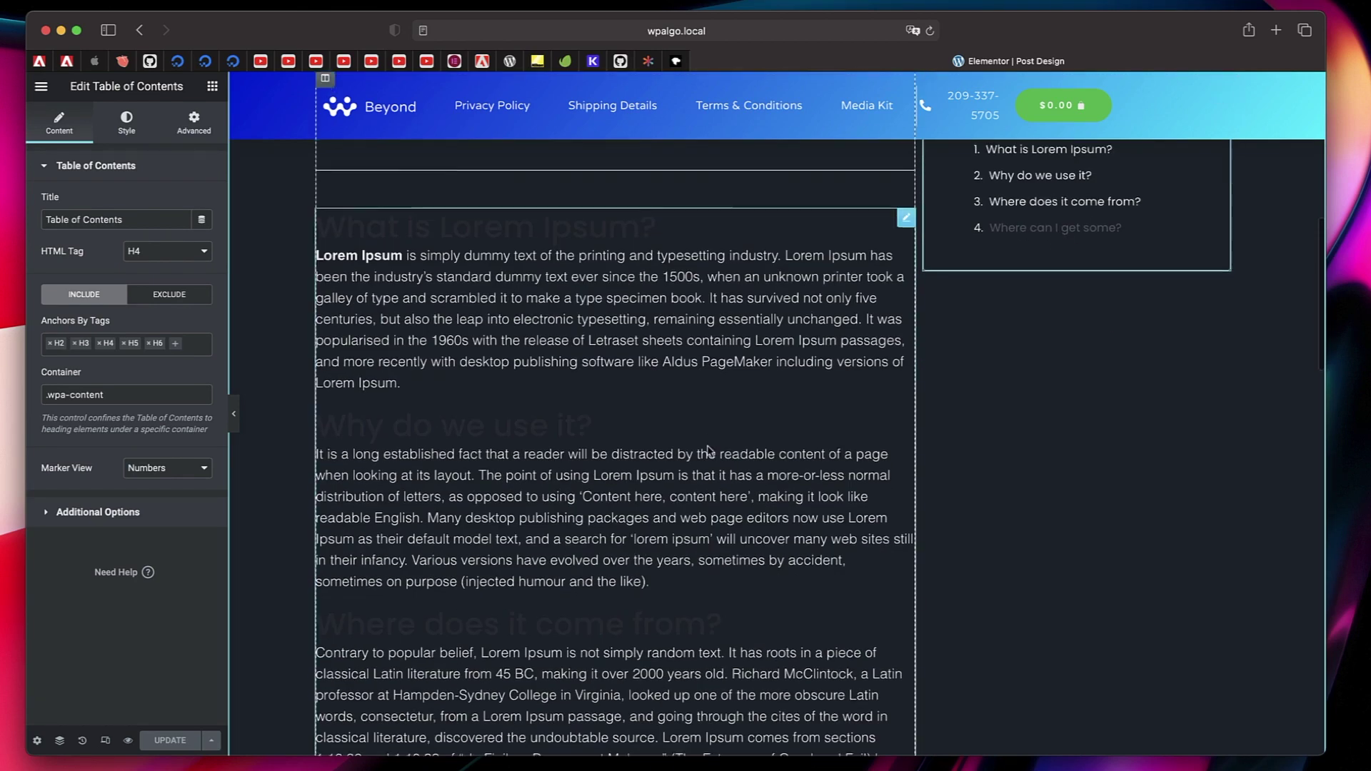
Step: Turn Word Wrap on and Minimize Box off, leaving Collapse Subitems off after trying it
scroll(710, 451, "up", 4)
left_click(98, 512)
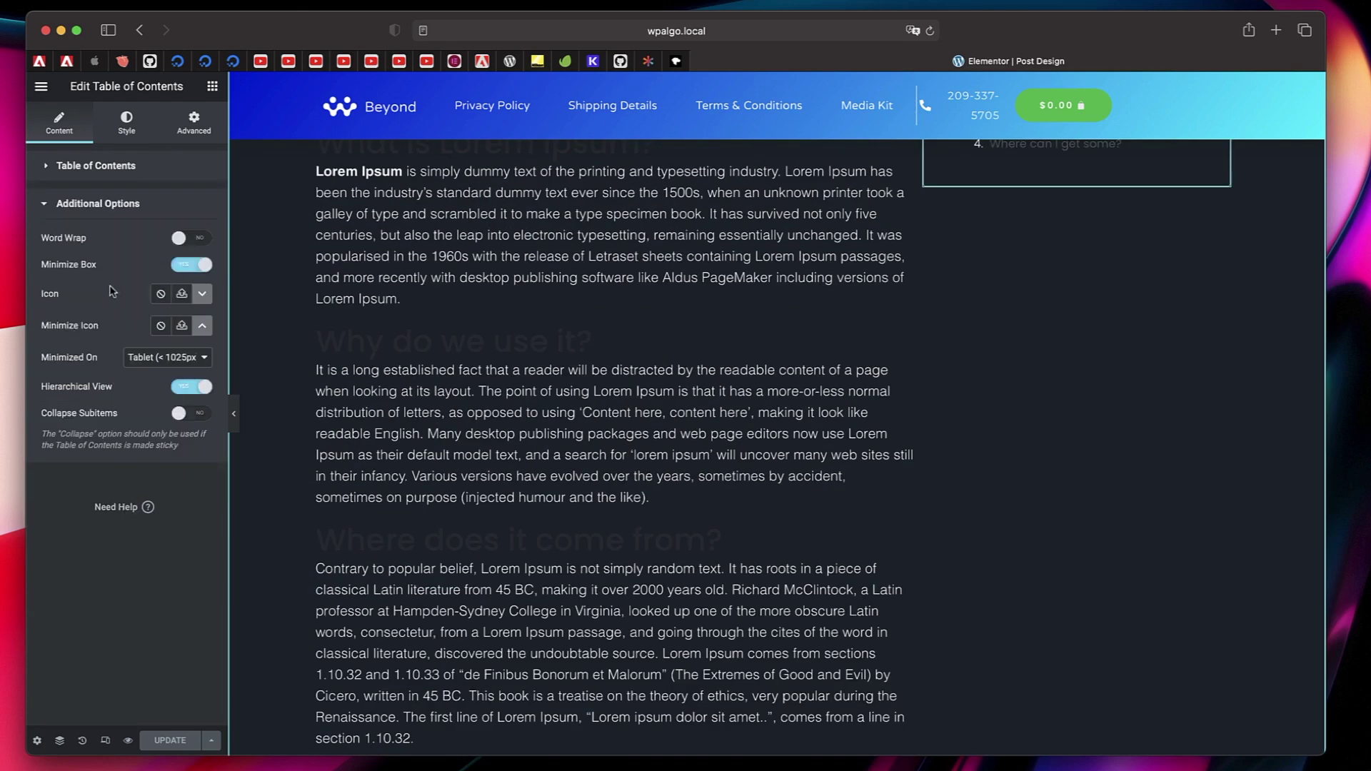
left_click(178, 238)
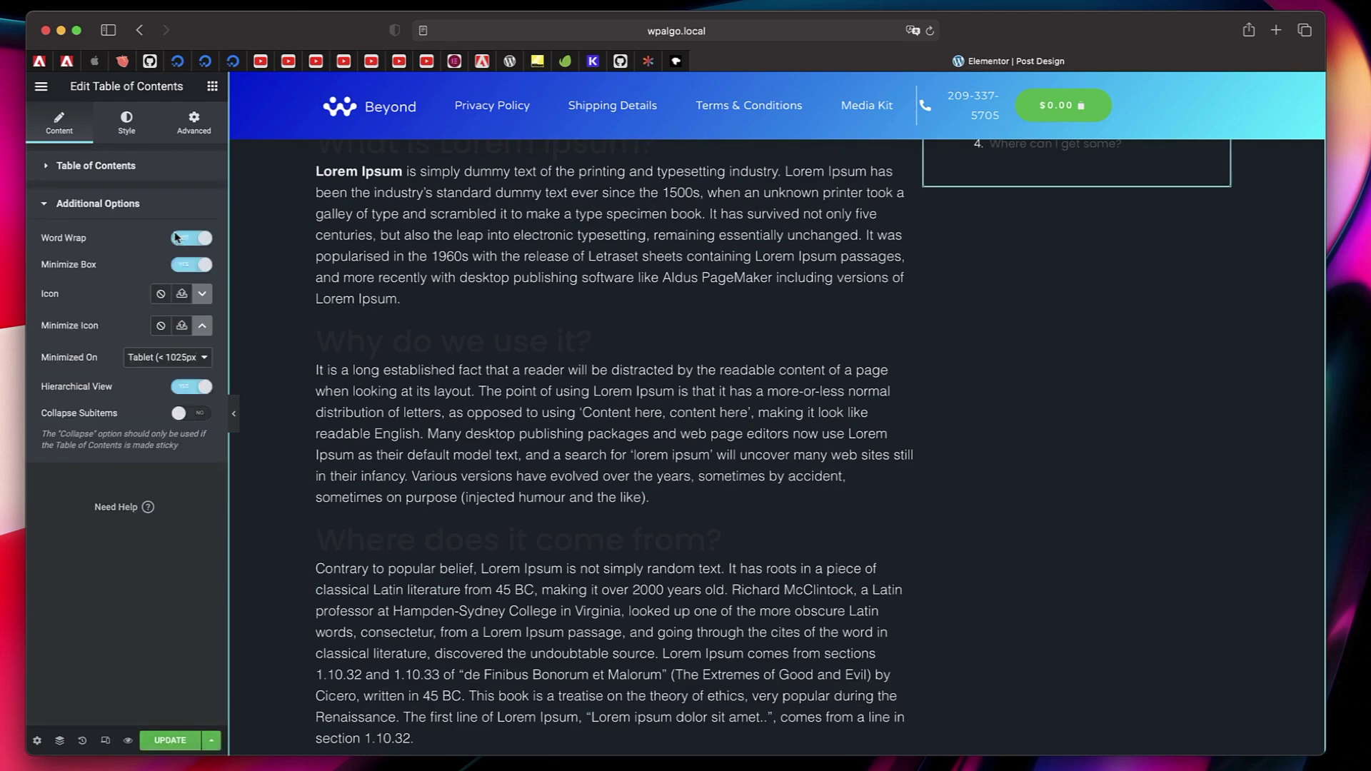
left_click(192, 265)
scroll(942, 403, "up", 6)
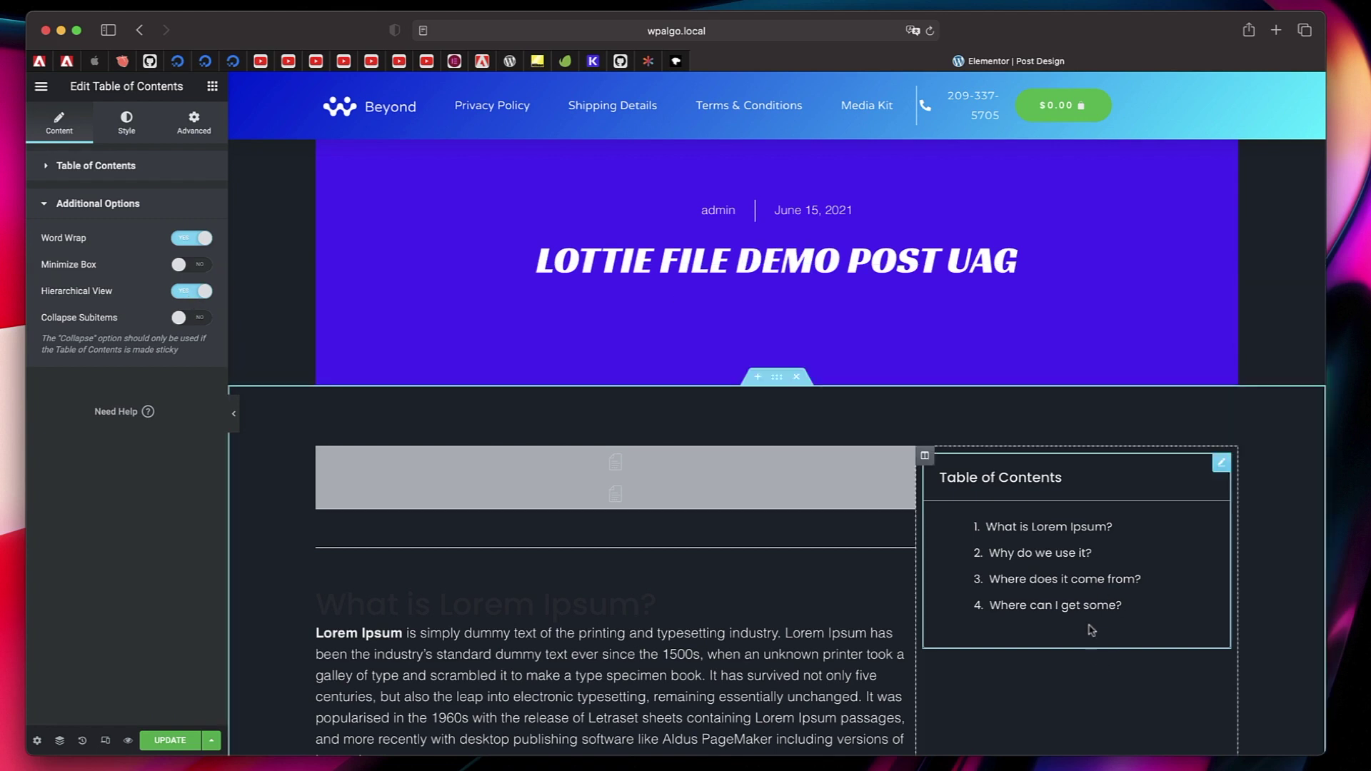
left_click(187, 318)
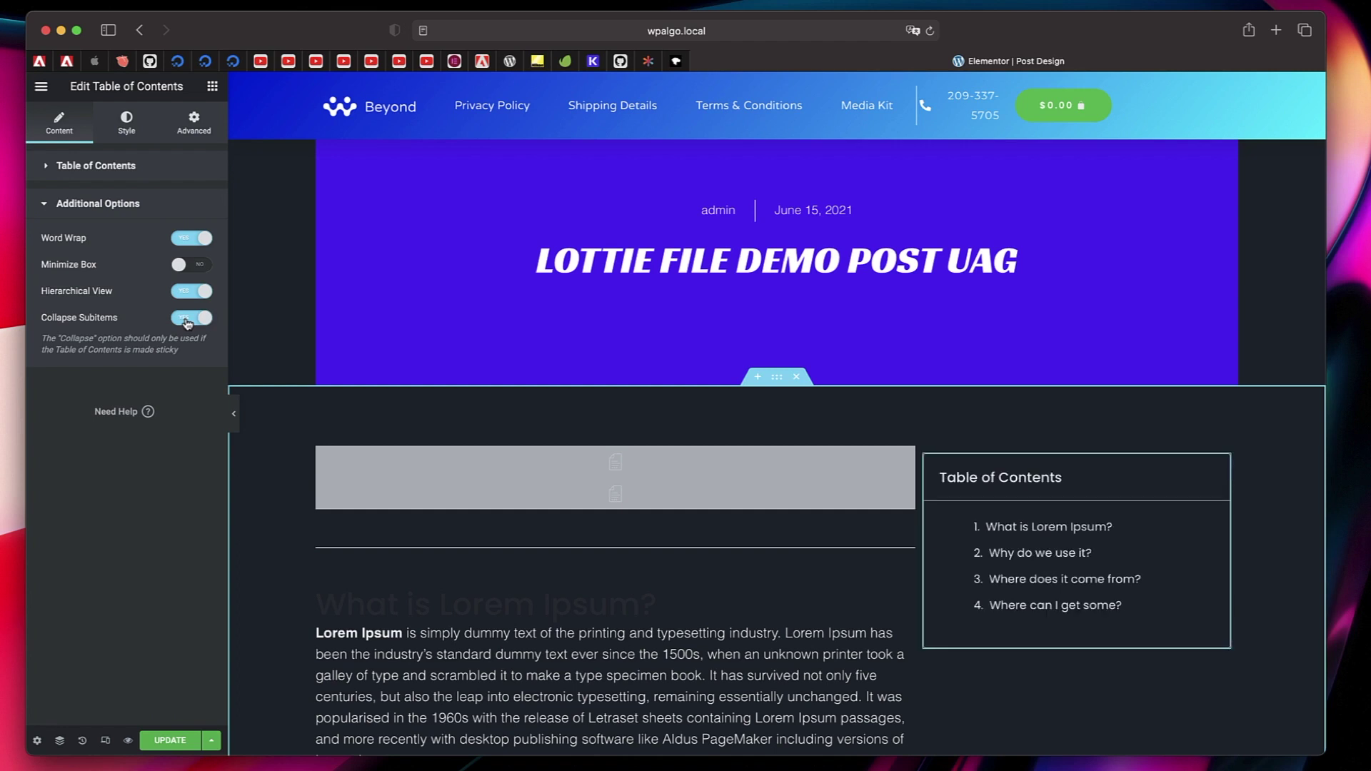
left_click(187, 318)
Step: Update the template and add an Include > Posts > All display condition
left_click(171, 742)
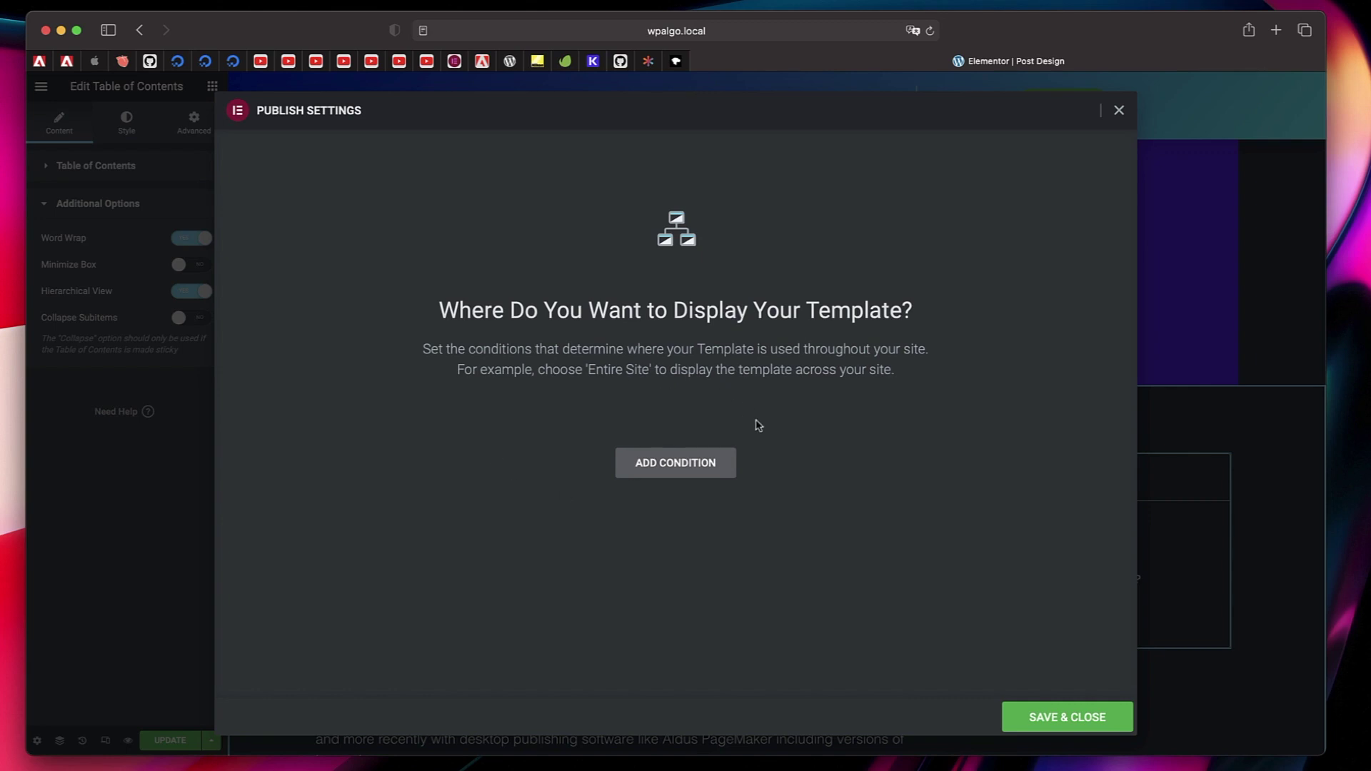
left_click(691, 476)
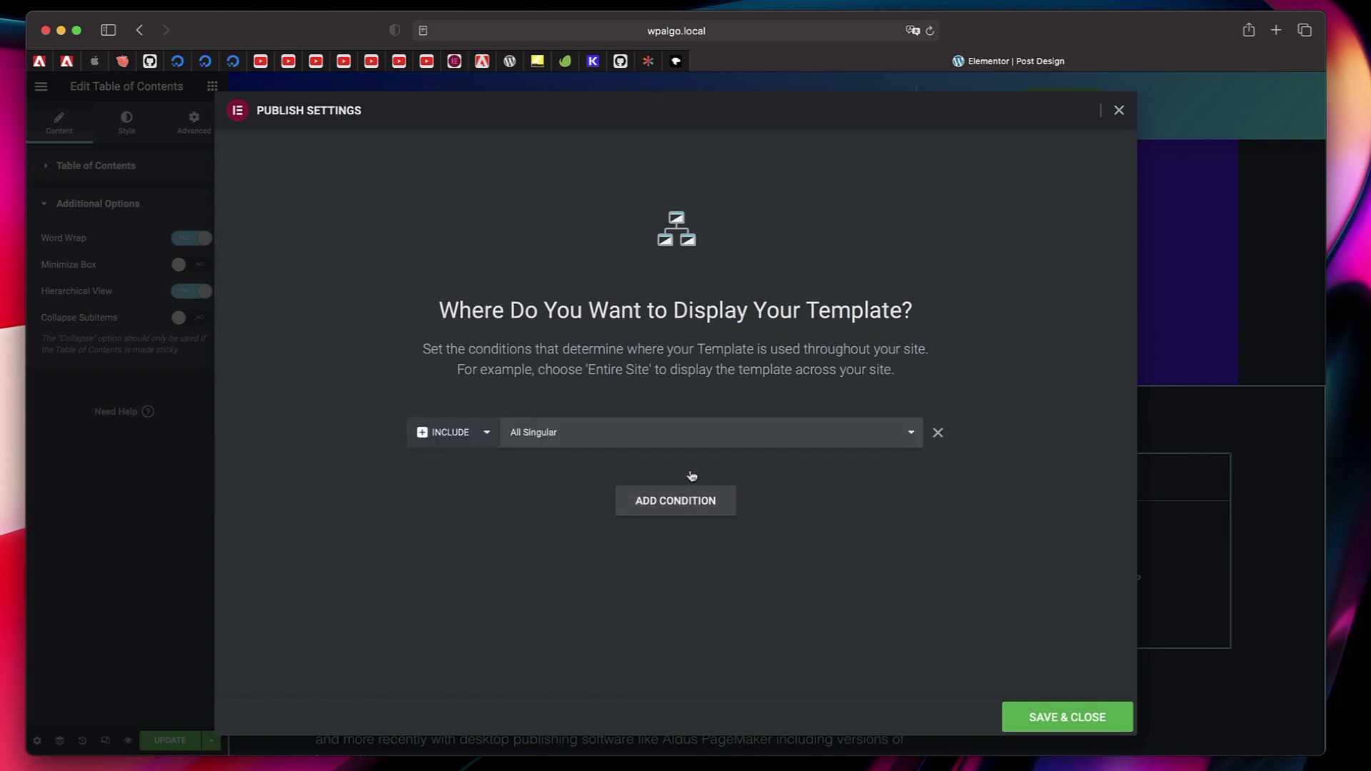
left_click(856, 445)
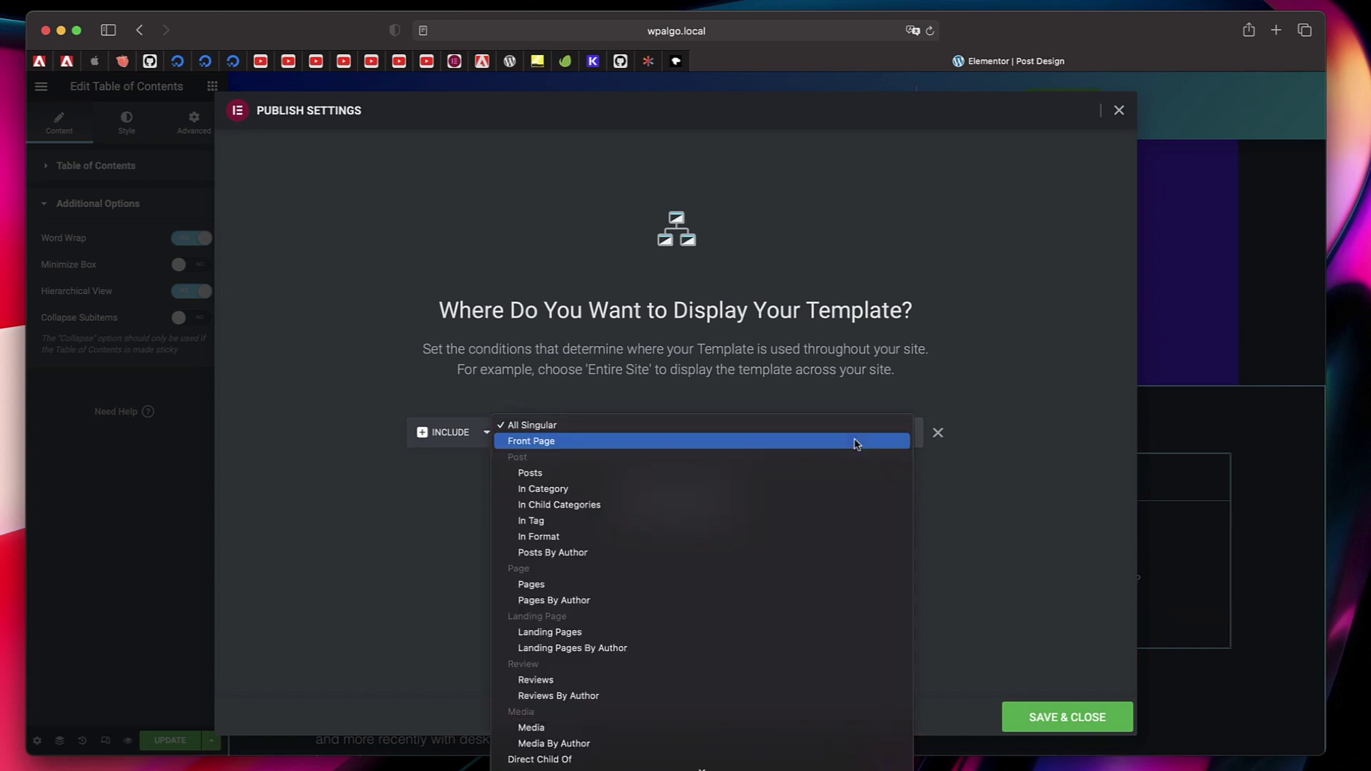
left_click(778, 477)
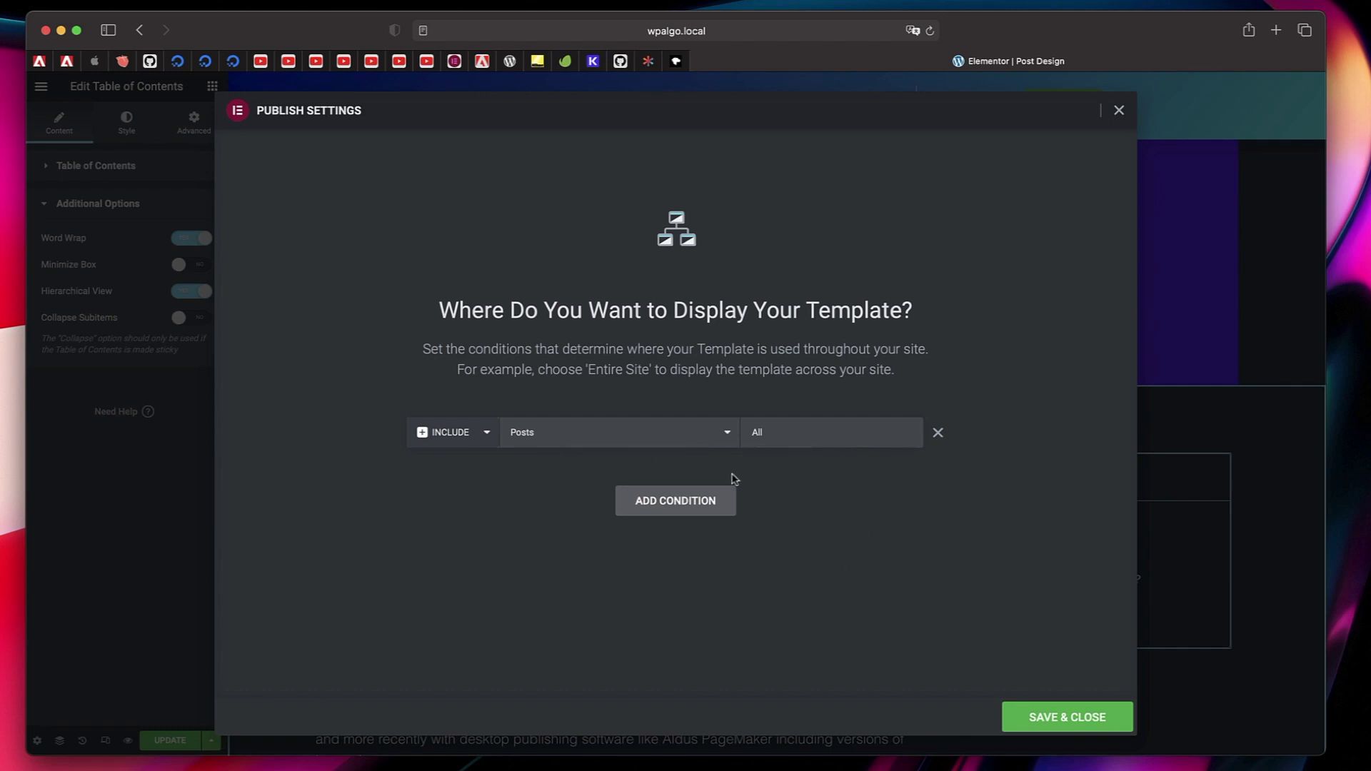
Step: Add a Pages condition, remove it again, and save the display conditions
left_click(682, 511)
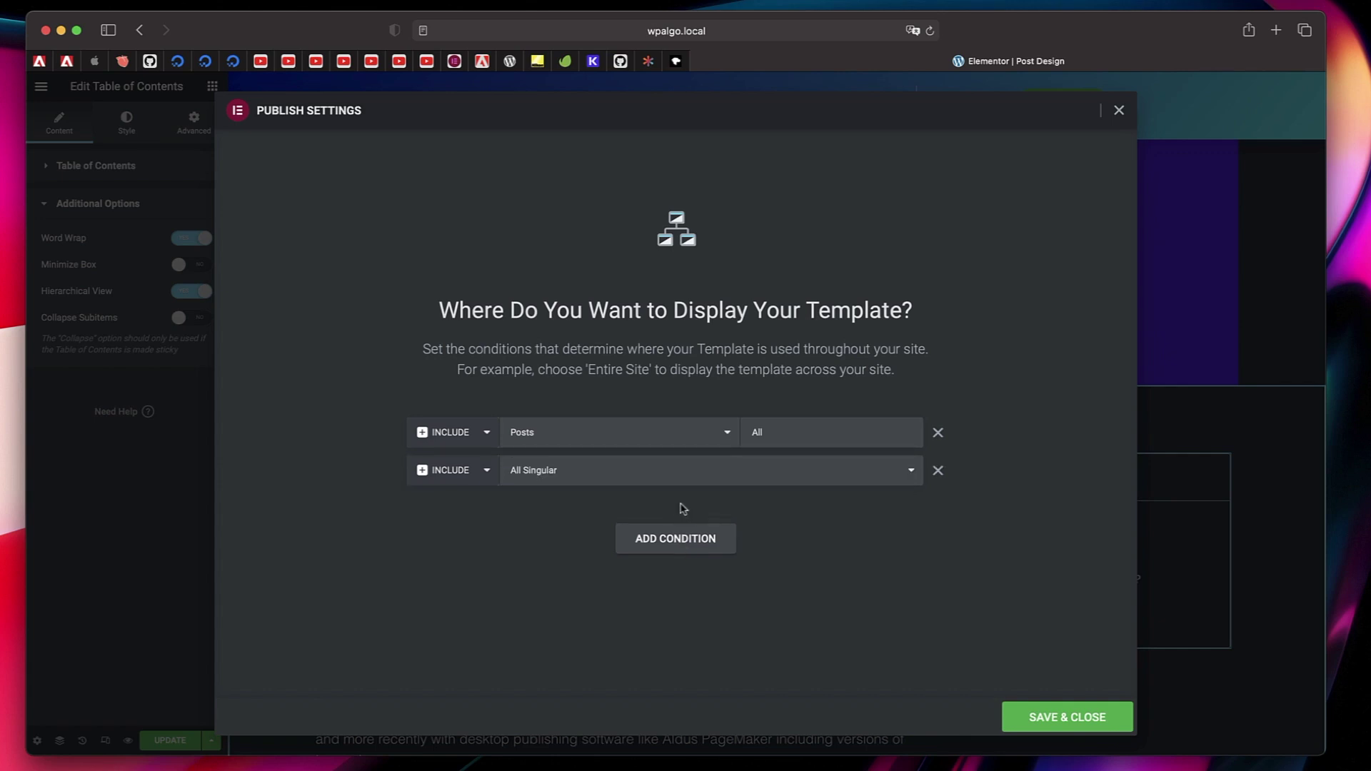
left_click(620, 469)
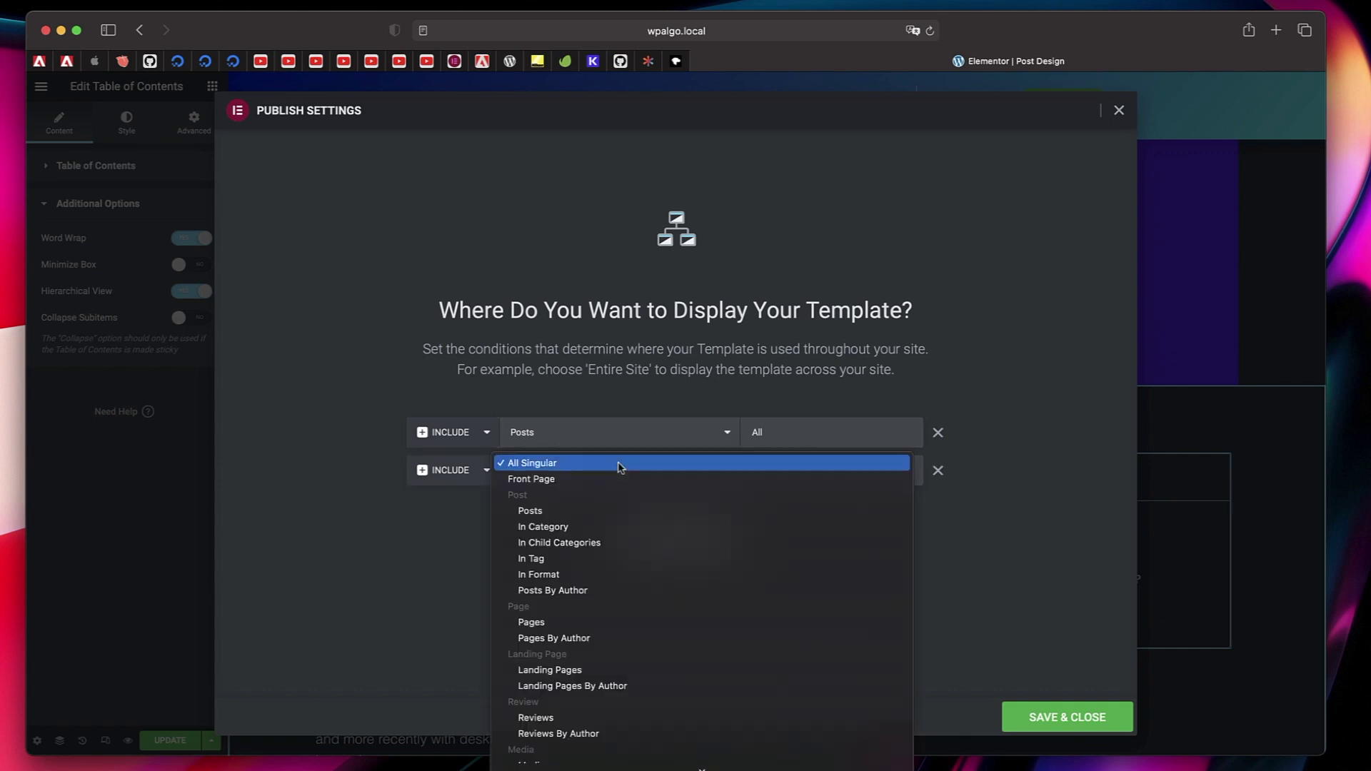
left_click(597, 622)
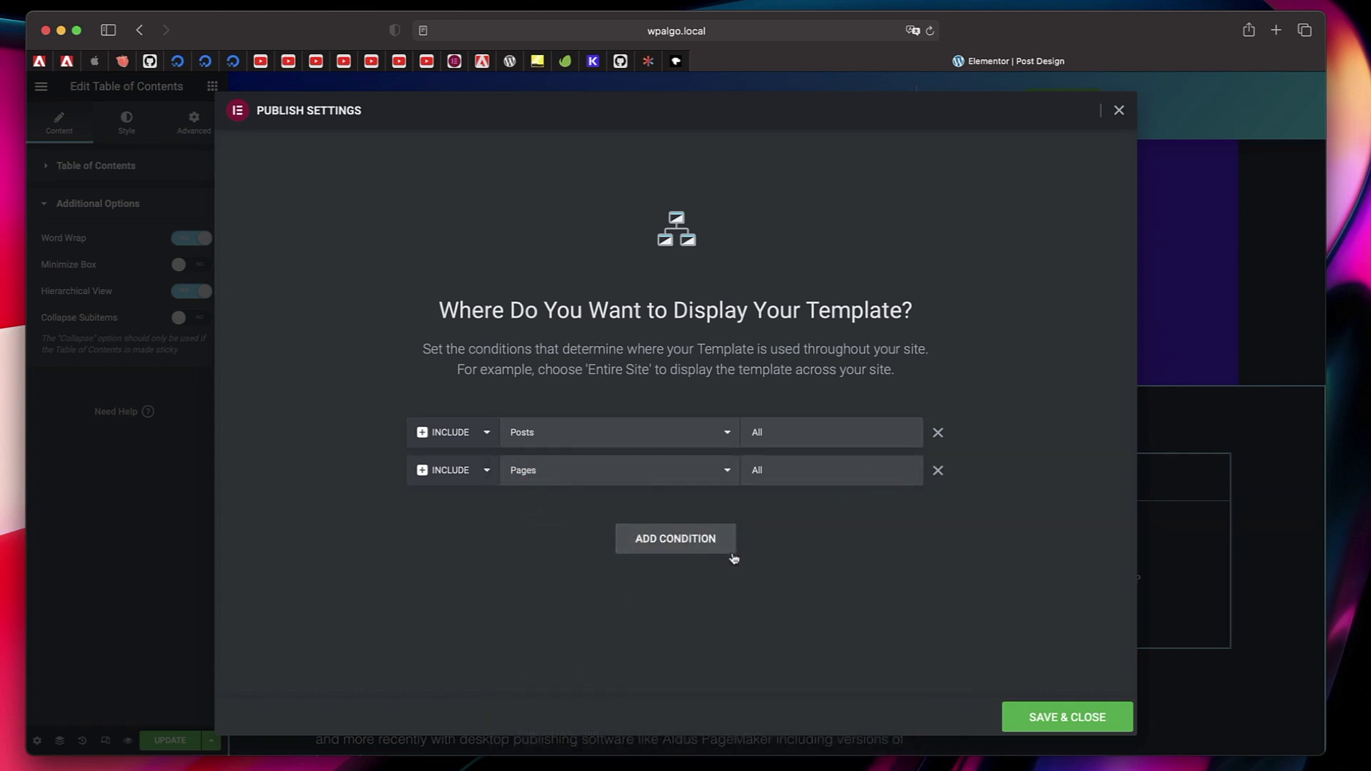
left_click(939, 472)
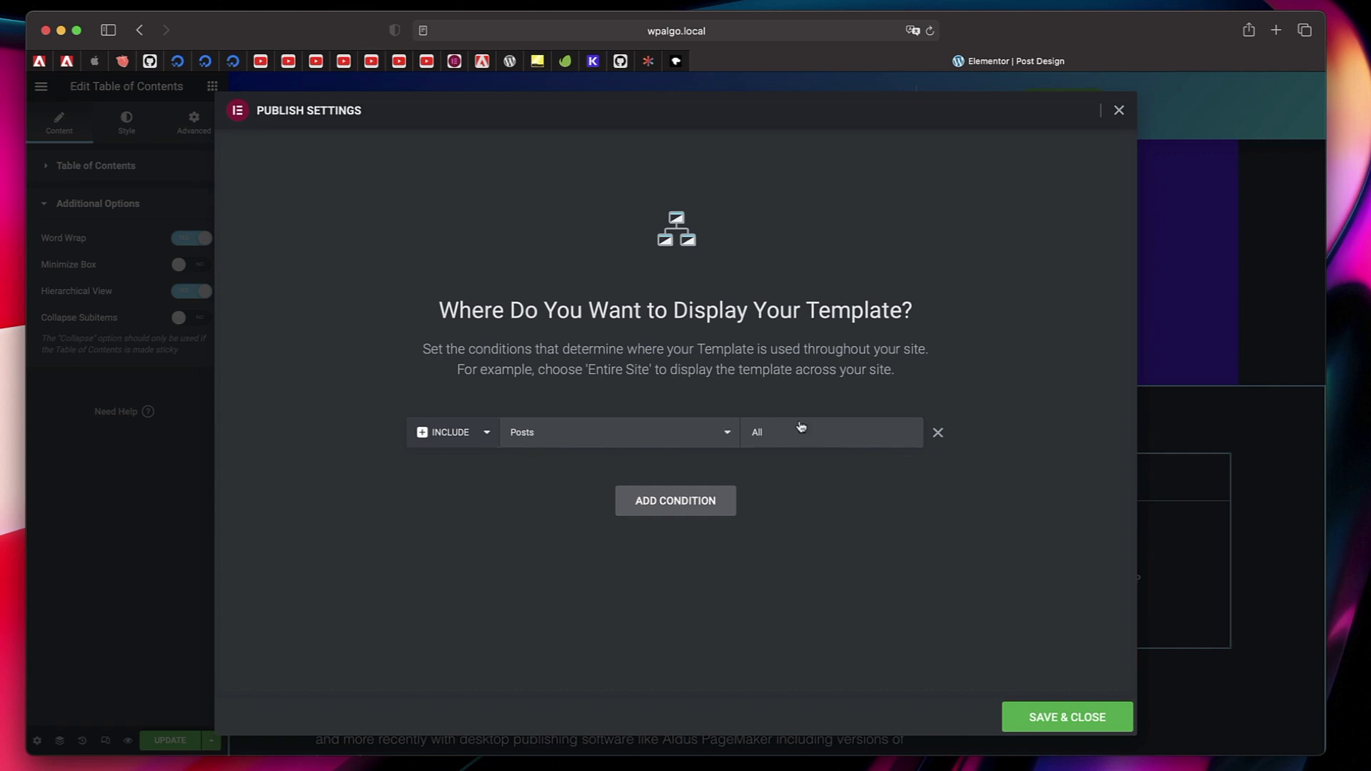
left_click(1058, 715)
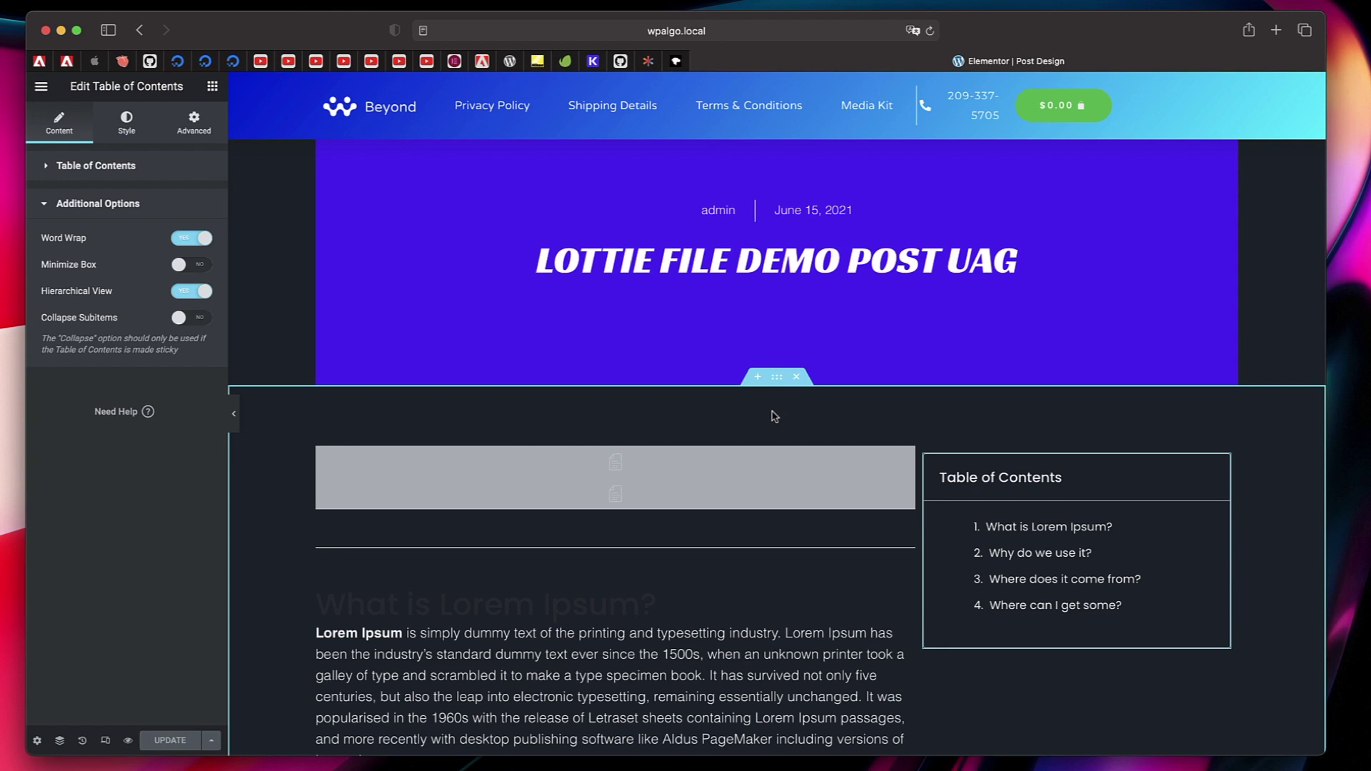
Step: Open the WordPress Dashboard in a new tab via a Finder search for 'das'
key("super+e")
type("dasda")
key("BackSpace")
key("BackSpace")
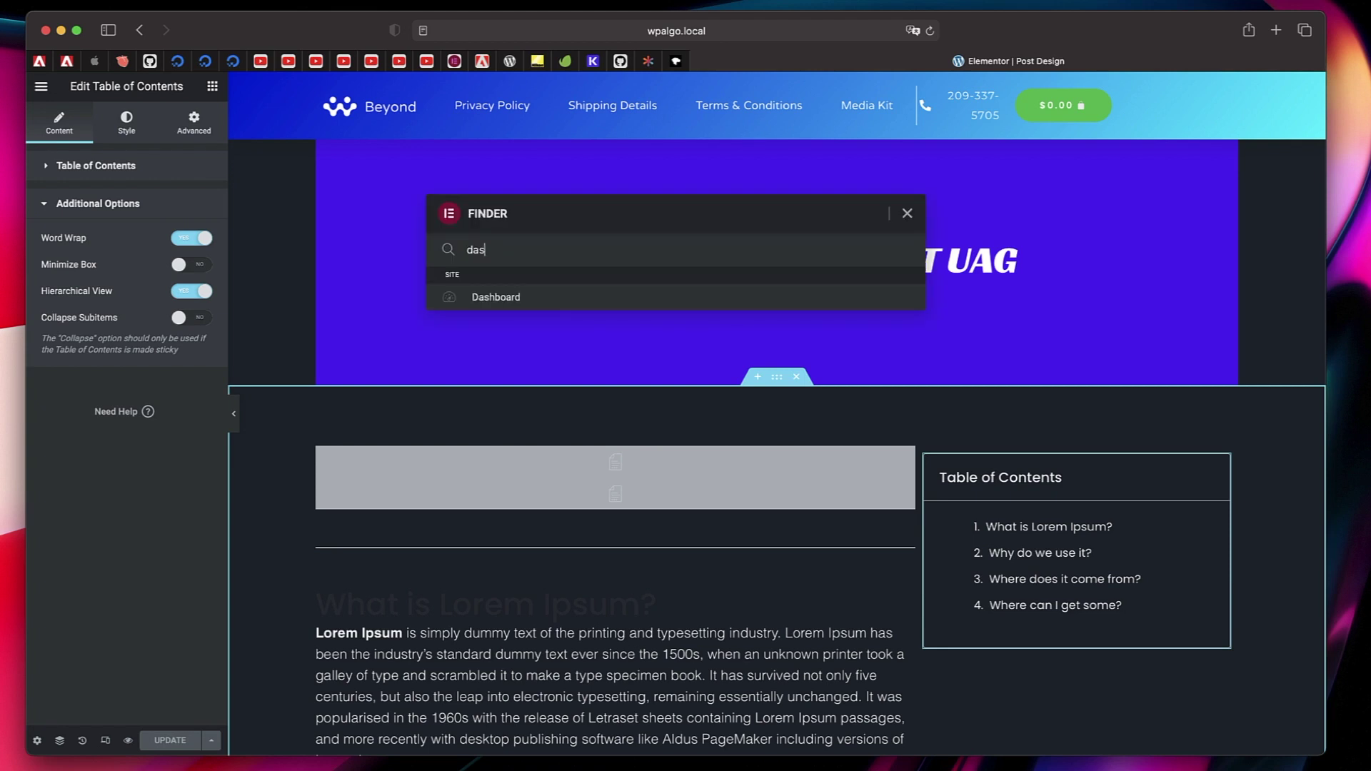
left_click(586, 297)
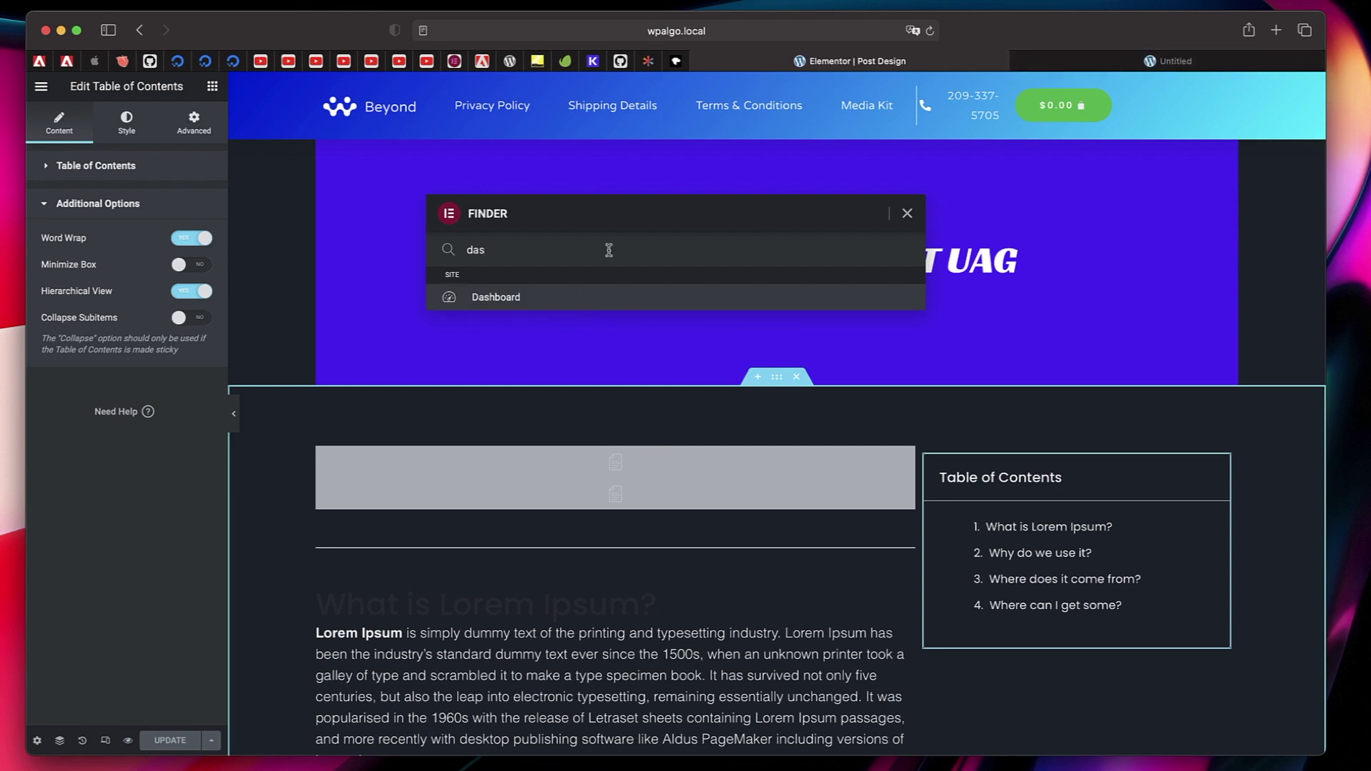
key("super+a")
key("BackSpace")
key("Escape")
Step: Load lipsum.com in a new browser tab
key("ctrl+Tab")
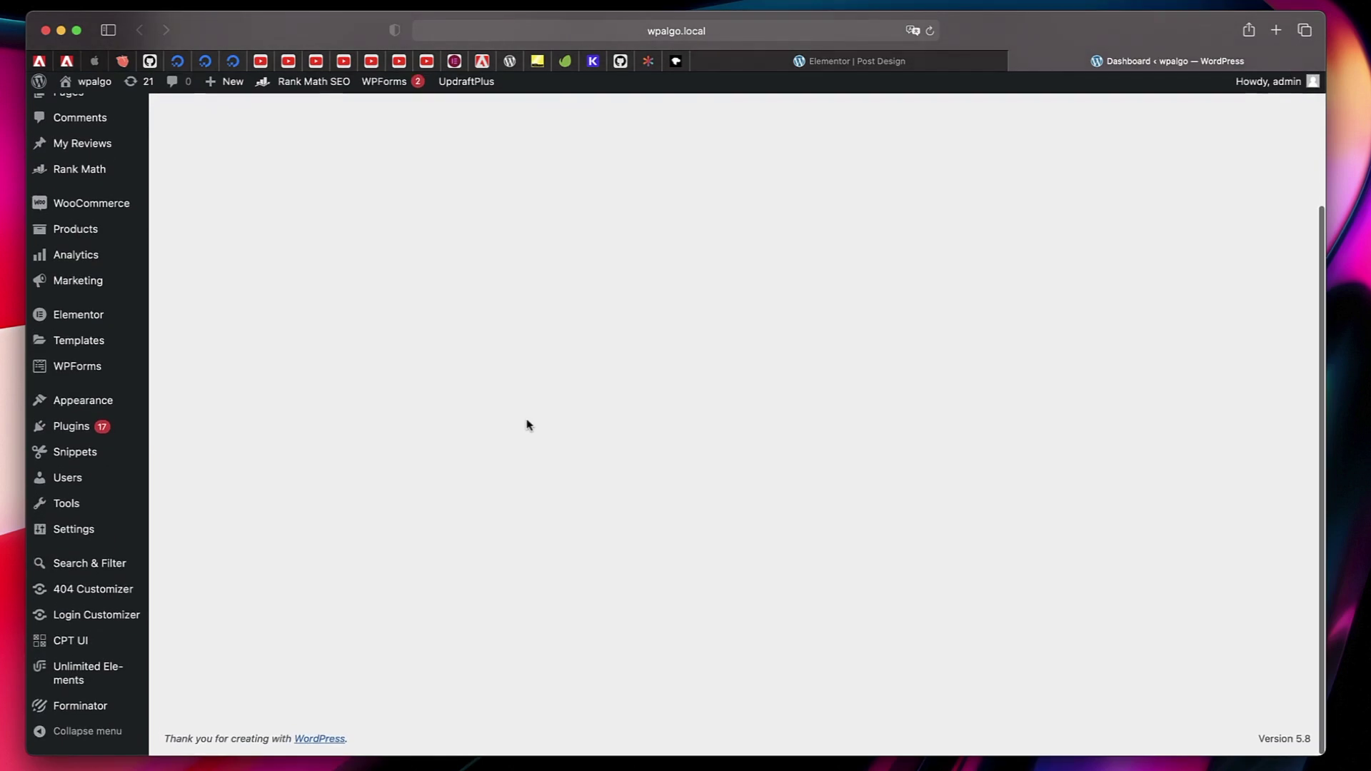
left_click(1276, 30)
type("lip")
key("Return")
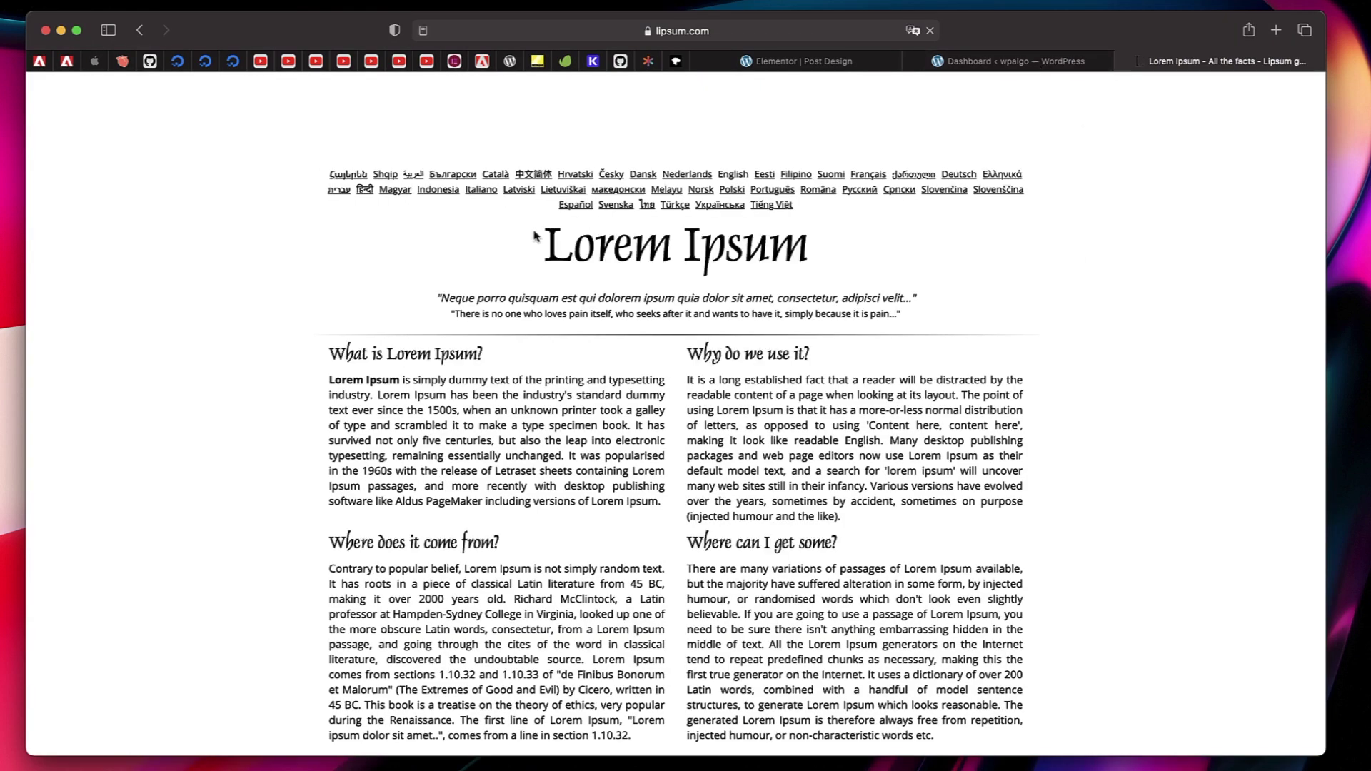
Step: Copy all the Lorem Ipsum page text and start a new post via Posts > Add New
key("super+a")
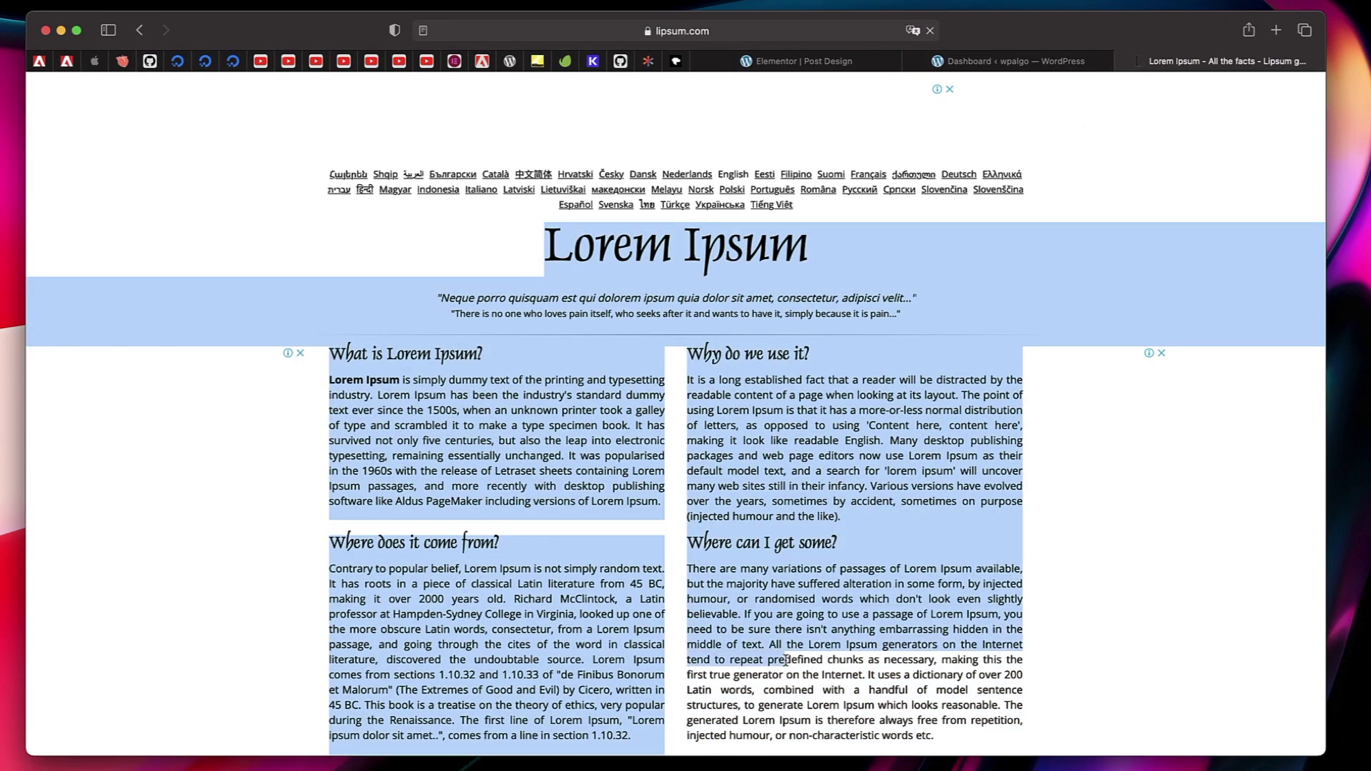
key("ctrl+shift+Tab")
mouse_move(86, 205)
left_click(191, 237)
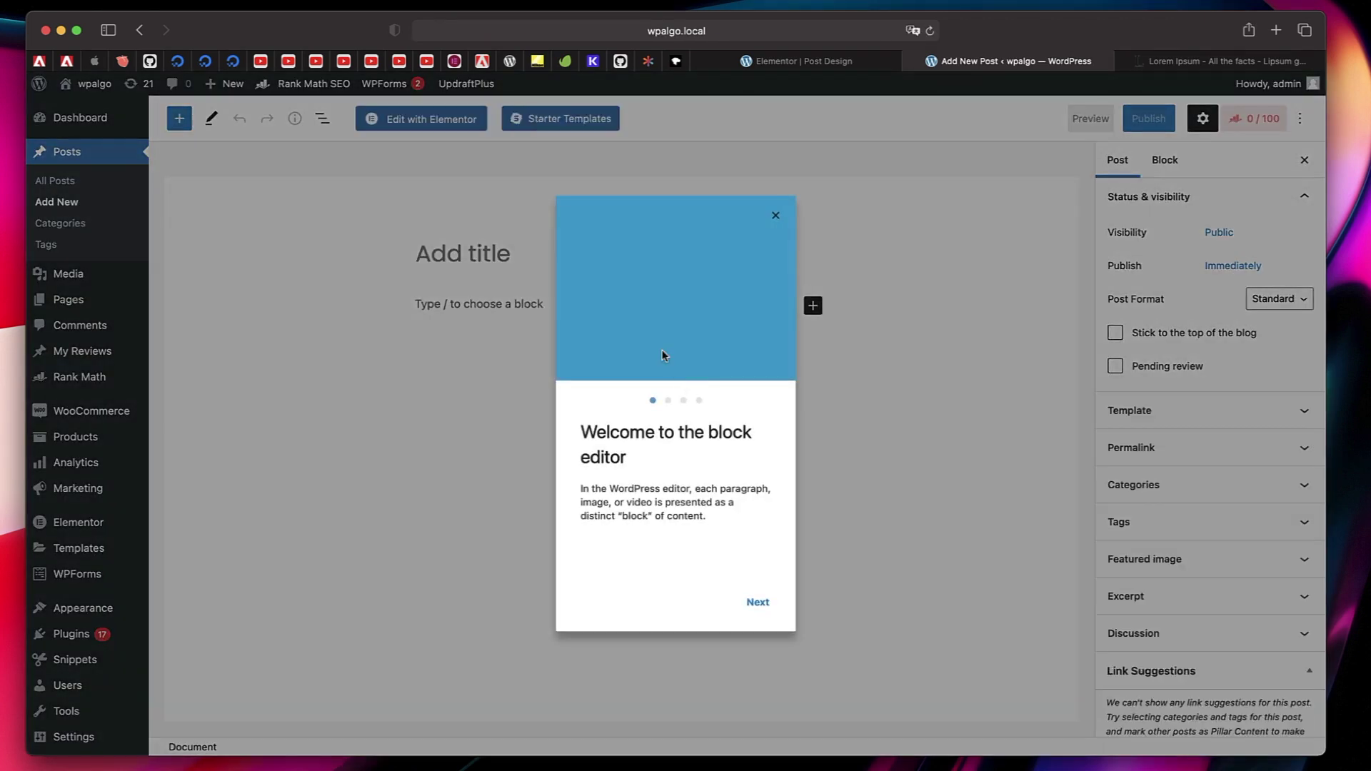
Step: Title the post 'Sample Post TOC' and paste the Lorem Ipsum text into its body
left_click(774, 224)
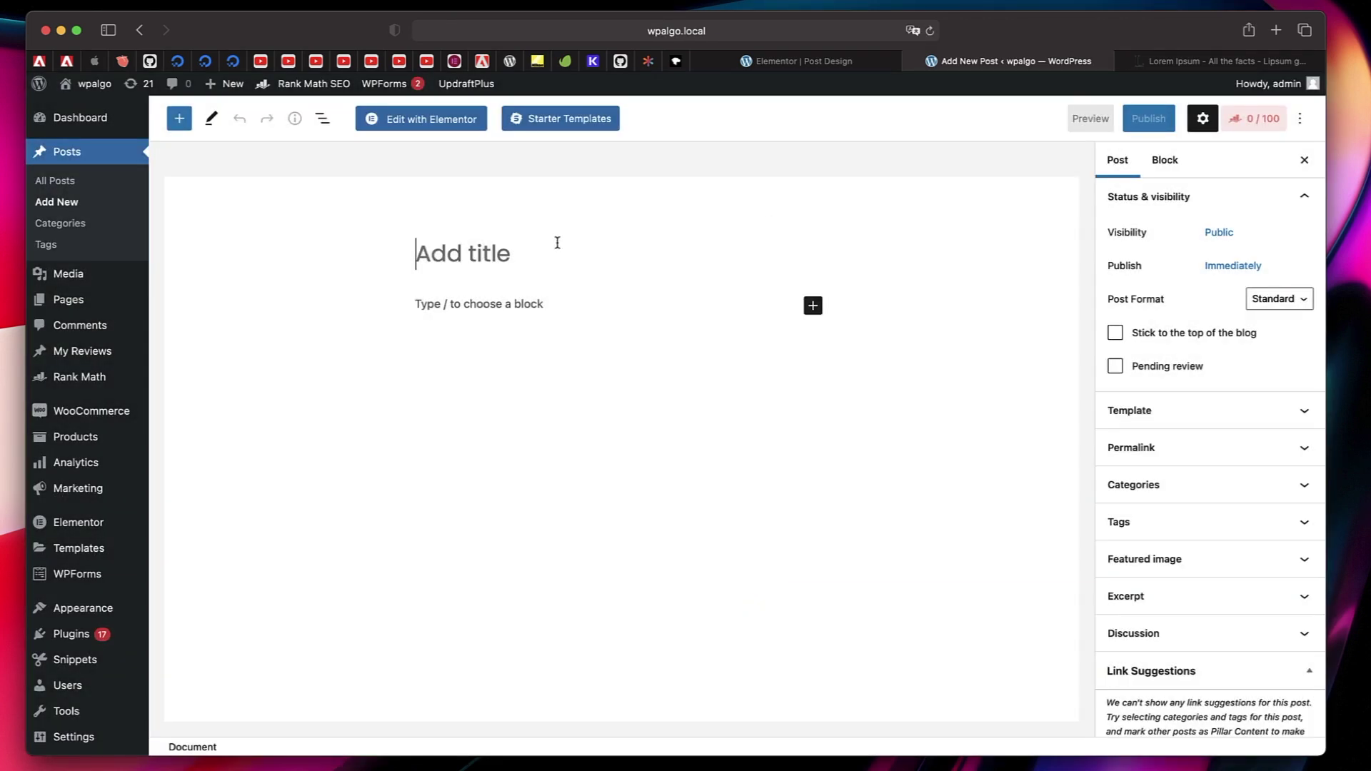
type("Sample Post TO")
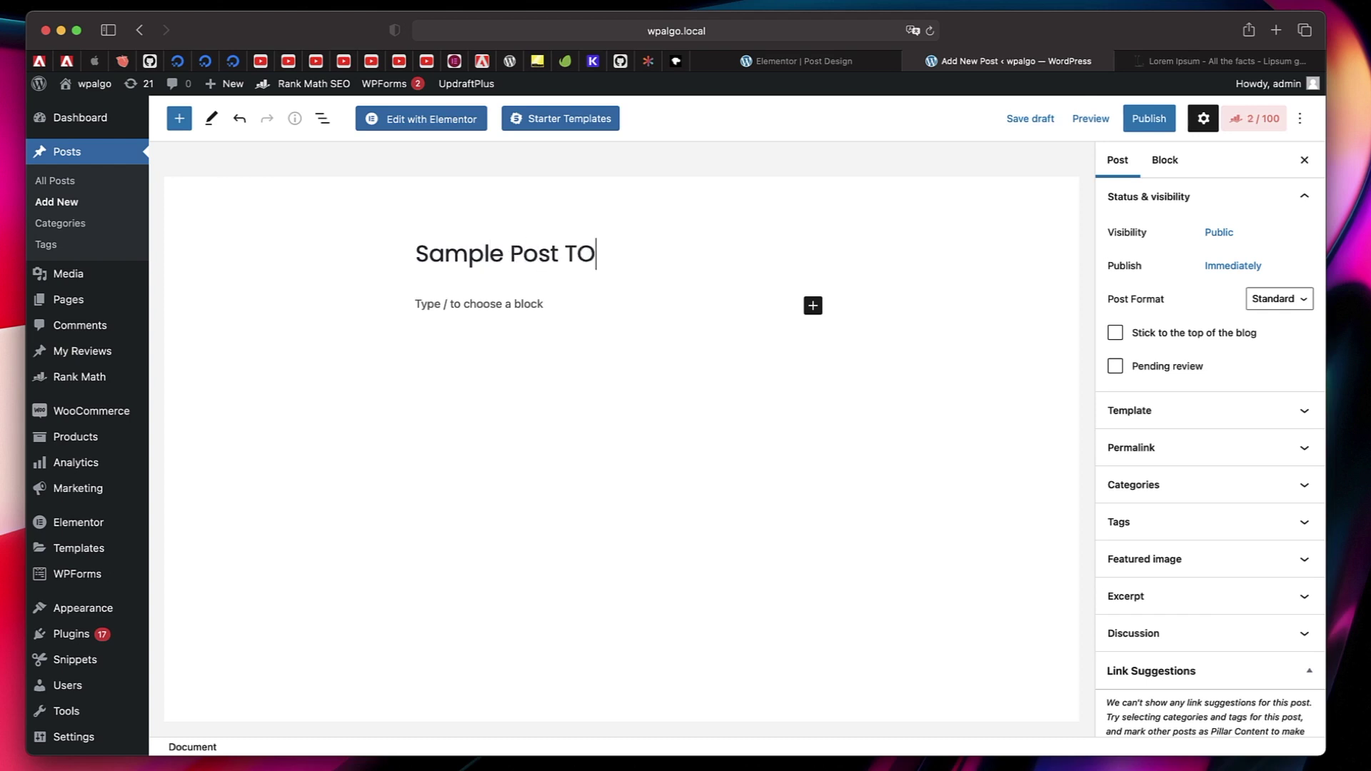
type("C")
left_click(477, 307)
key("super+v")
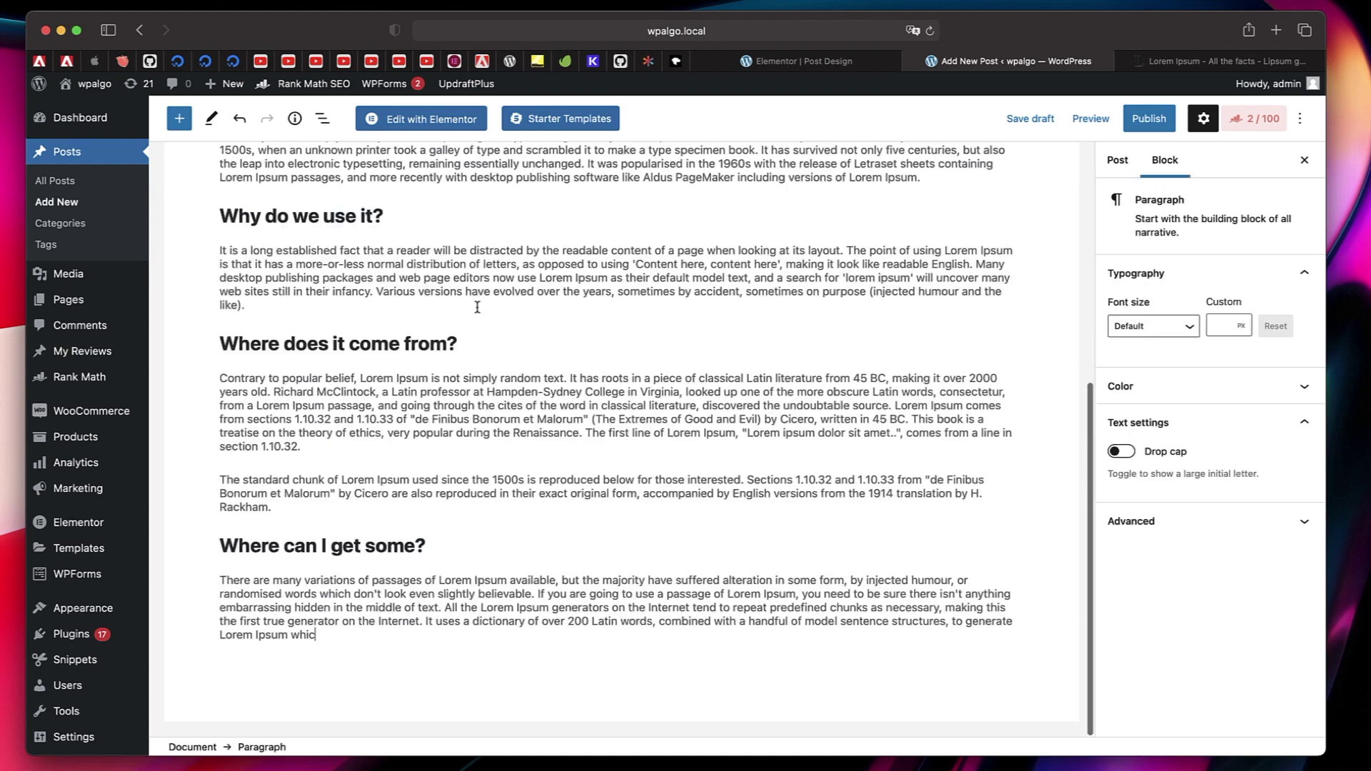
scroll(477, 307, "up", 6)
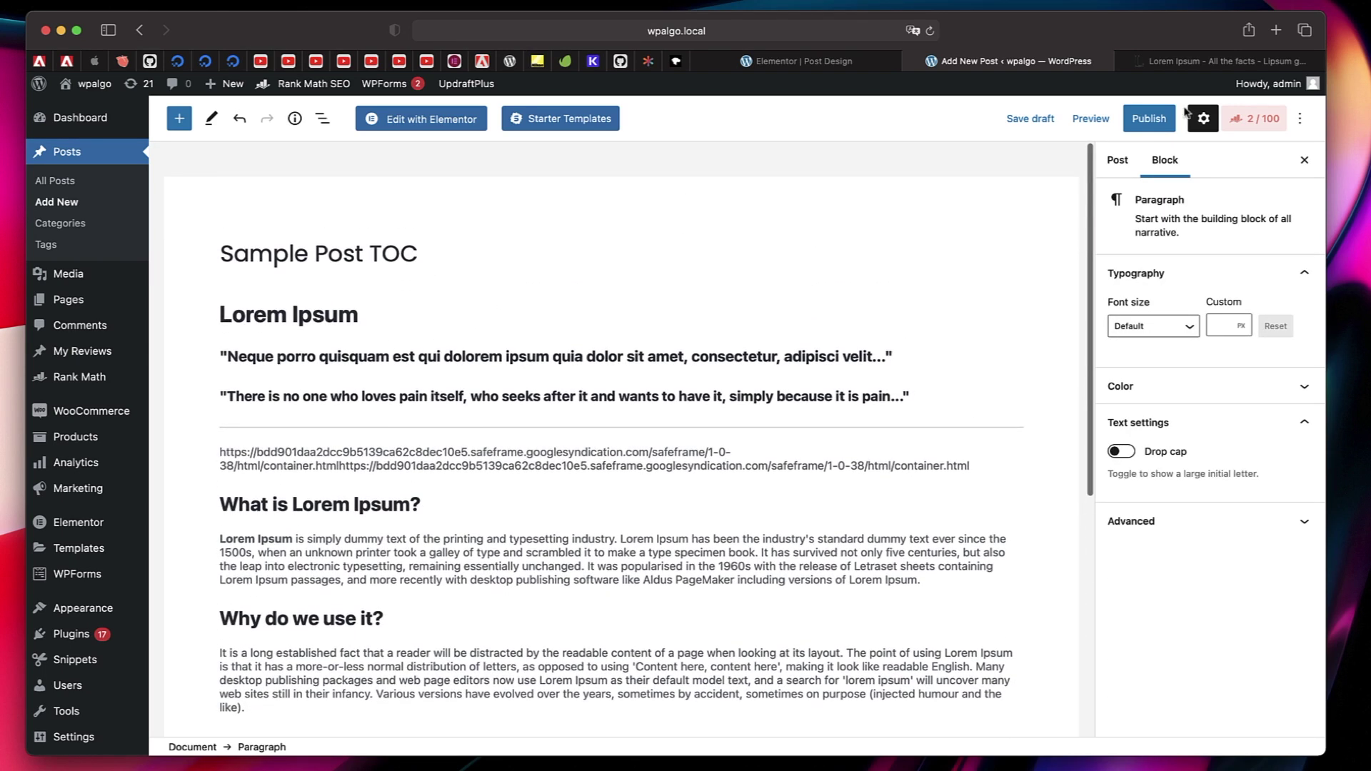
Step: Publish the post and view it live
left_click(1148, 127)
left_click(1141, 122)
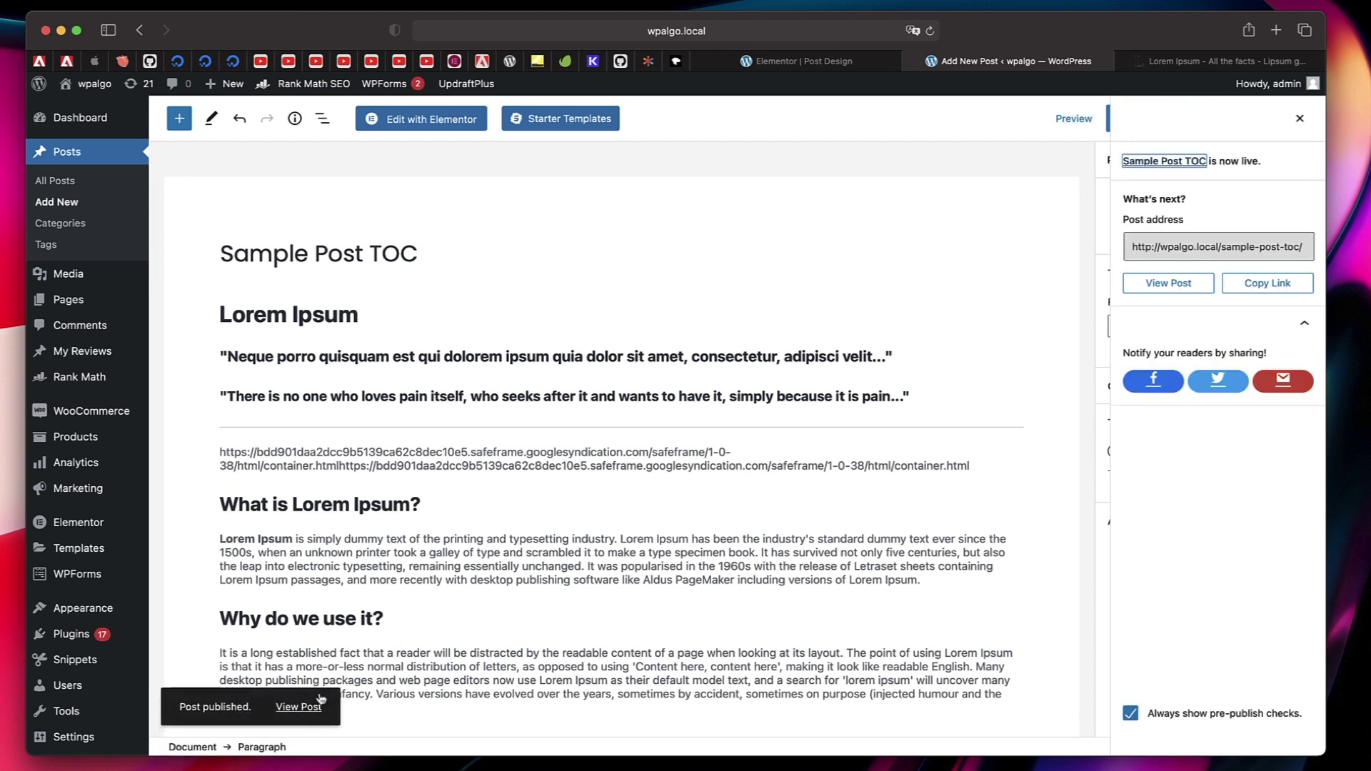
left_click(297, 710)
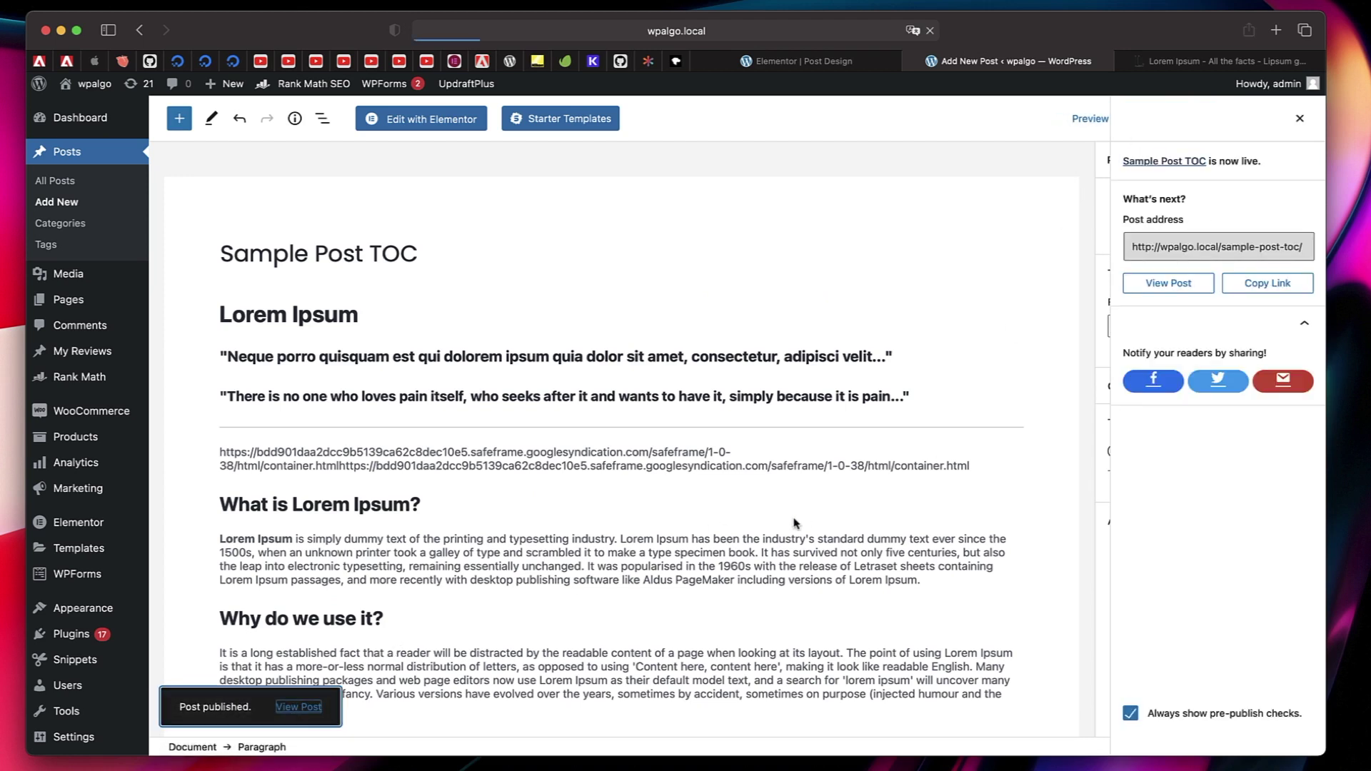
Step: Check the TOC entries jump to 'Where does it come from?' and 'Where can I get some?'
scroll(793, 522, "down", 5)
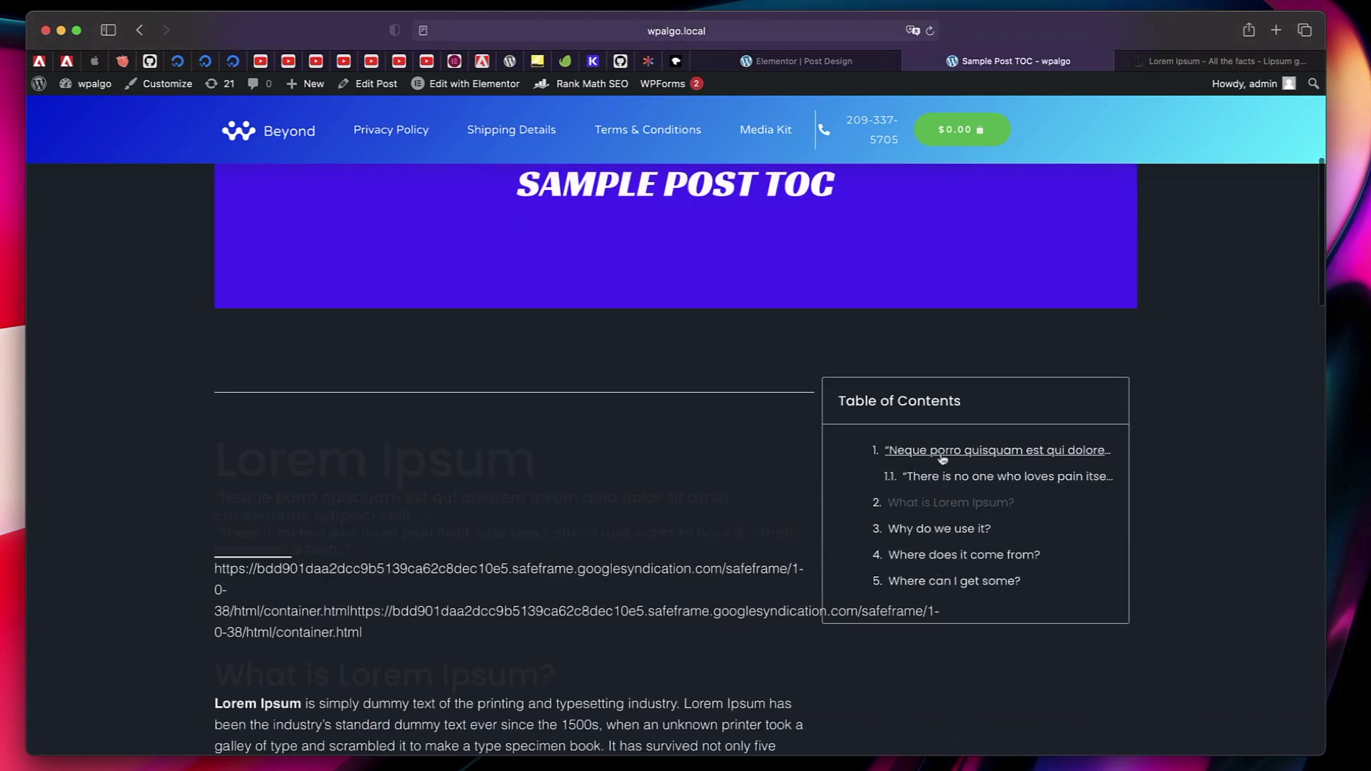
scroll(422, 465, "down", 6)
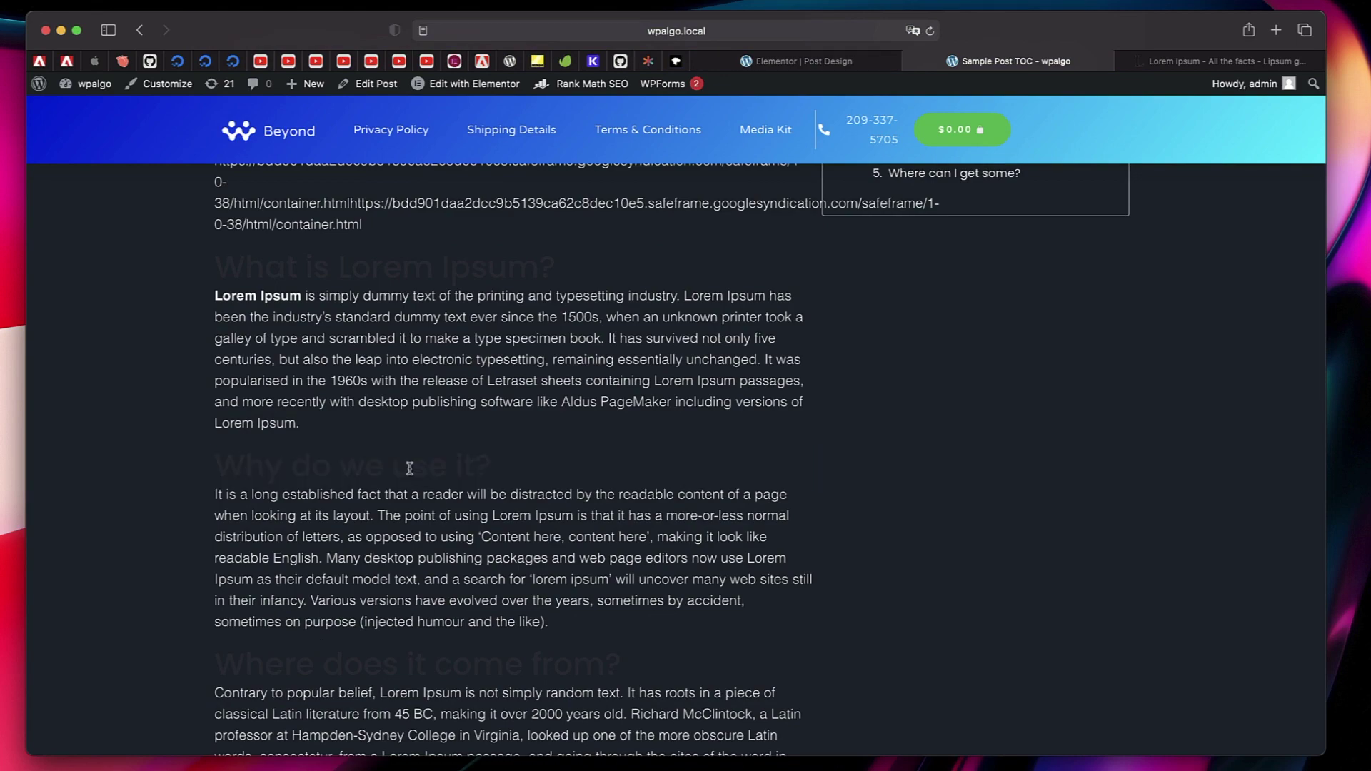
scroll(460, 371, "up", 2)
scroll(461, 371, "up", 7)
scroll(928, 514, "down", 2)
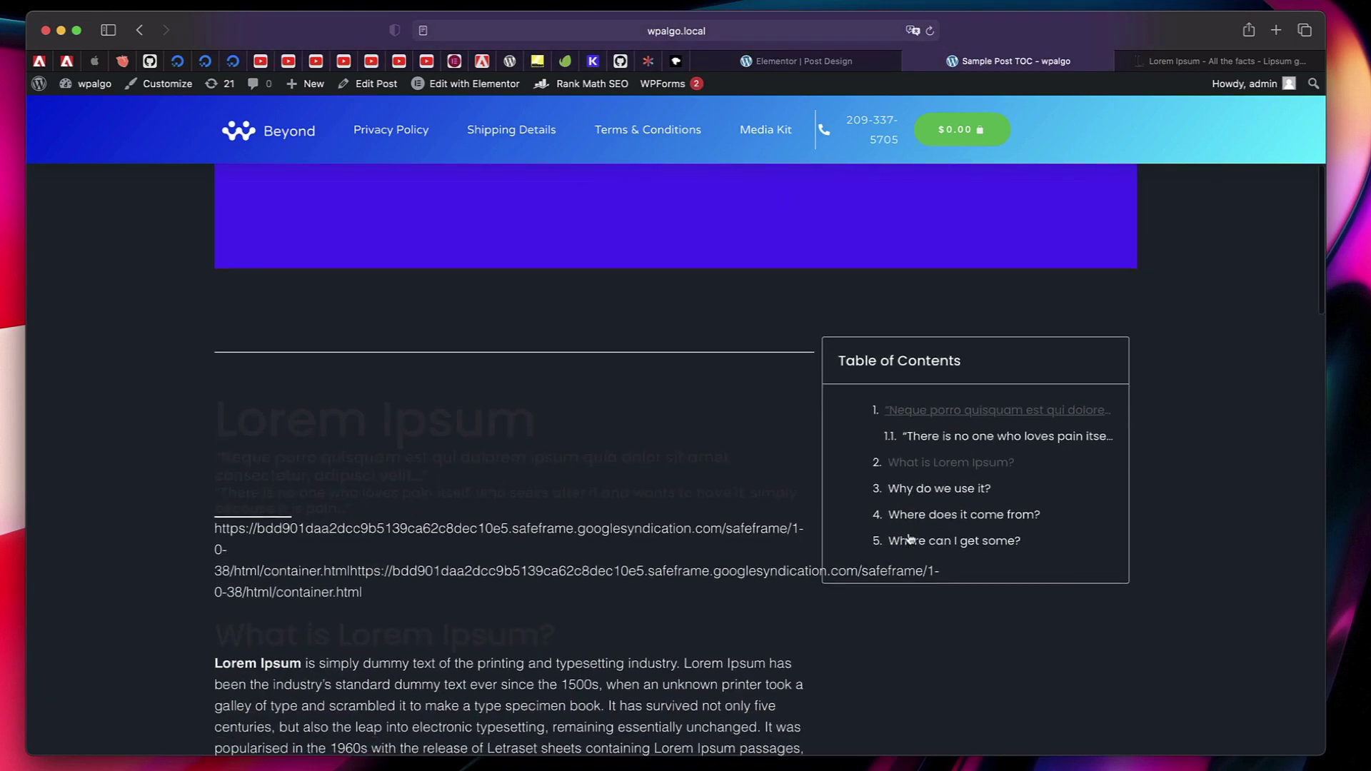
left_click(948, 514)
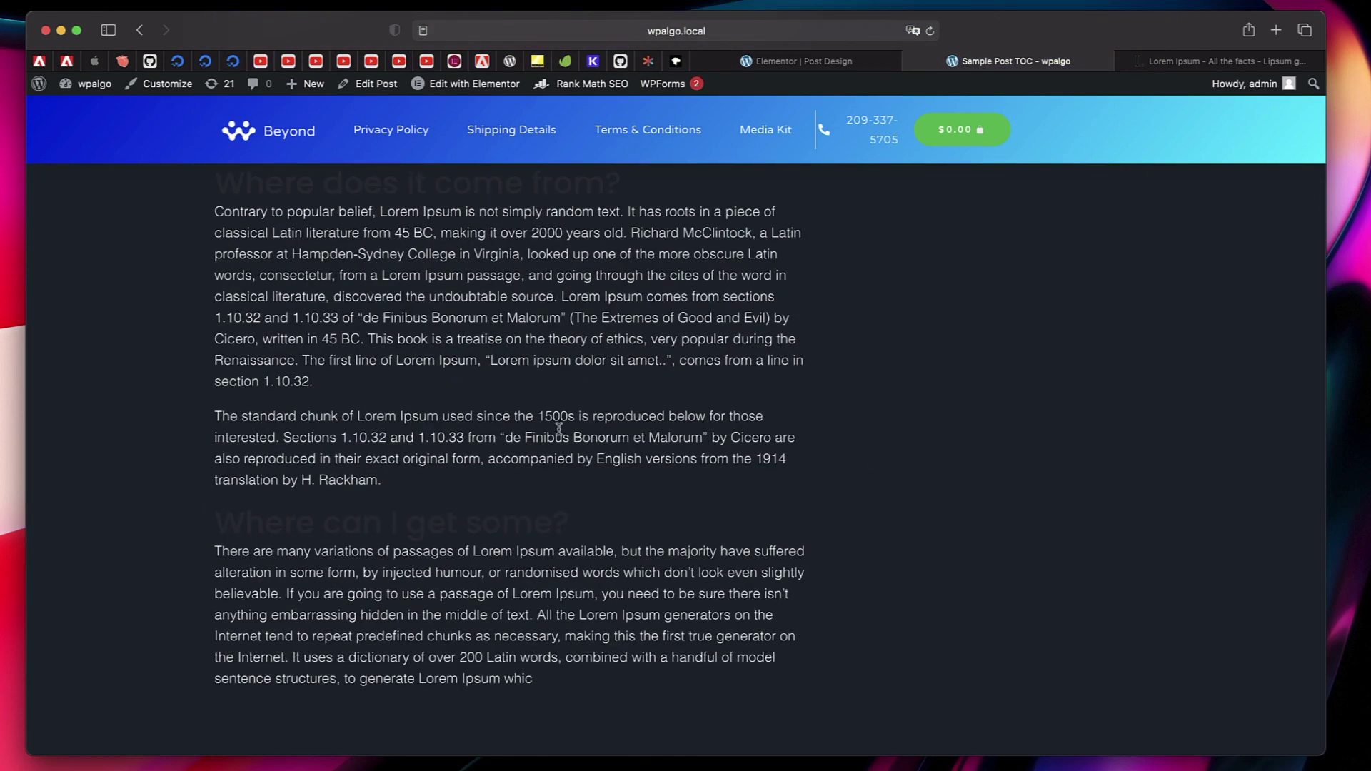
scroll(559, 429, "up", 15)
scroll(560, 433, "down", 4)
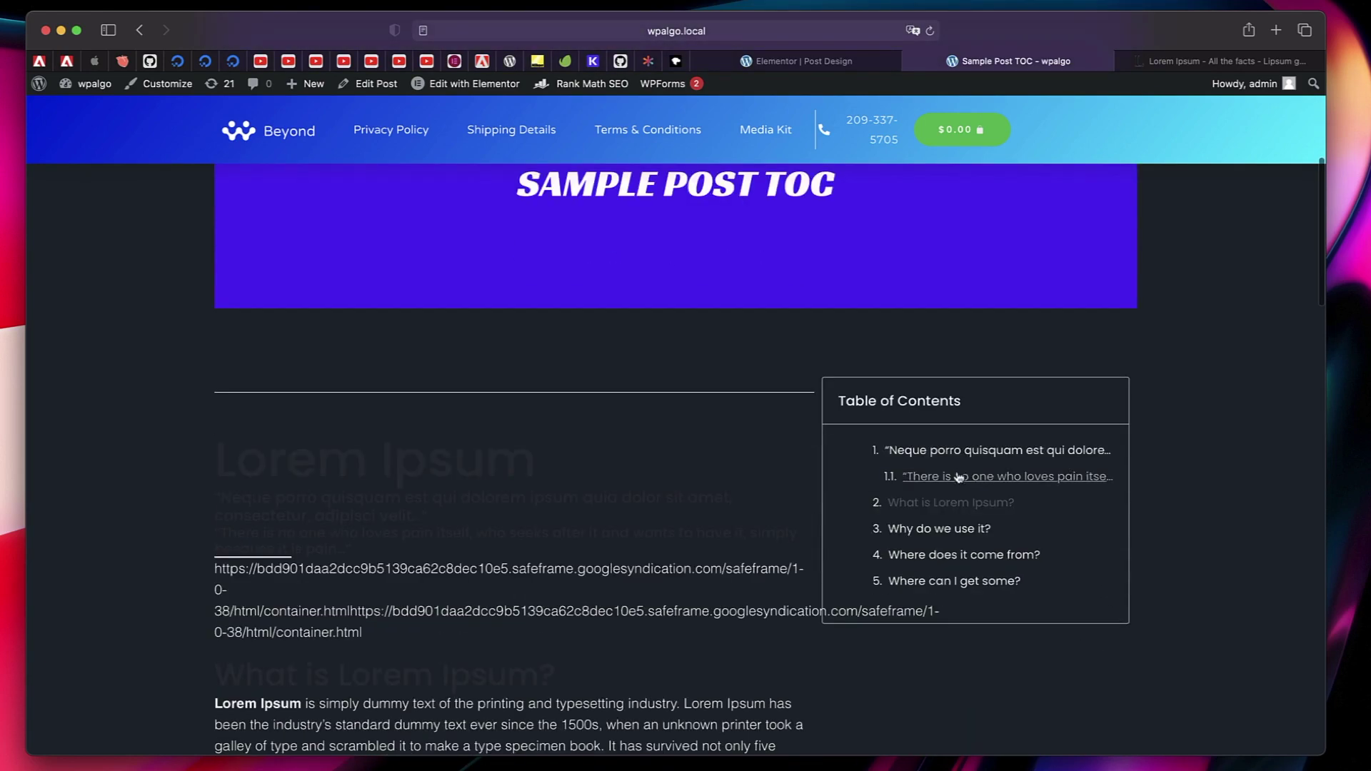
left_click(950, 581)
scroll(951, 581, "up", 20)
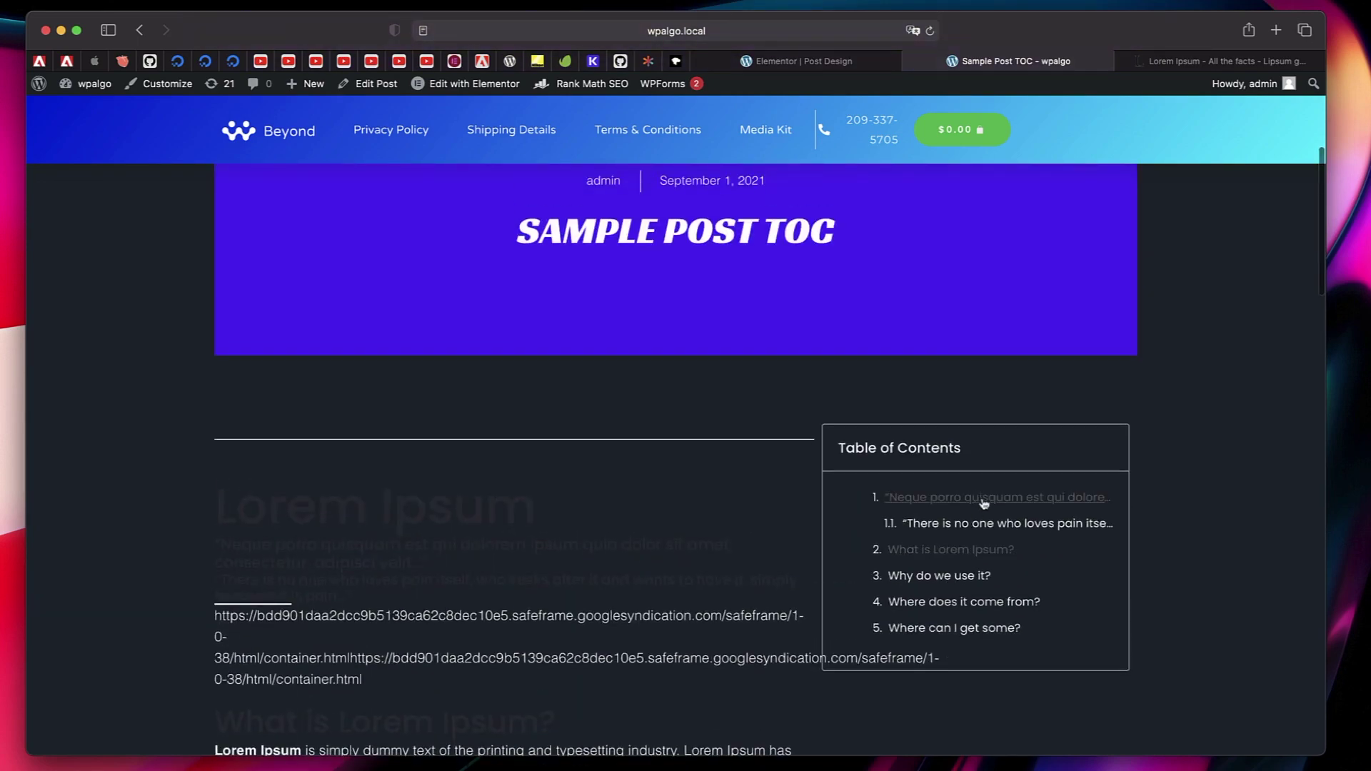
left_click(984, 504)
scroll(1000, 429, "up", 3)
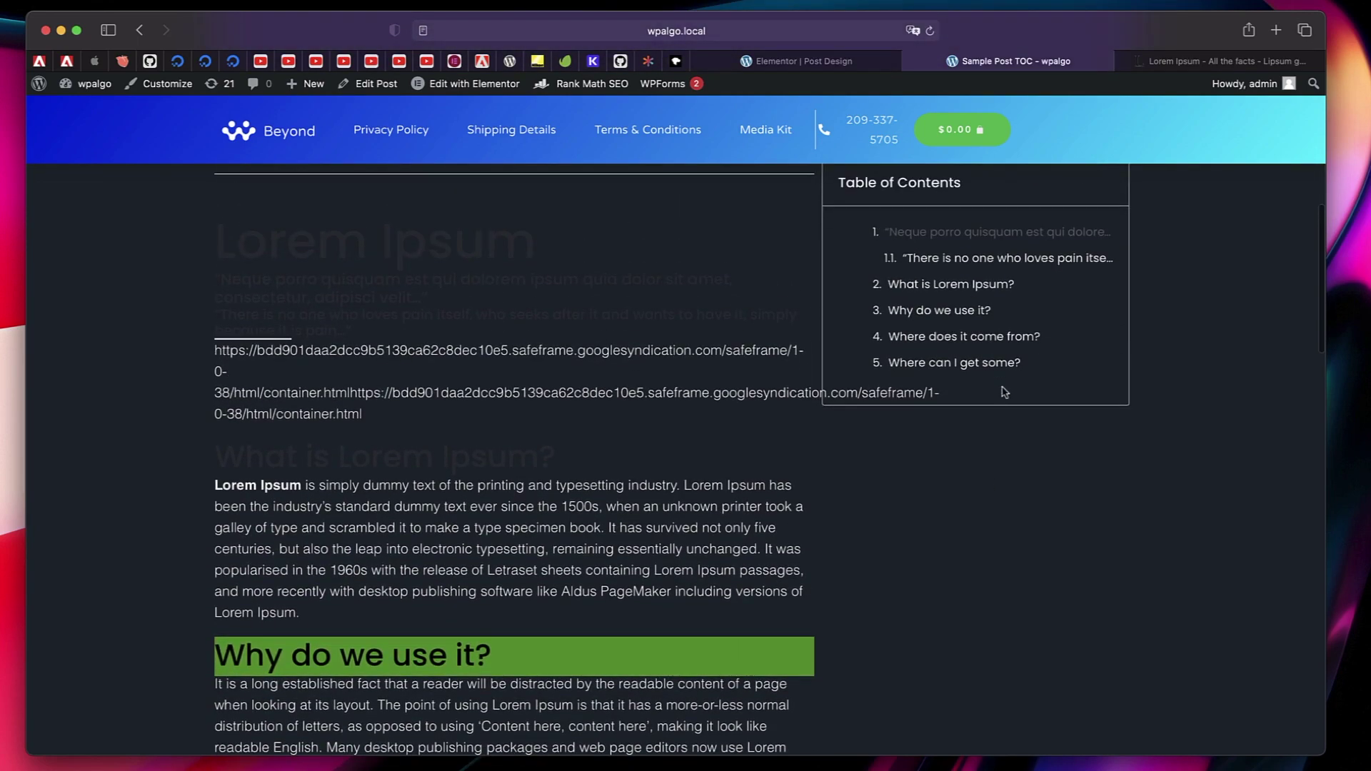
left_click(994, 338)
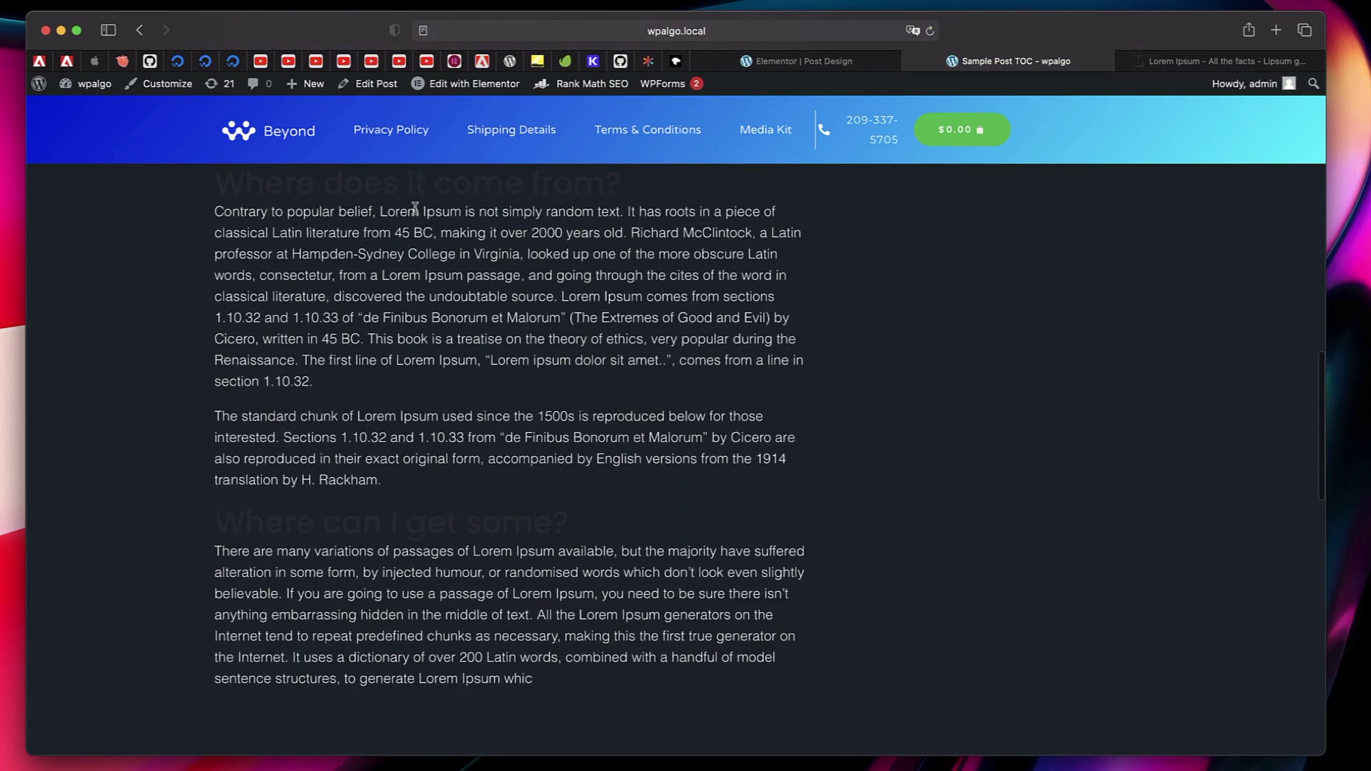
scroll(905, 330, "up", 15)
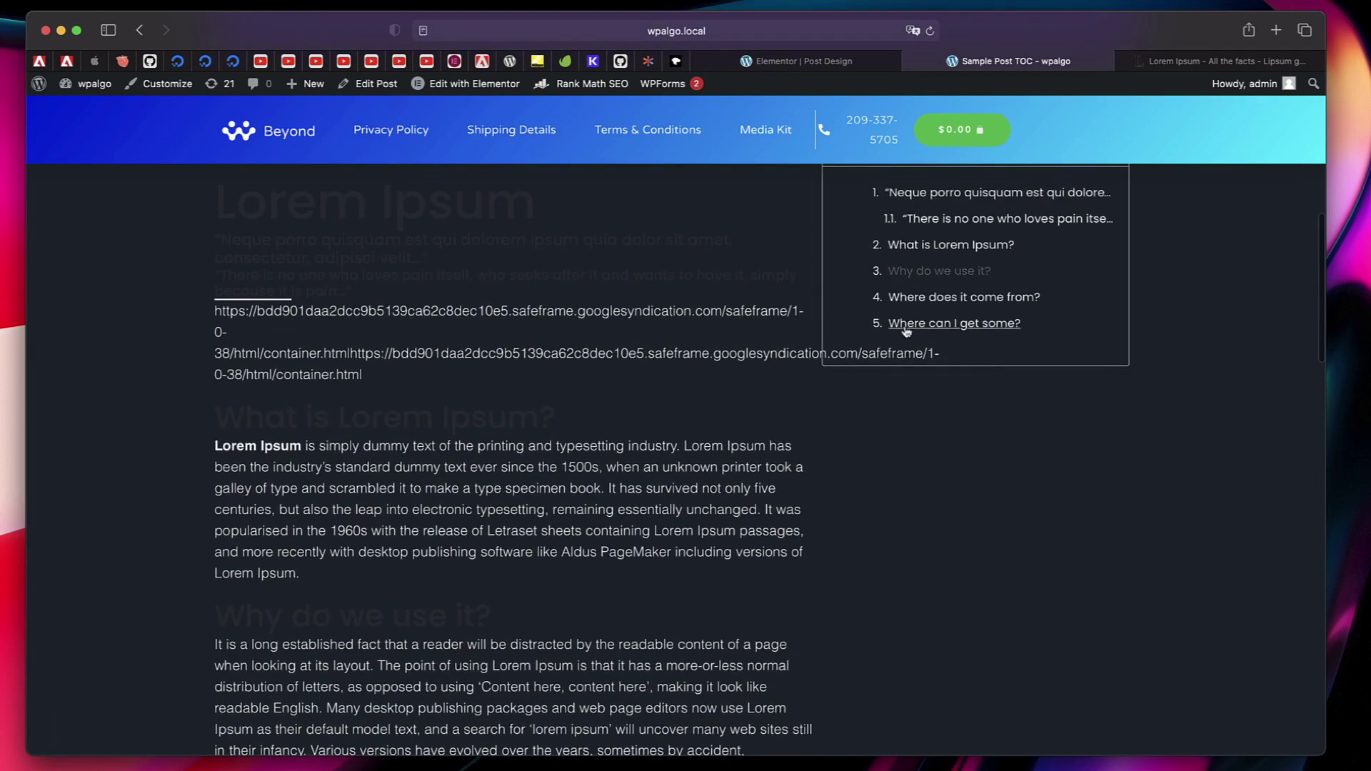
scroll(906, 330, "up", 2)
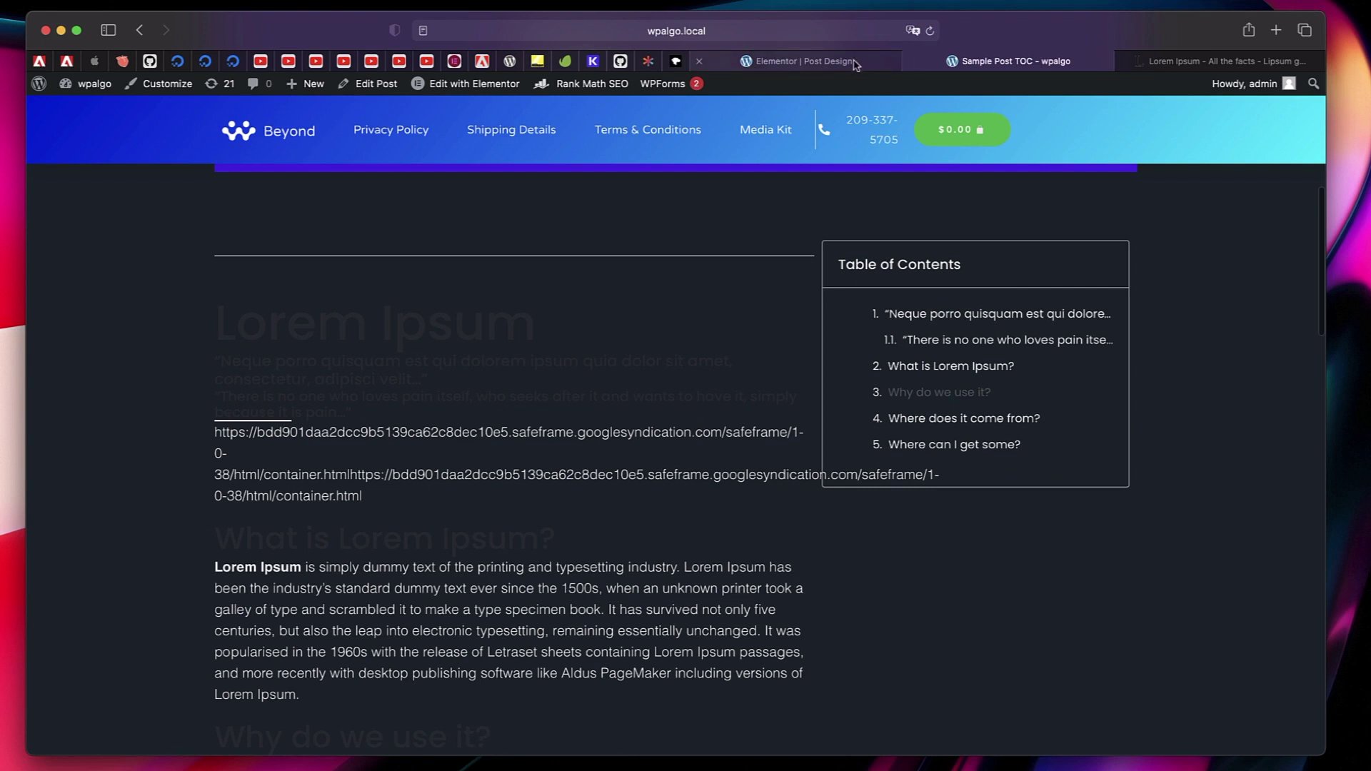
left_click(856, 62)
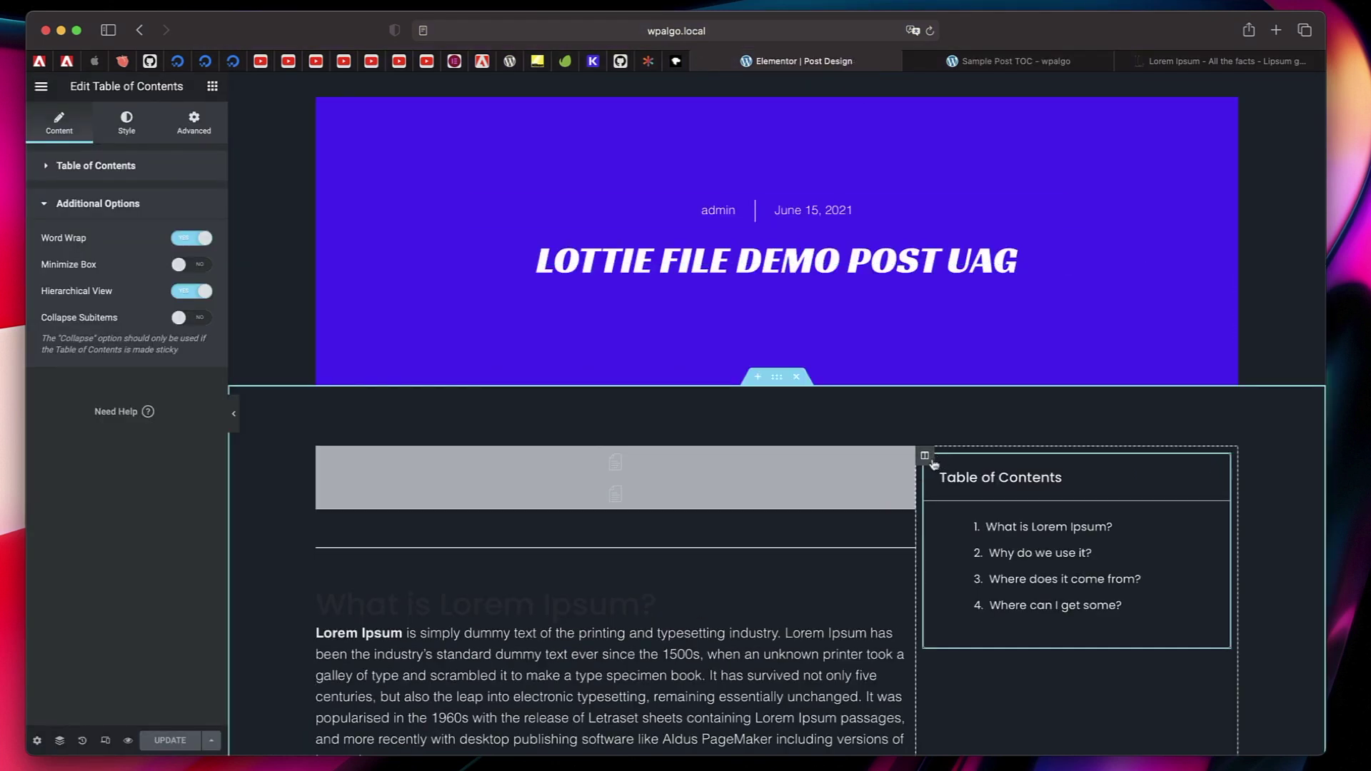
Step: Make the Table of Contents sticky at Top with Stay In Column on, and update the template
mouse_move(1218, 469)
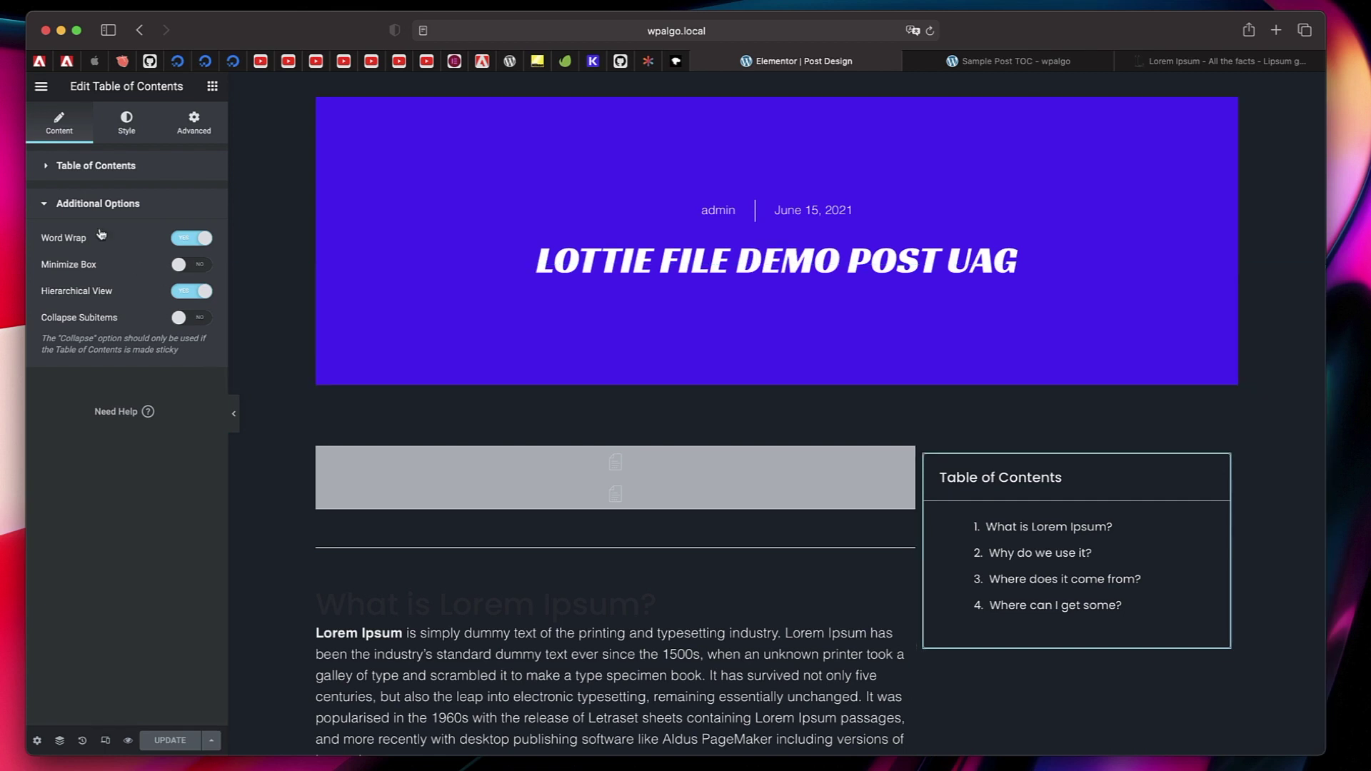
left_click(191, 129)
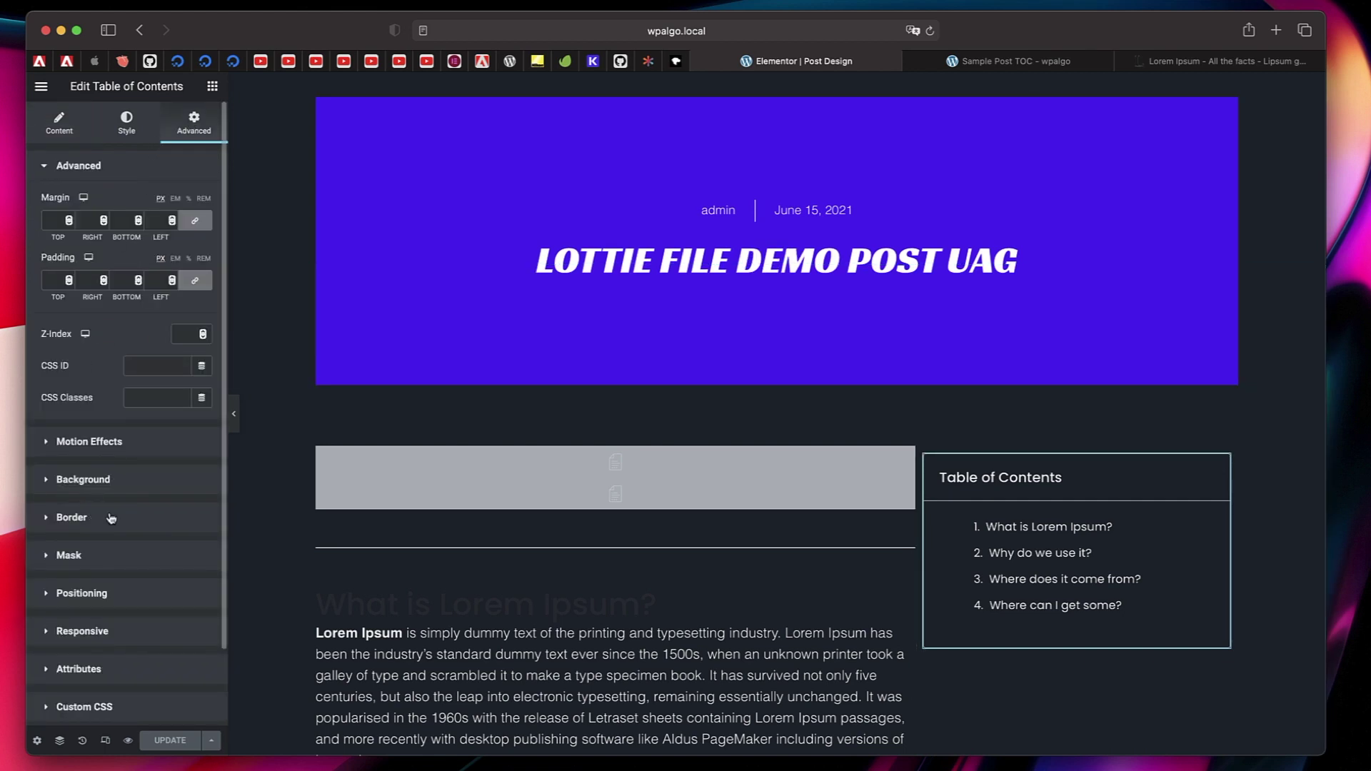
left_click(114, 442)
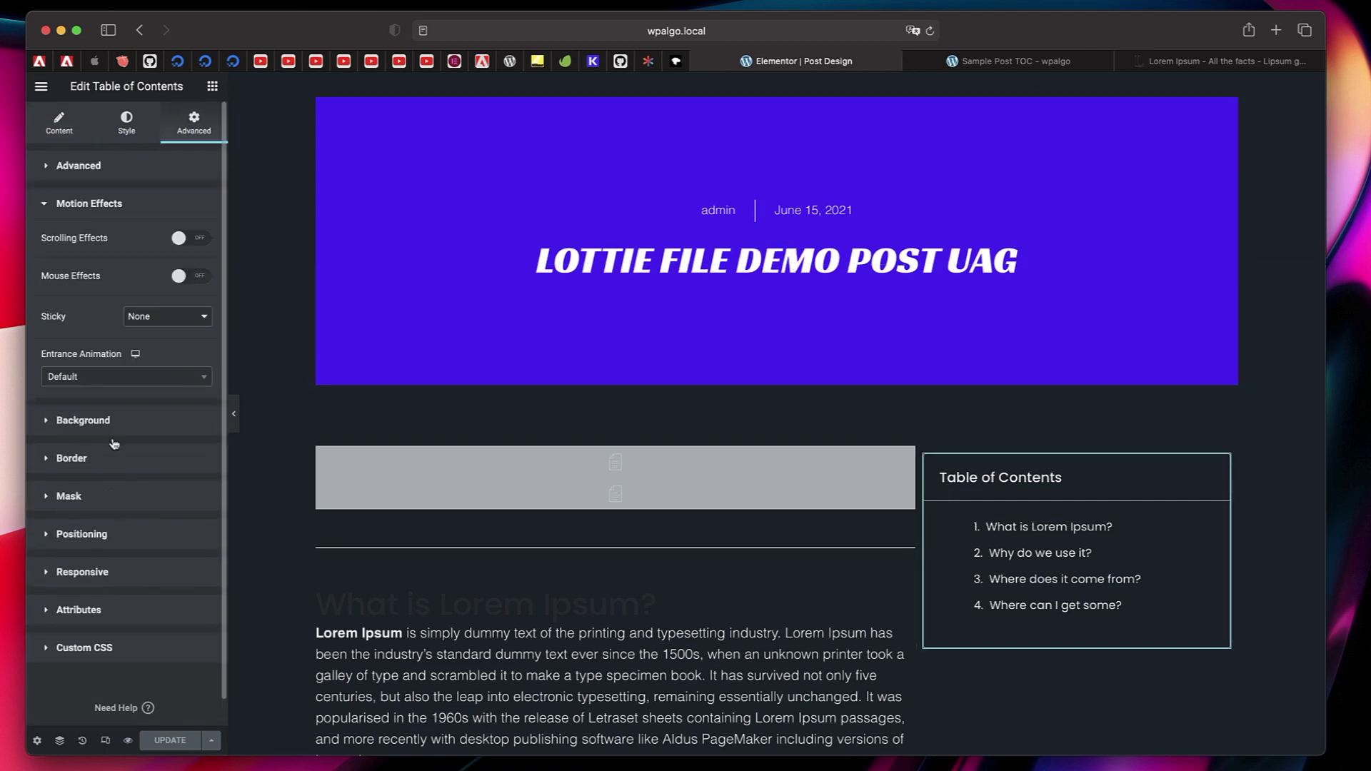
left_click(143, 317)
left_click(149, 330)
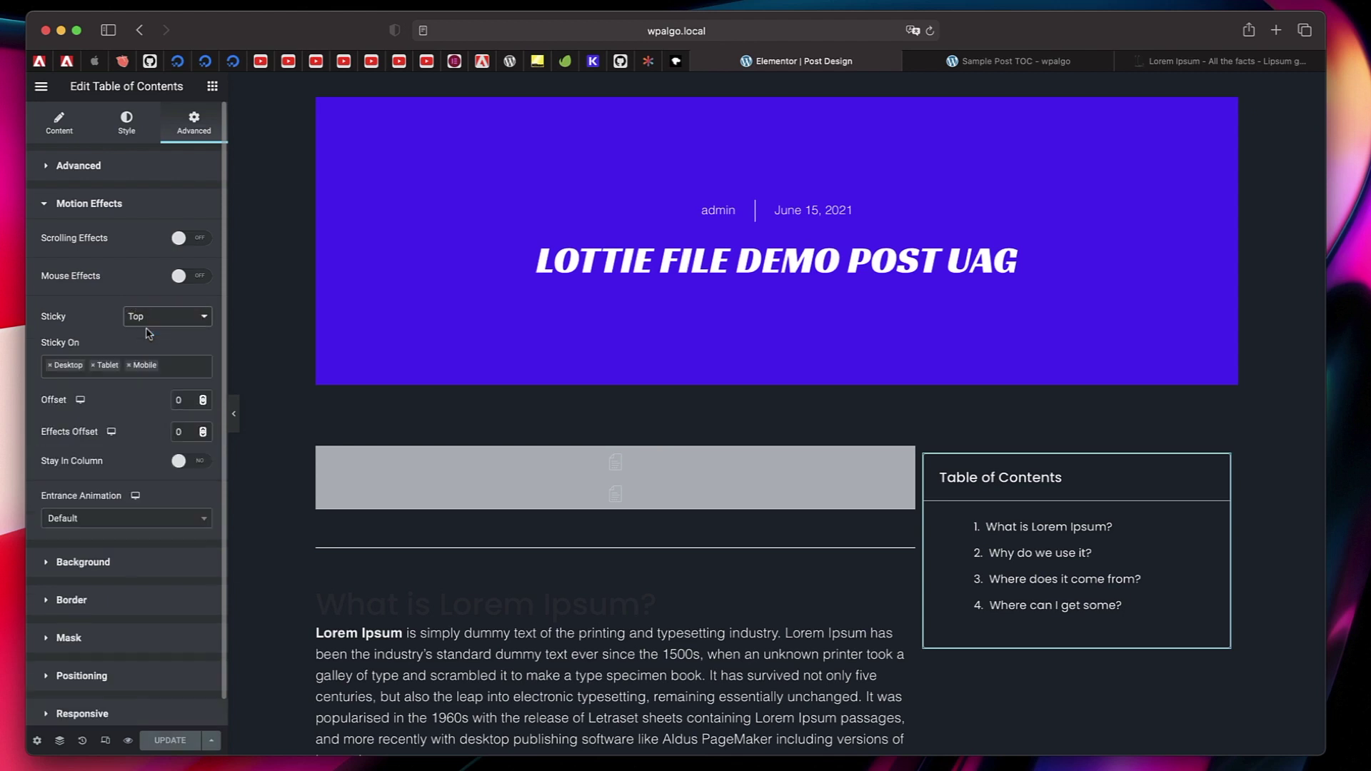
left_click(191, 463)
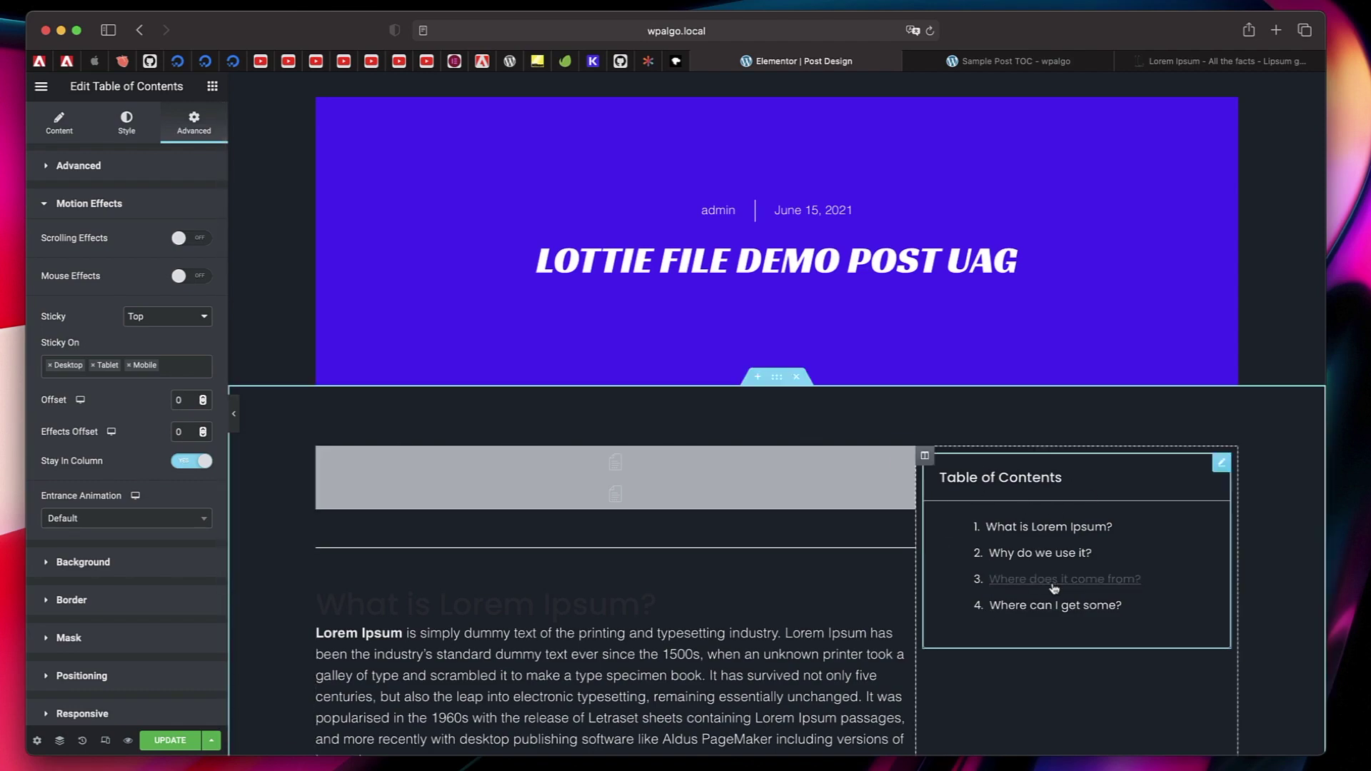
scroll(1053, 586, "down", 15)
scroll(1054, 587, "down", 3)
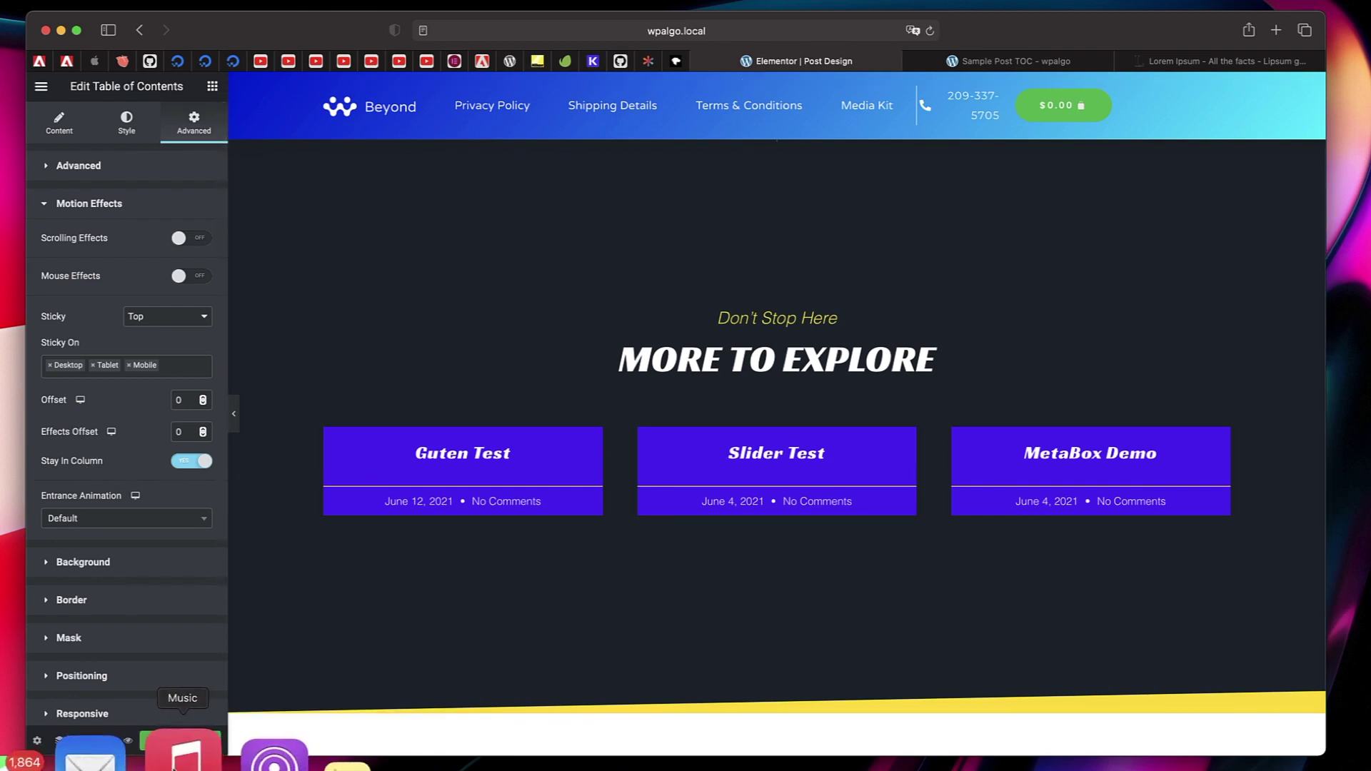
left_click(170, 740)
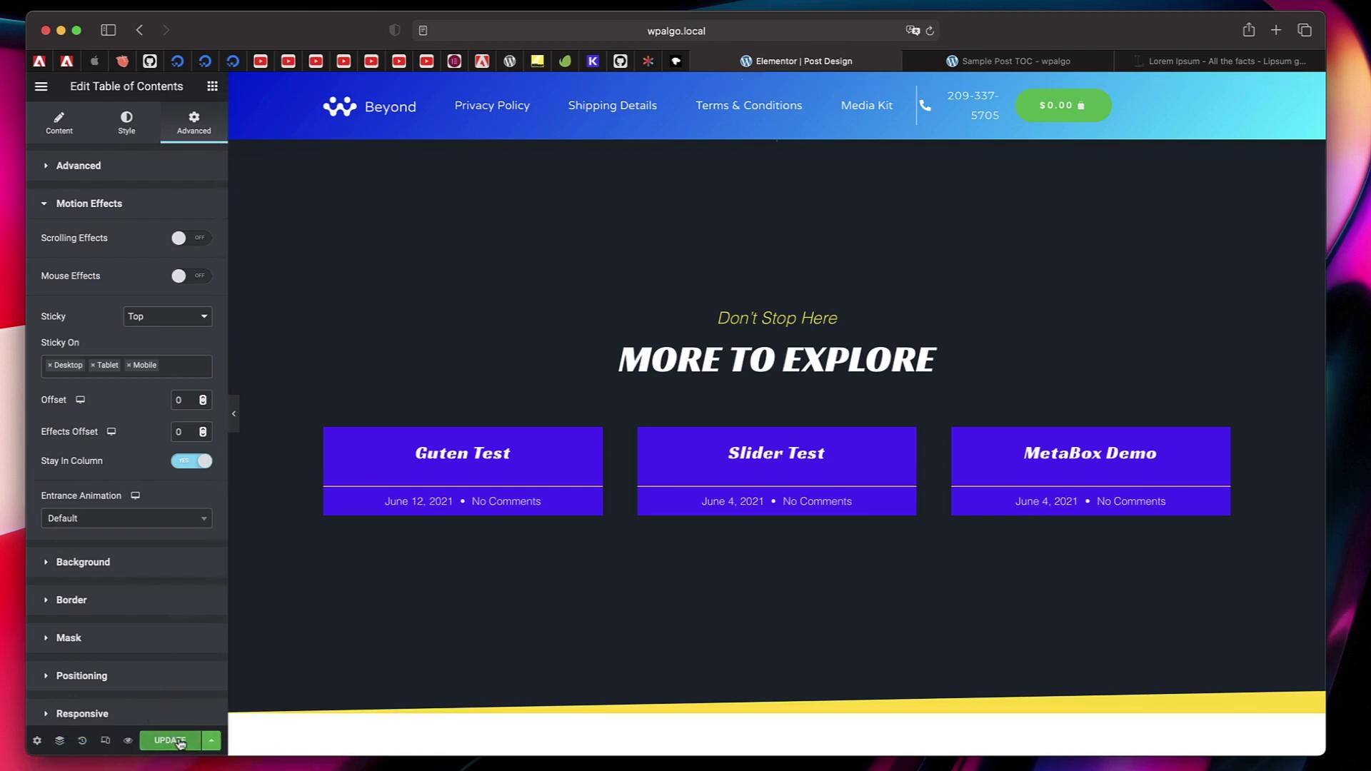
left_click(1018, 60)
Step: Reload the sample post and scroll to confirm the Table of Contents stays pinned at top
left_click(931, 32)
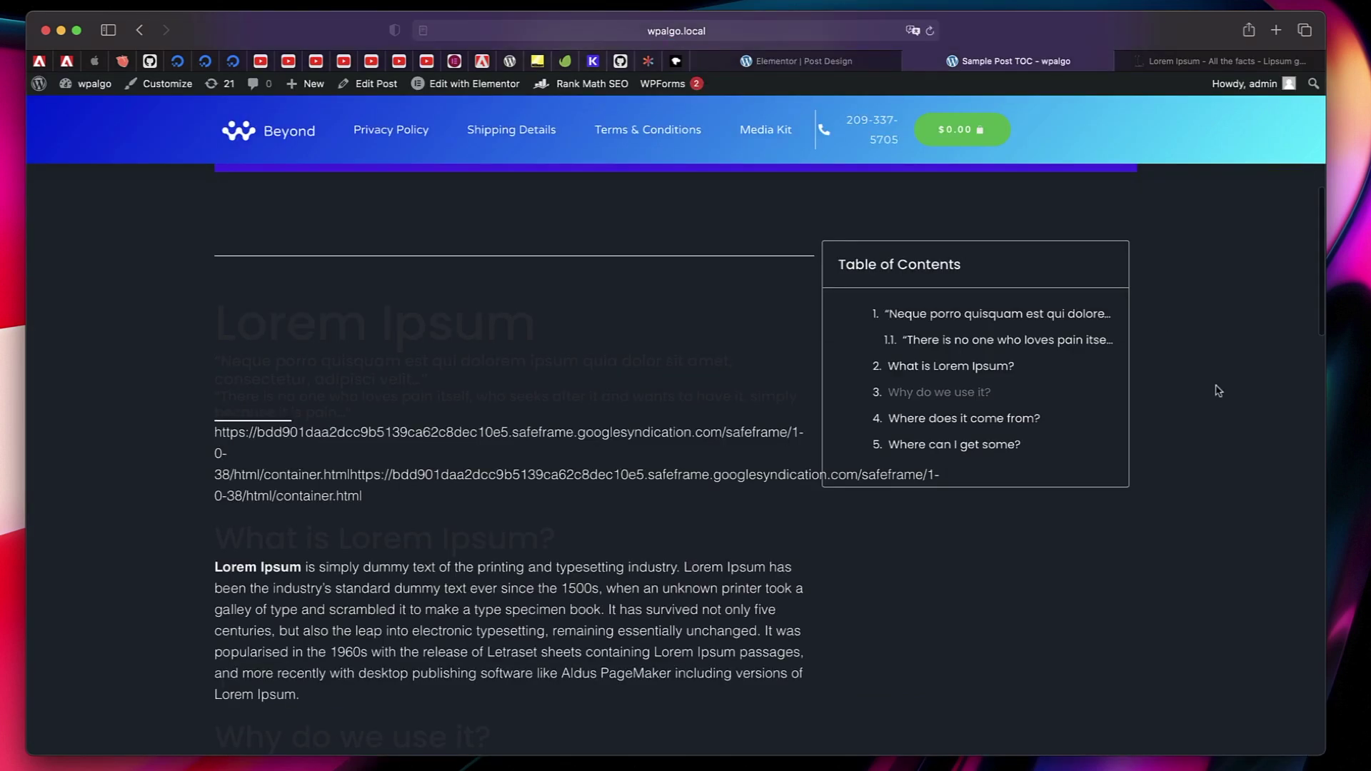
scroll(606, 462, "down", 5)
scroll(607, 462, "up", 8)
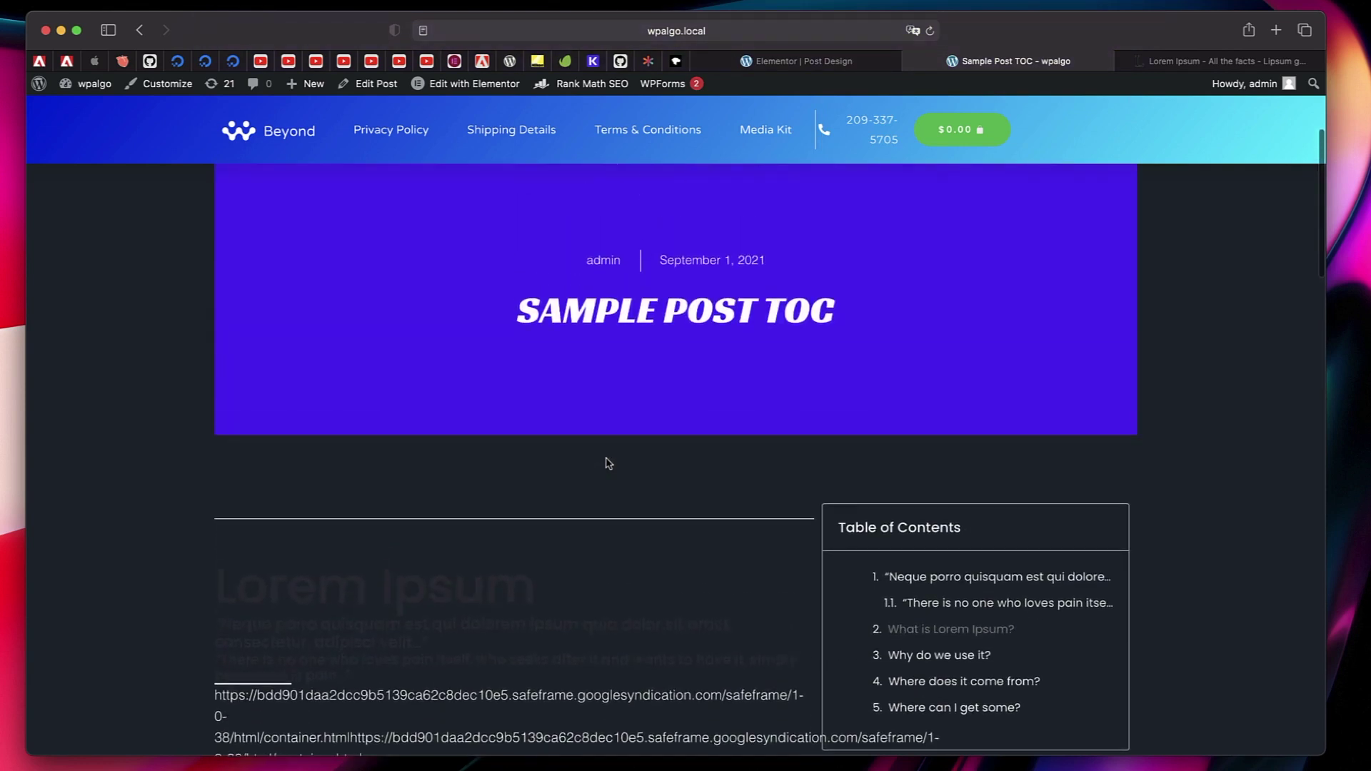
scroll(607, 463, "down", 5)
scroll(607, 462, "down", 4)
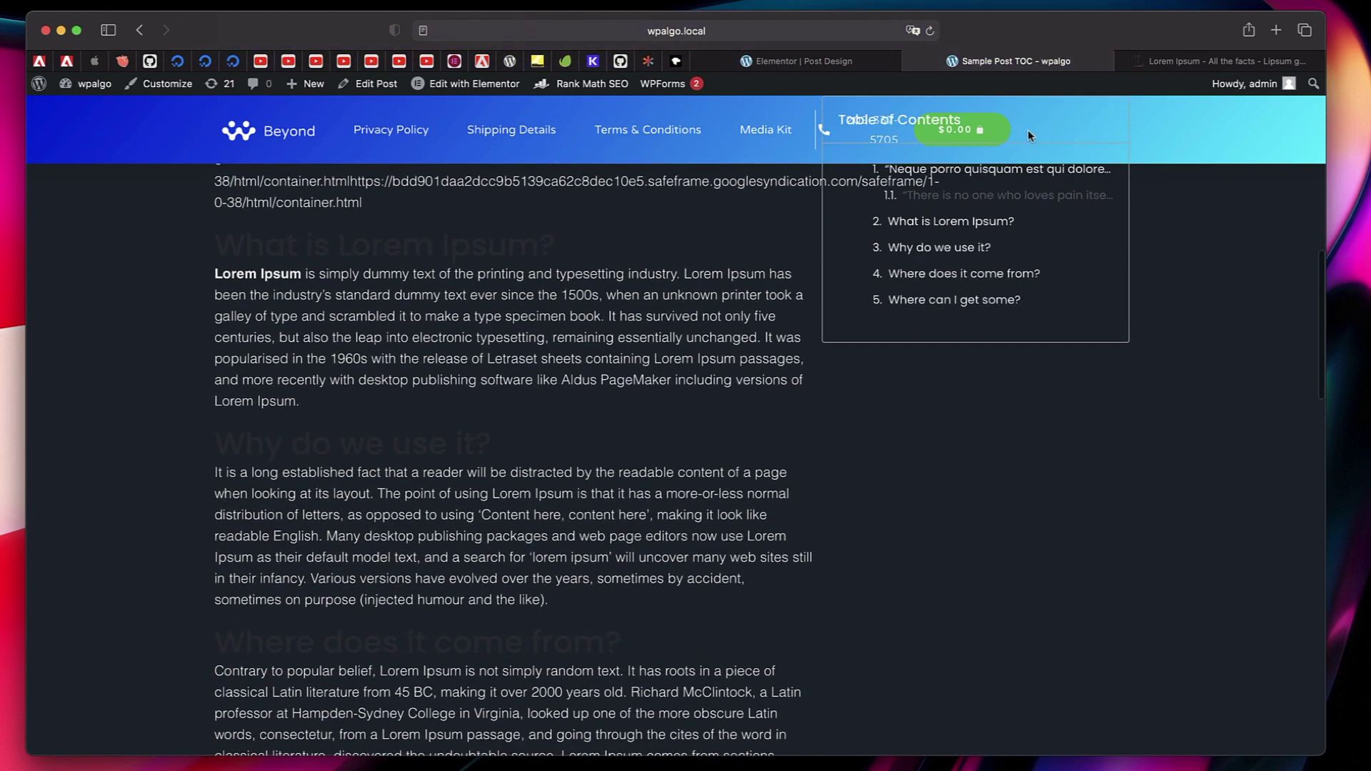
left_click(799, 61)
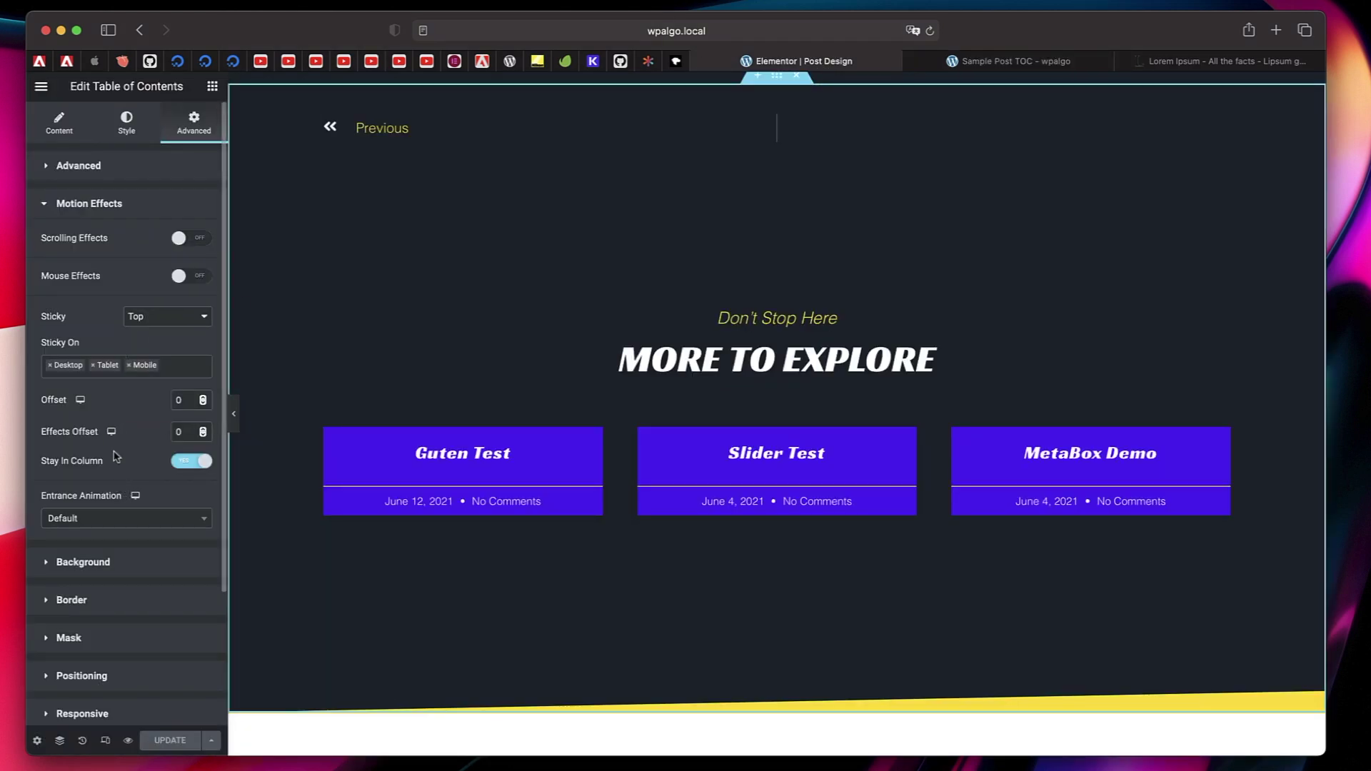
Step: Set the Table of Contents sticky Offset to 100 and update the template
left_click(183, 431)
type("00")
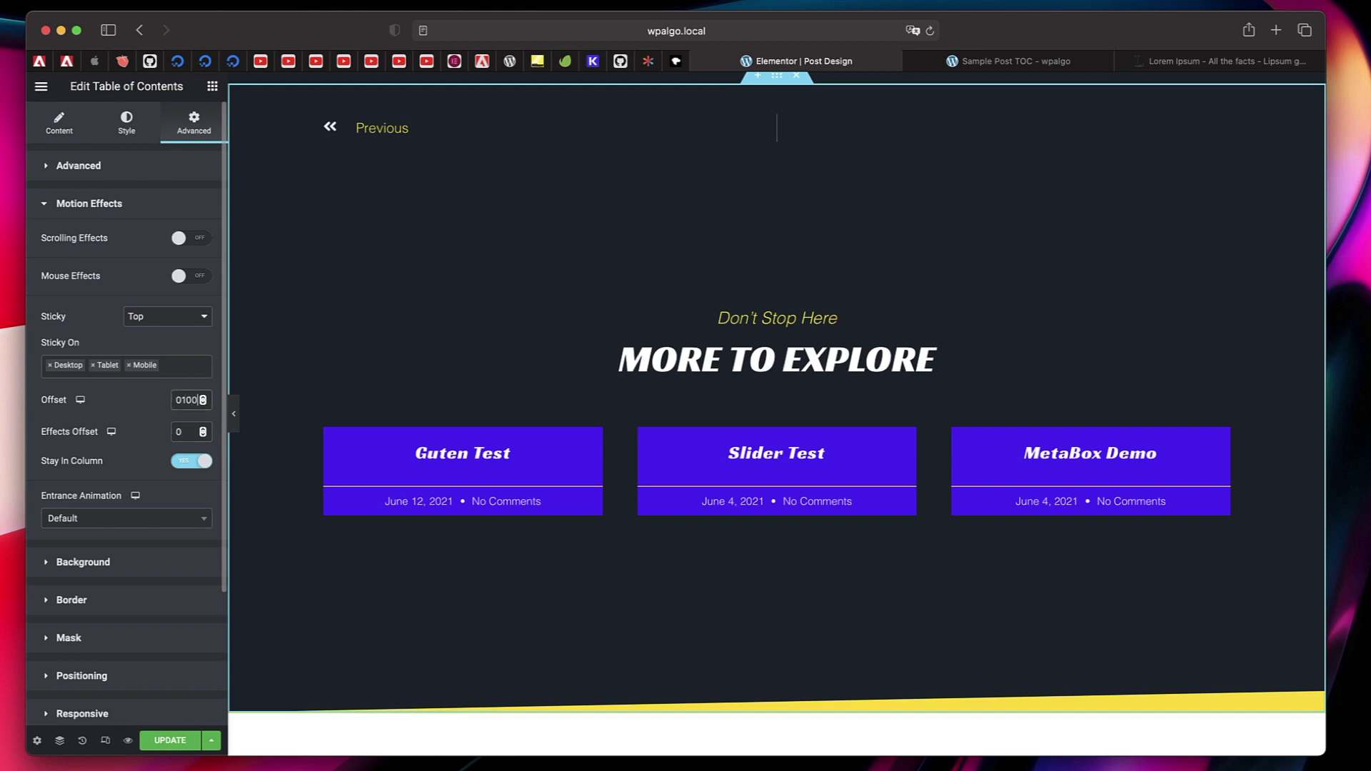
left_click(169, 740)
Step: Reload the live sample post and scroll to check the 100 px offset
left_click(1018, 61)
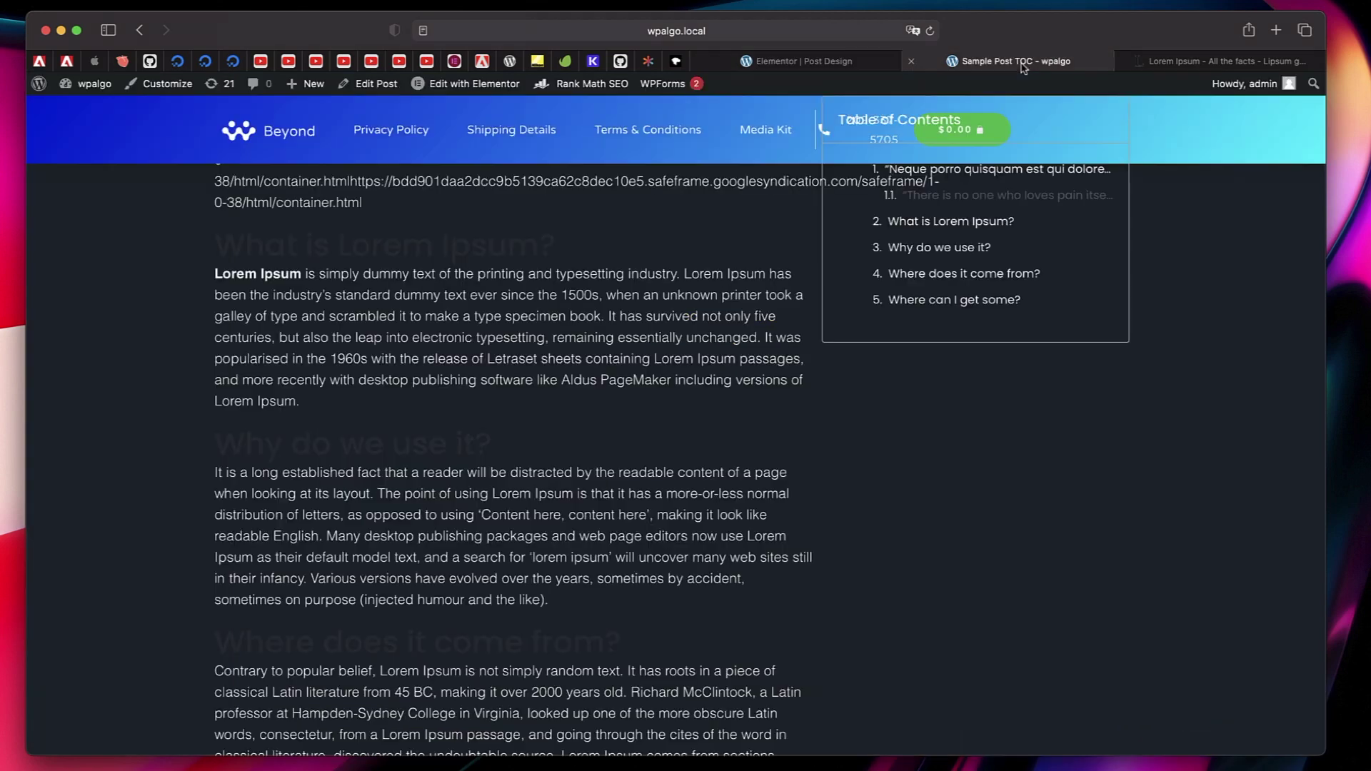
left_click(931, 31)
scroll(532, 530, "down", 9)
key("ctrl+shift+Tab")
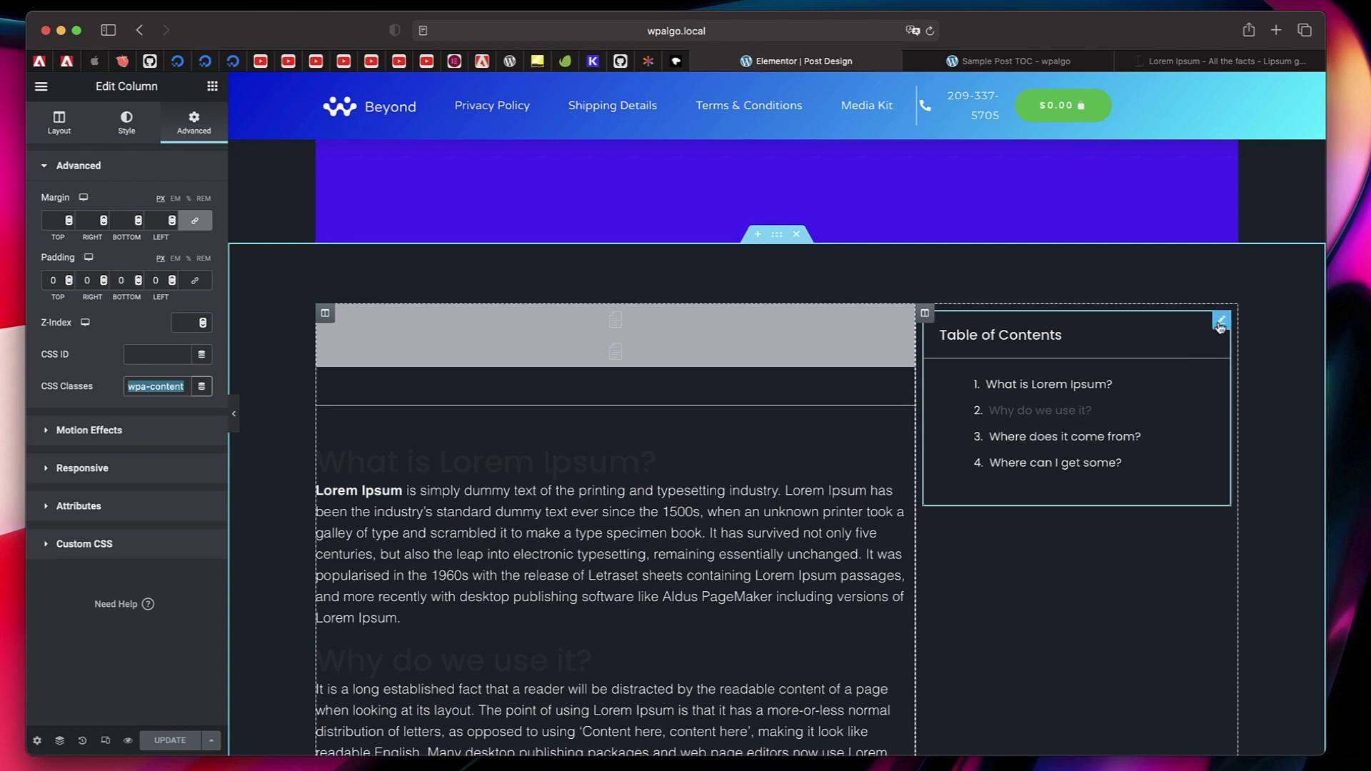
Step: Remove and re-add H3 so the TOC anchors stay H2 through H6
left_click(1220, 324)
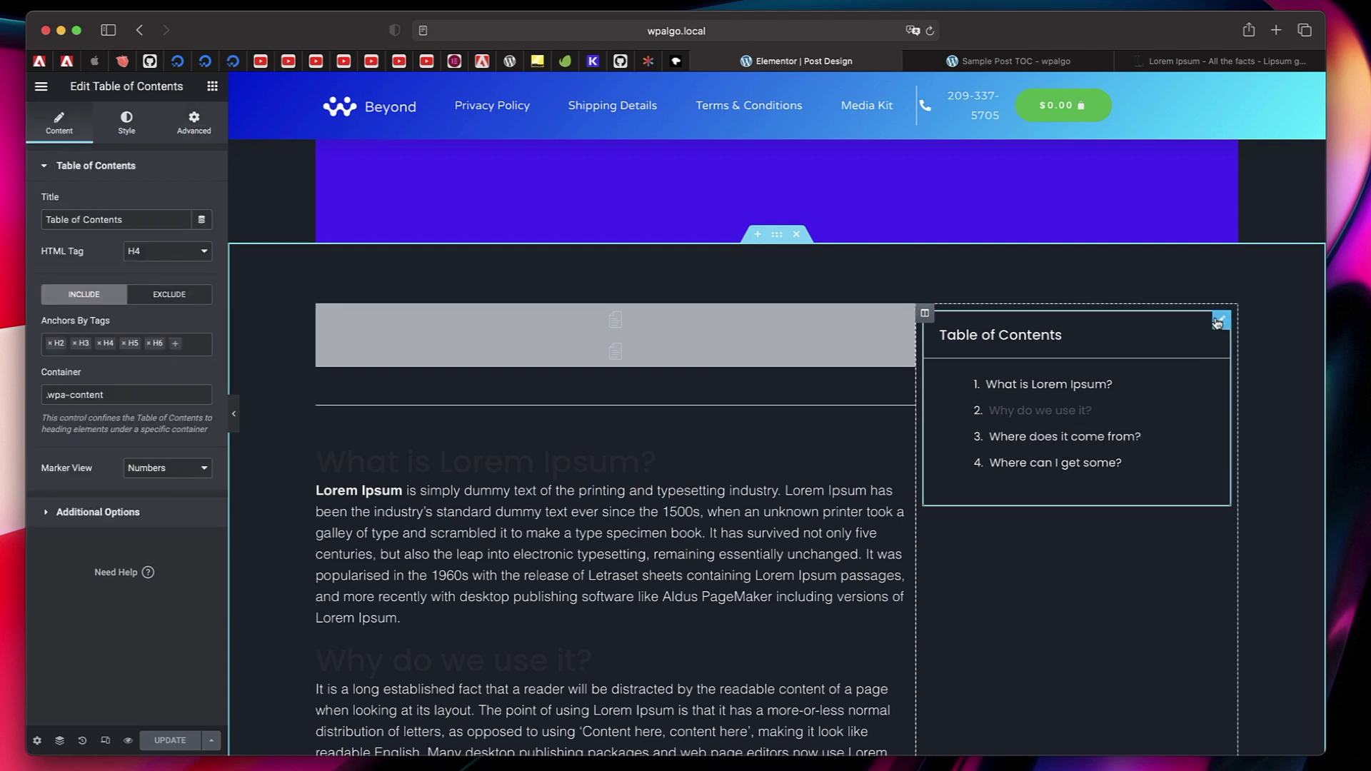
left_click(76, 344)
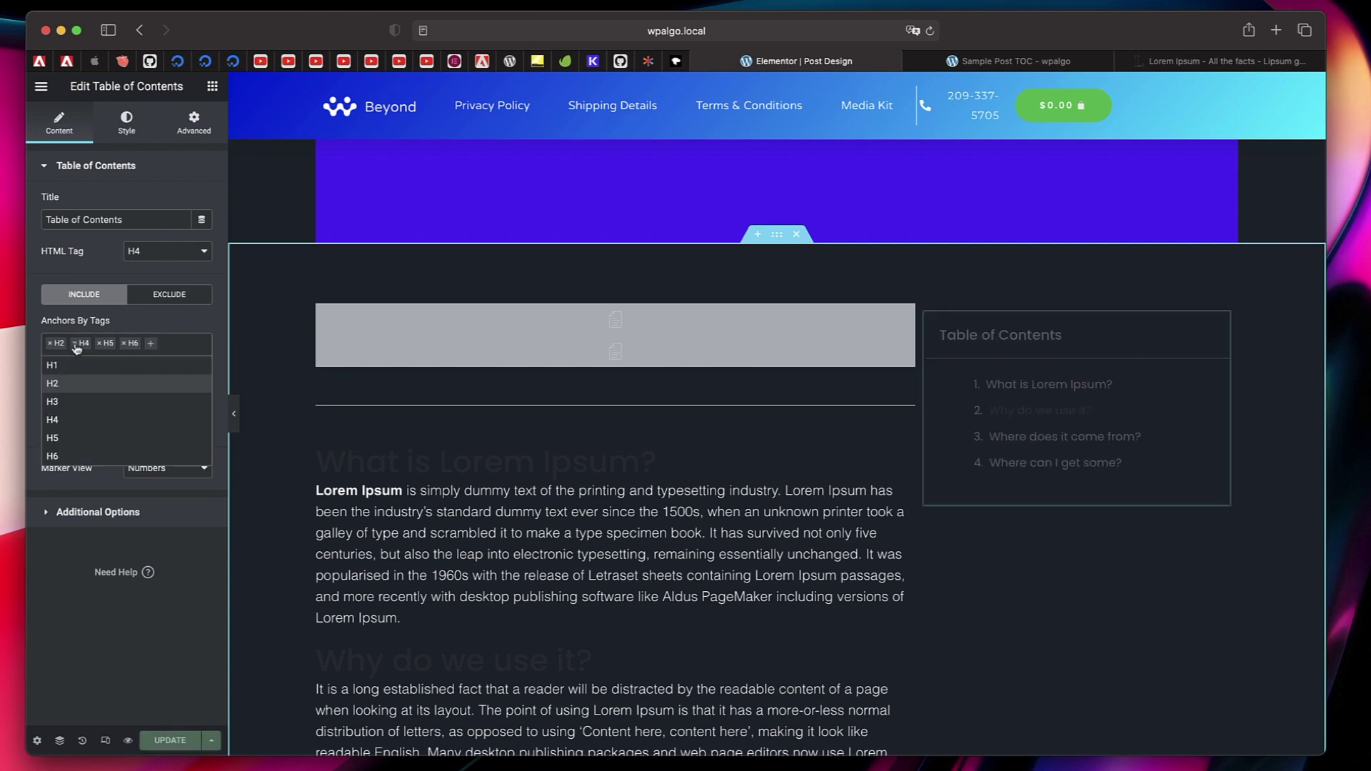
left_click(182, 349)
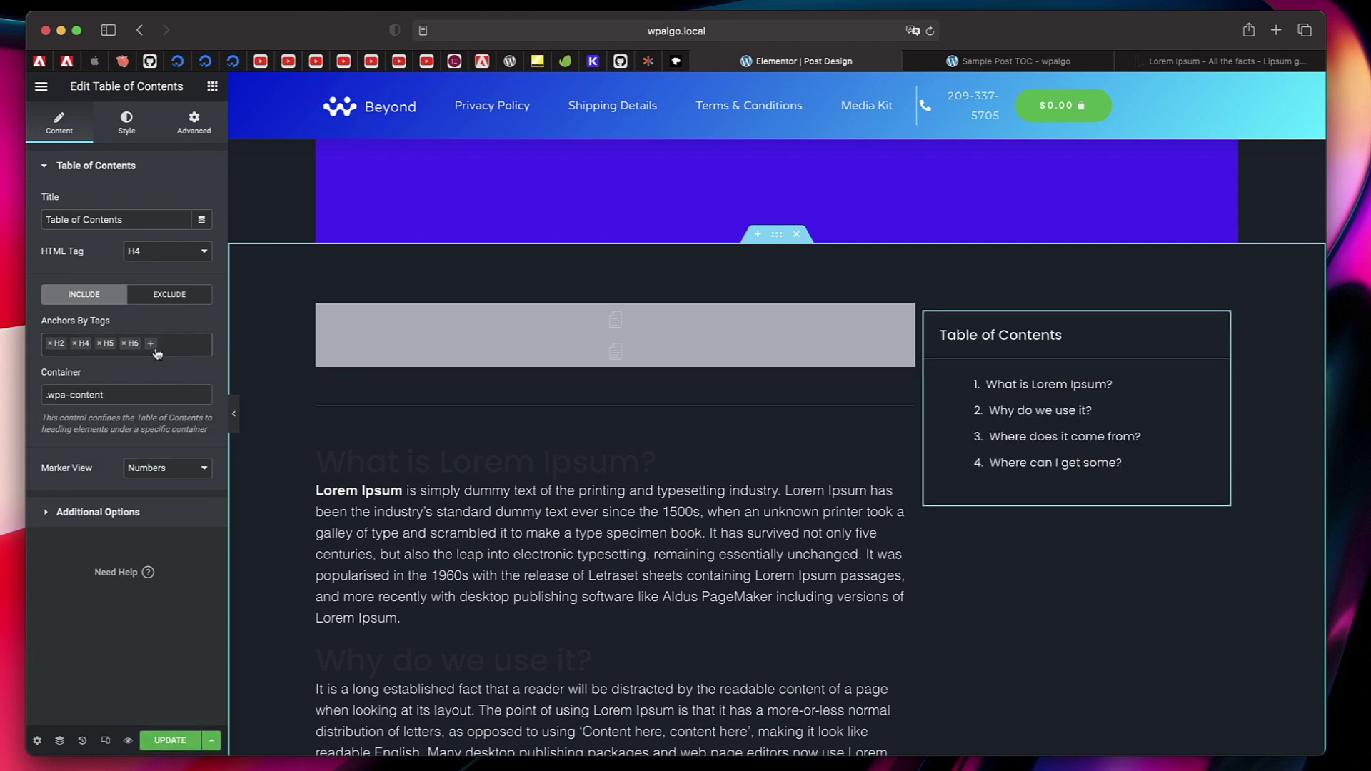
left_click(152, 346)
left_click(76, 402)
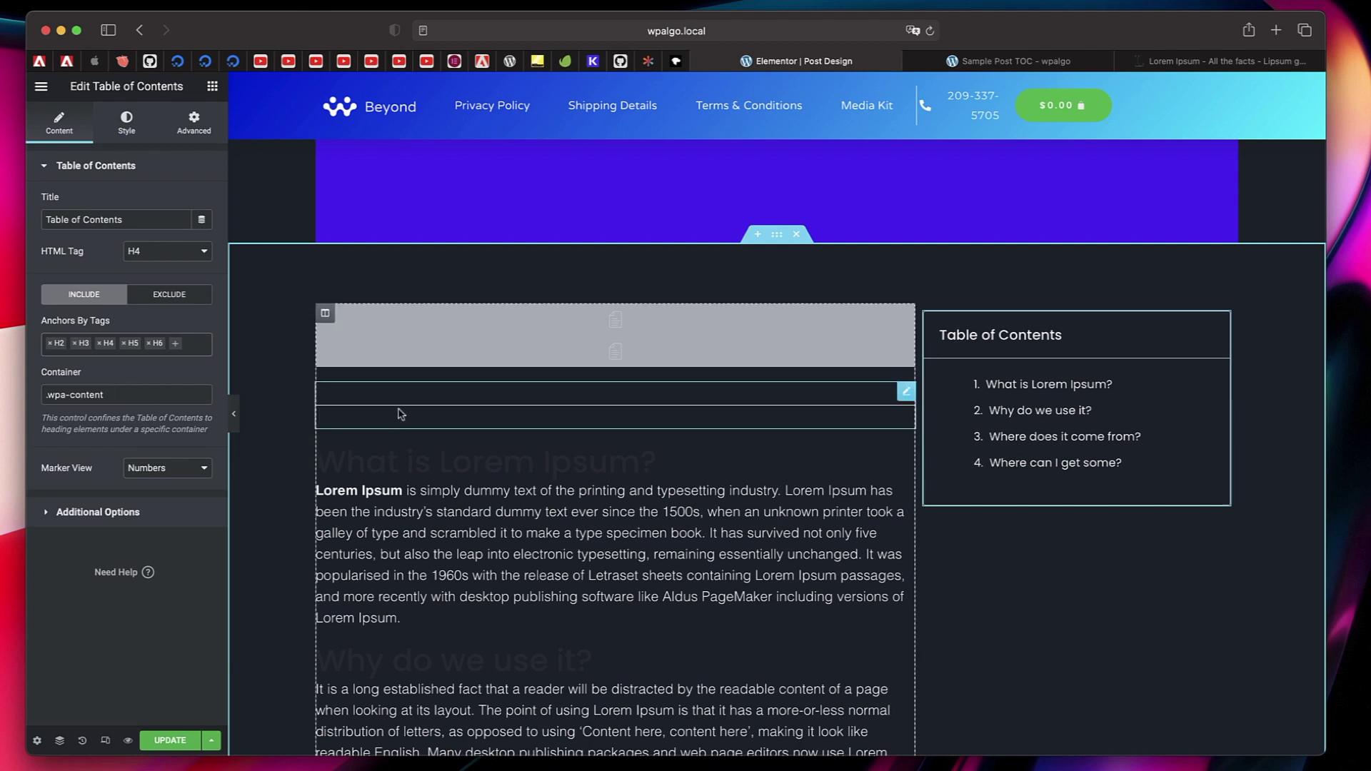
Step: Select the post content column and check its wpa-content CSS class under Advanced
left_click(328, 319)
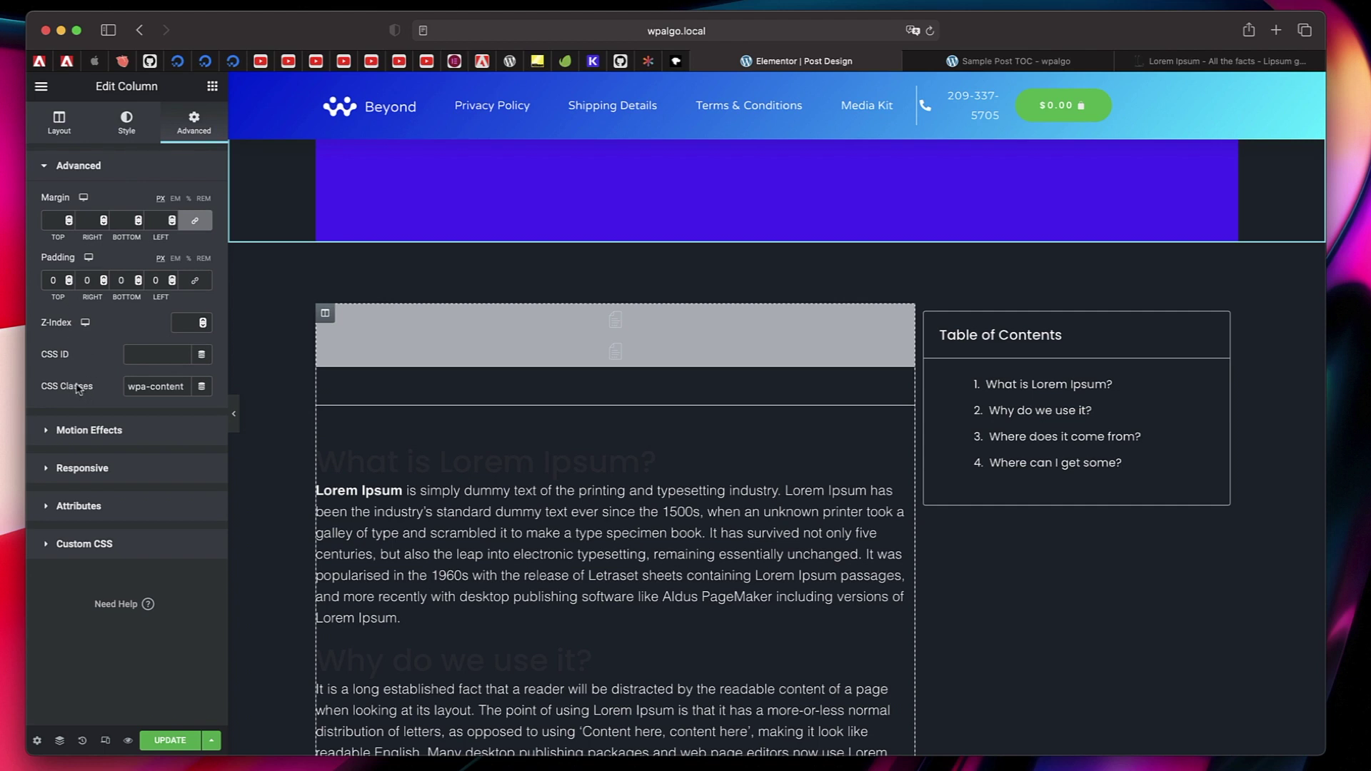
double_click(147, 386)
left_click(147, 386)
double_click(147, 386)
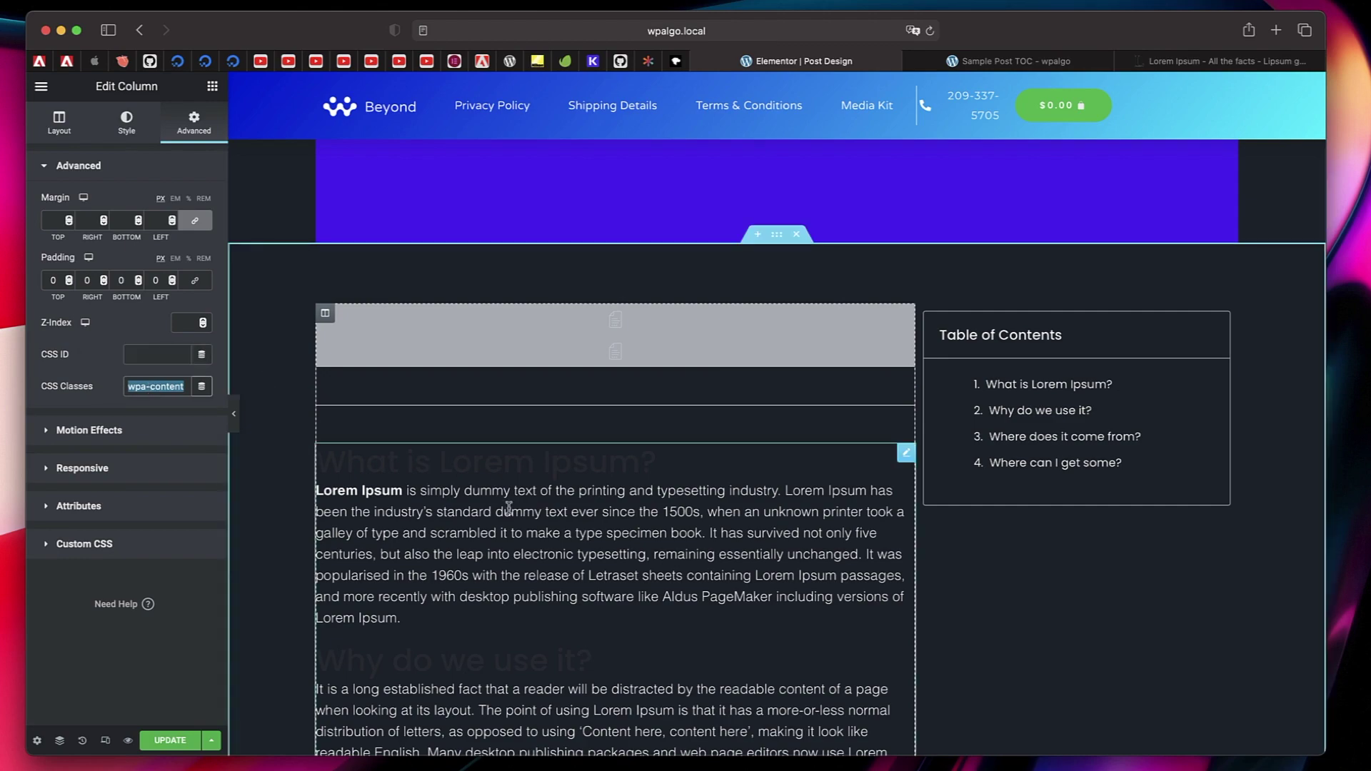
scroll(509, 506, "down", 5)
scroll(509, 507, "down", 10)
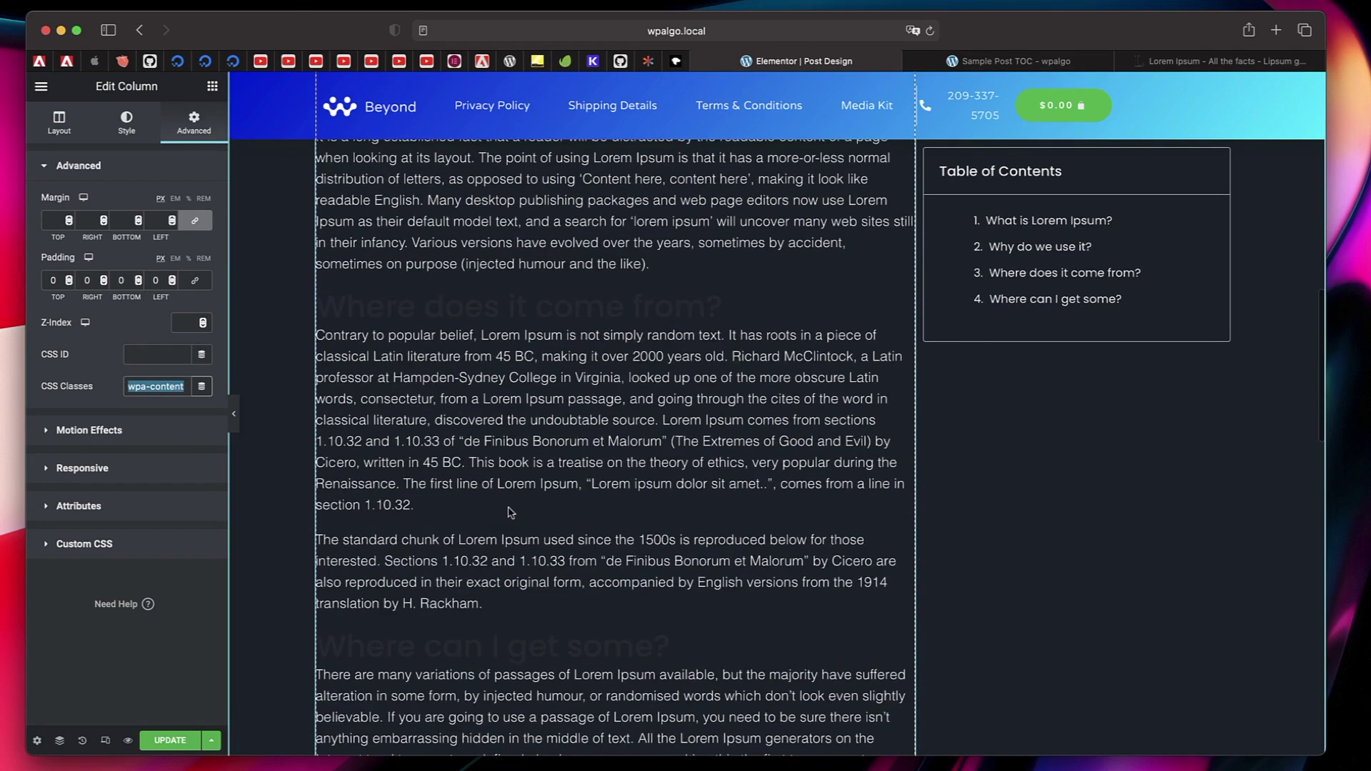
scroll(508, 507, "up", 8)
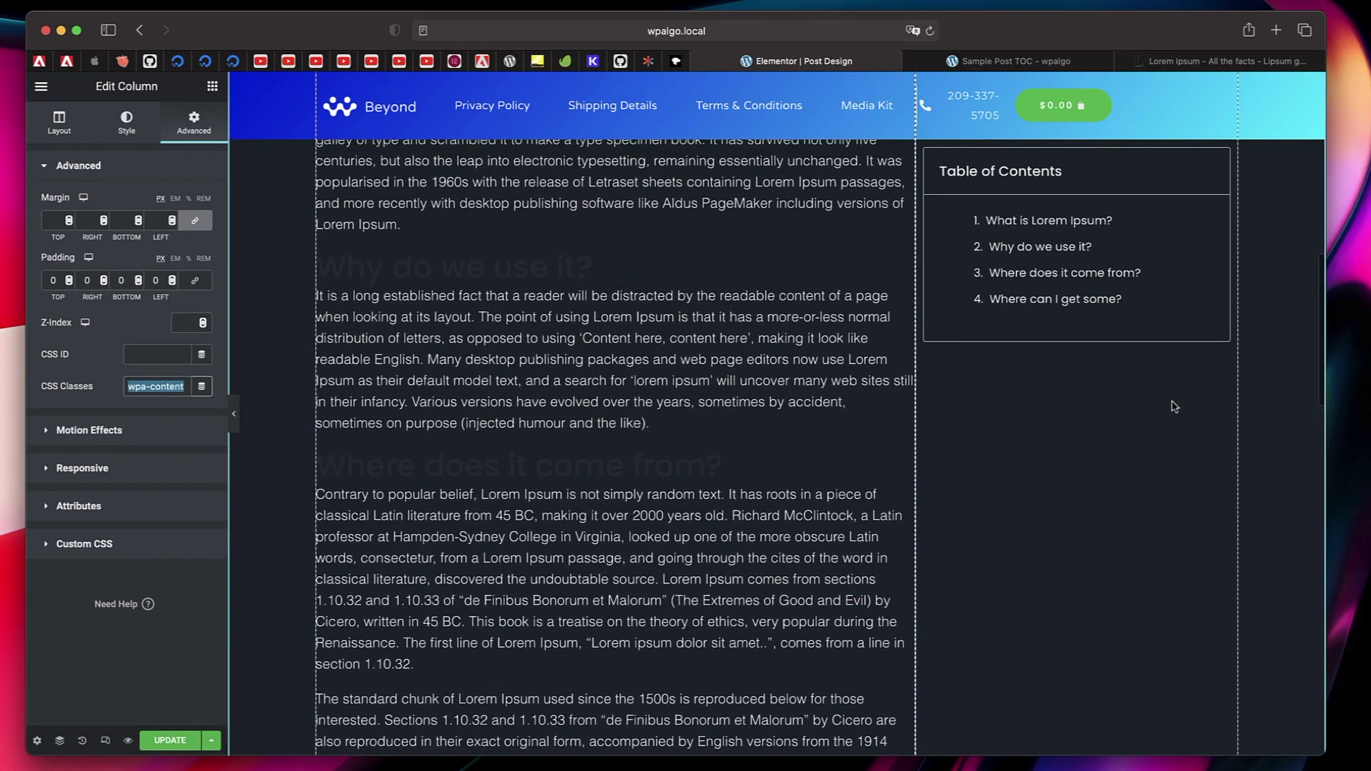
scroll(508, 507, "up", 4)
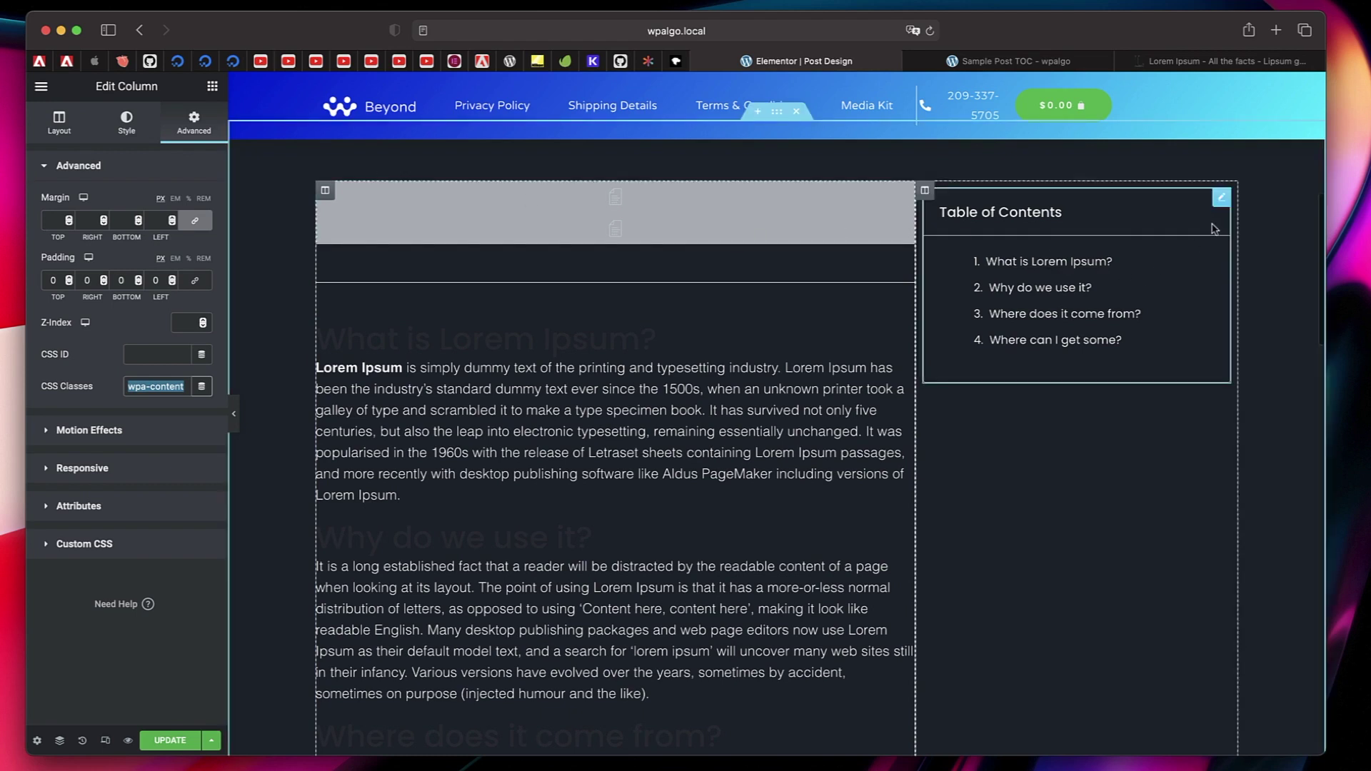
Step: Turn on the TOC's Minimize Box and test collapsing and expanding it
left_click(1222, 195)
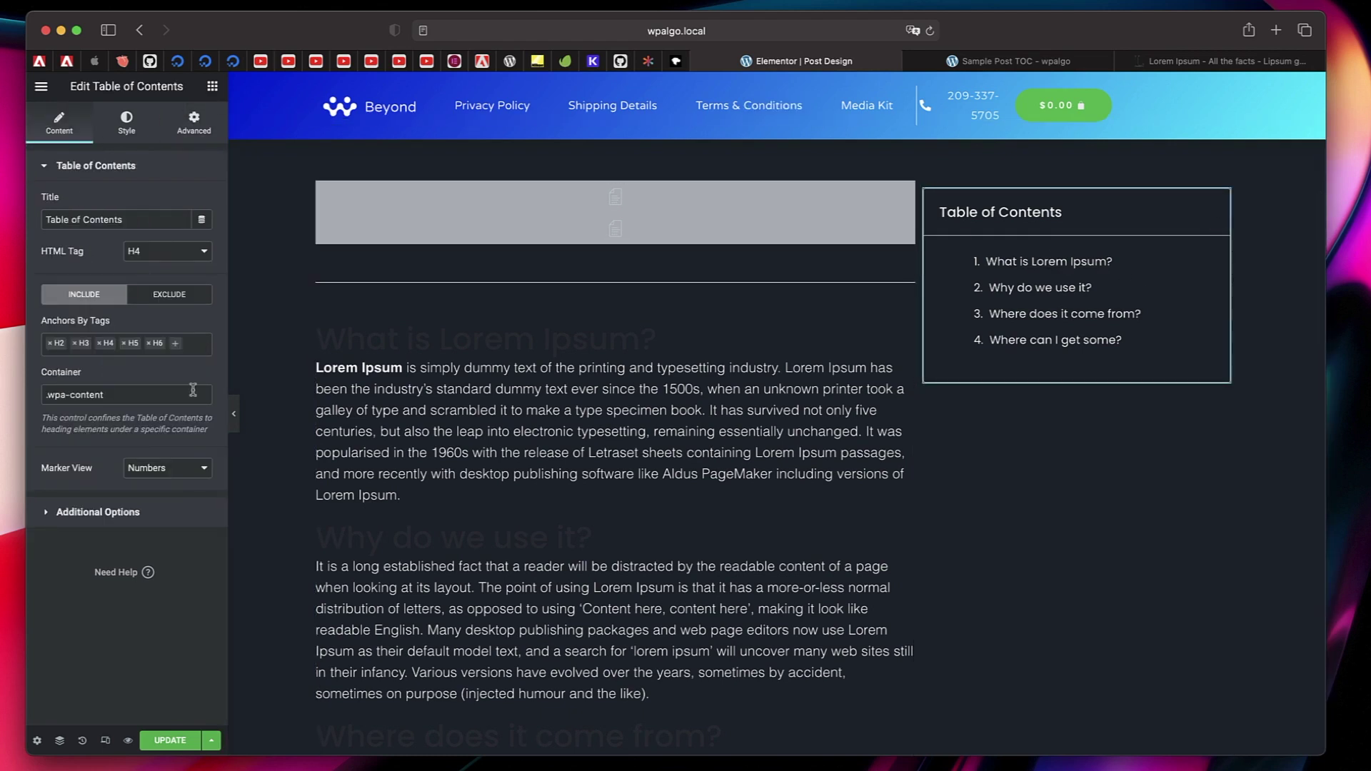
left_click(100, 517)
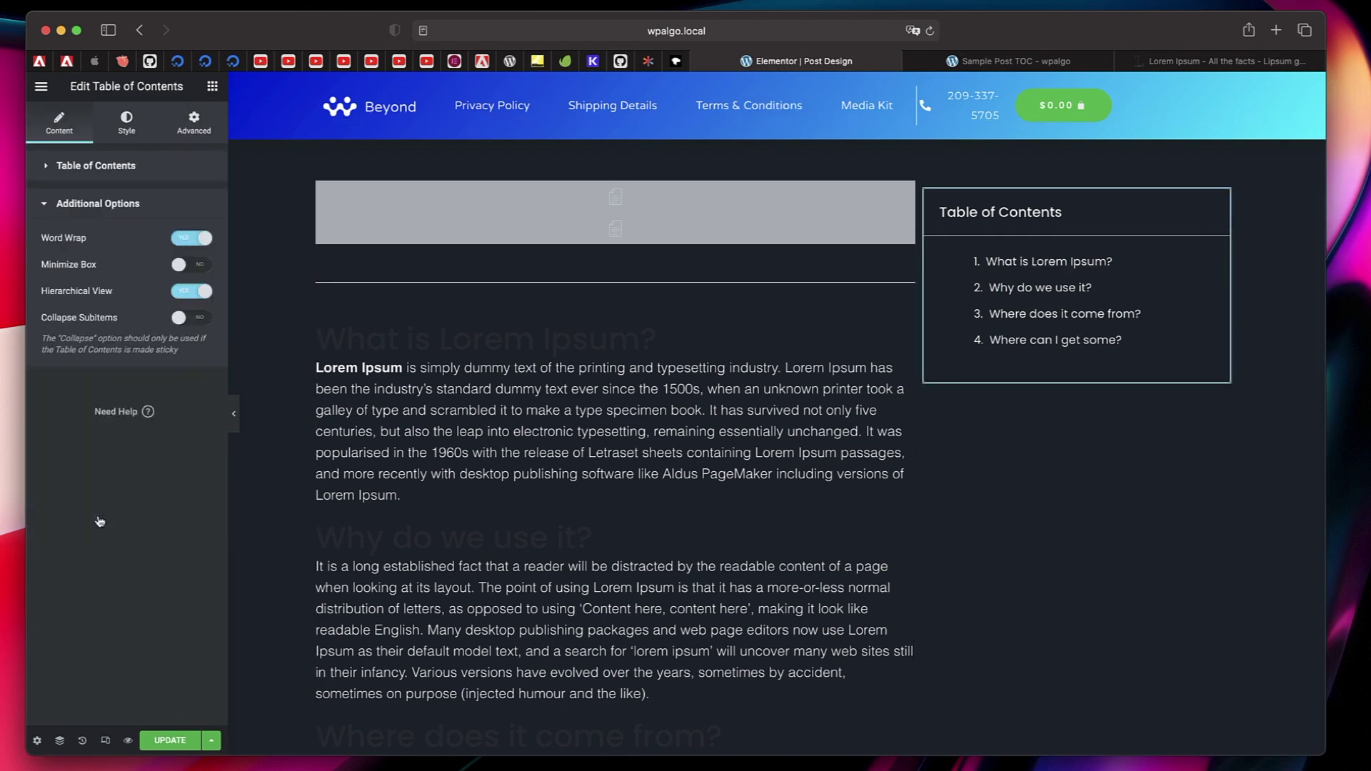
left_click(191, 266)
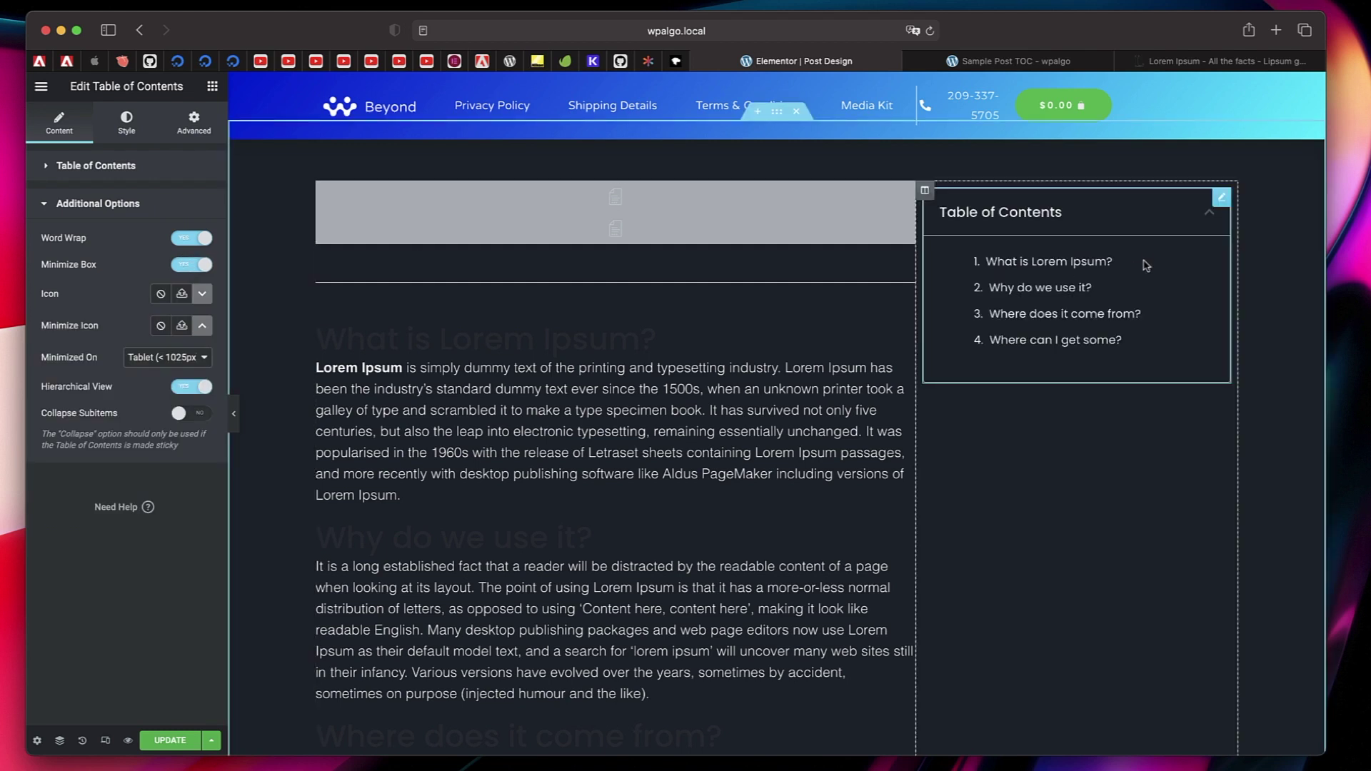
left_click(1210, 222)
left_click(1211, 221)
left_click(1211, 222)
left_click(1211, 222)
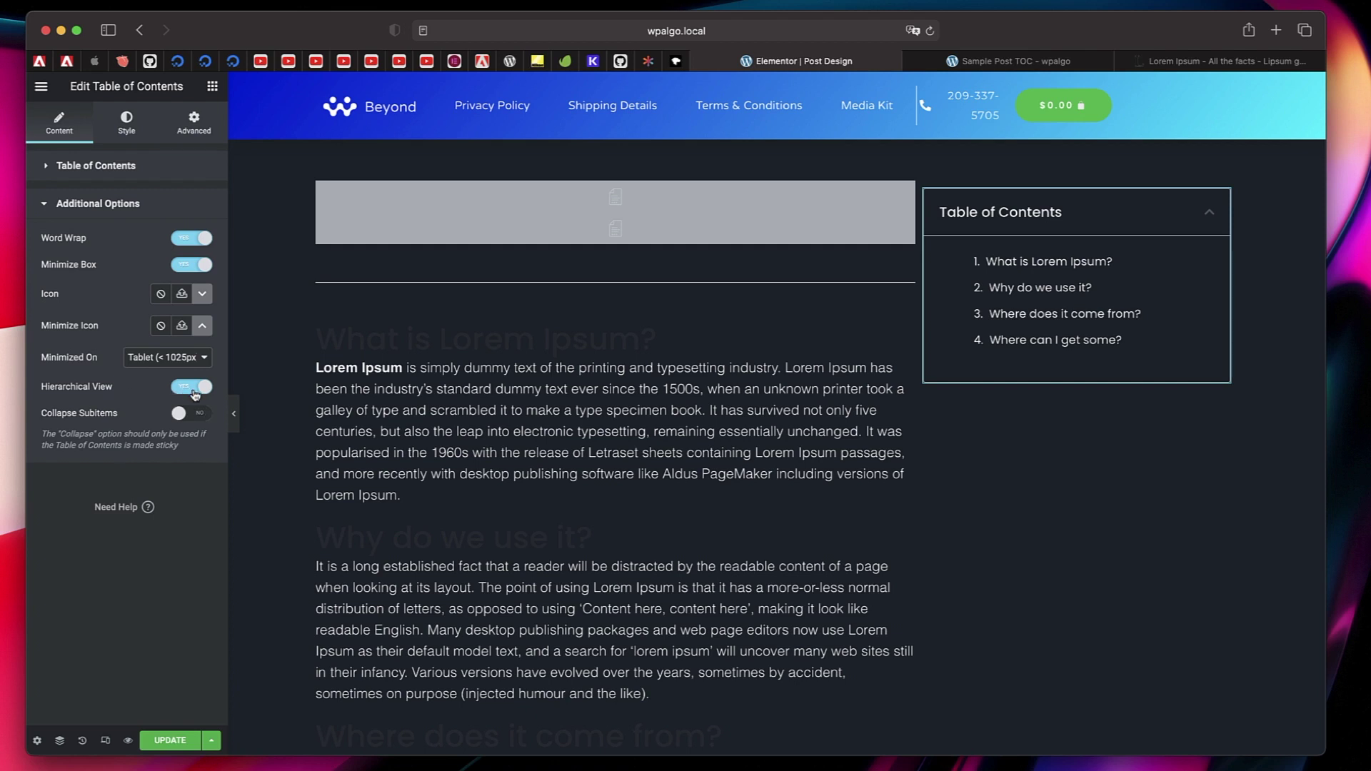
Step: Switch Hierarchical View off, update the template, and reload the live sample post
left_click(193, 390)
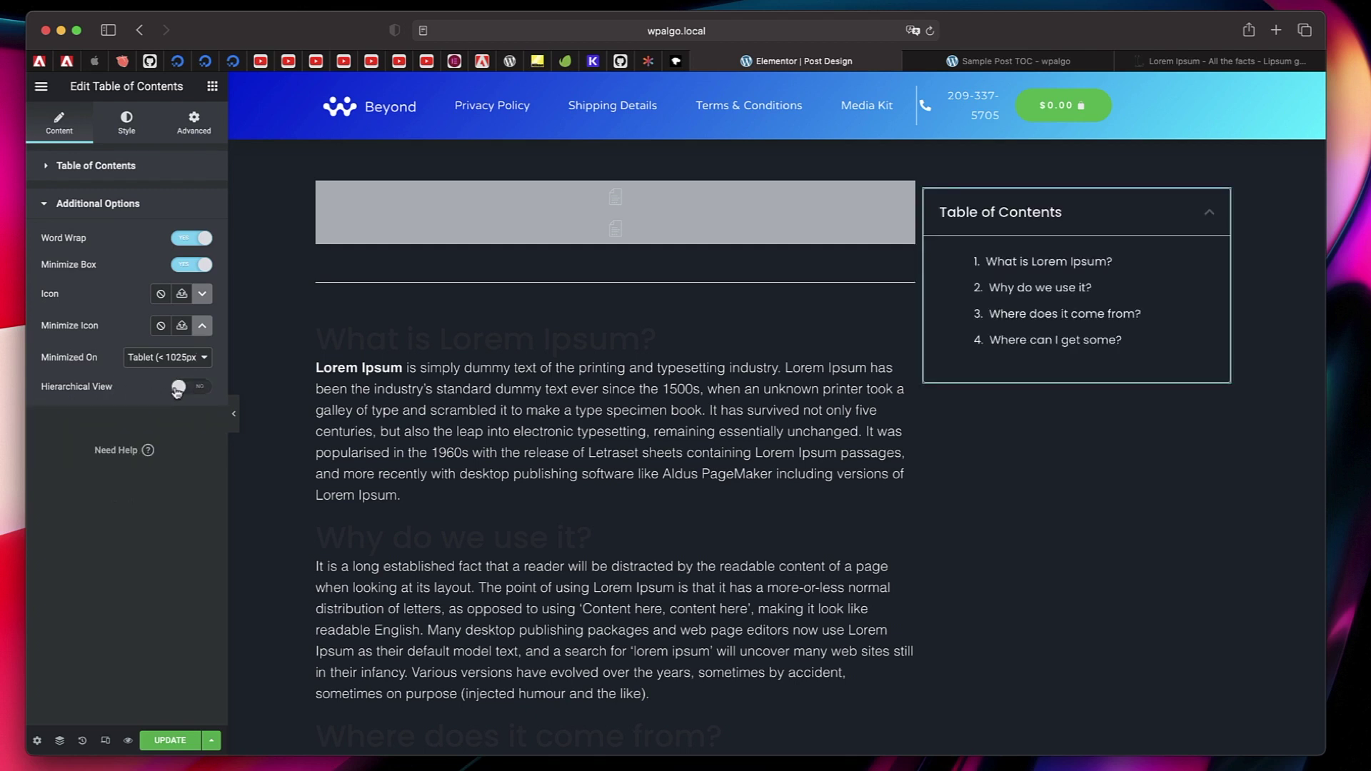
left_click(194, 388)
left_click(193, 388)
left_click(170, 740)
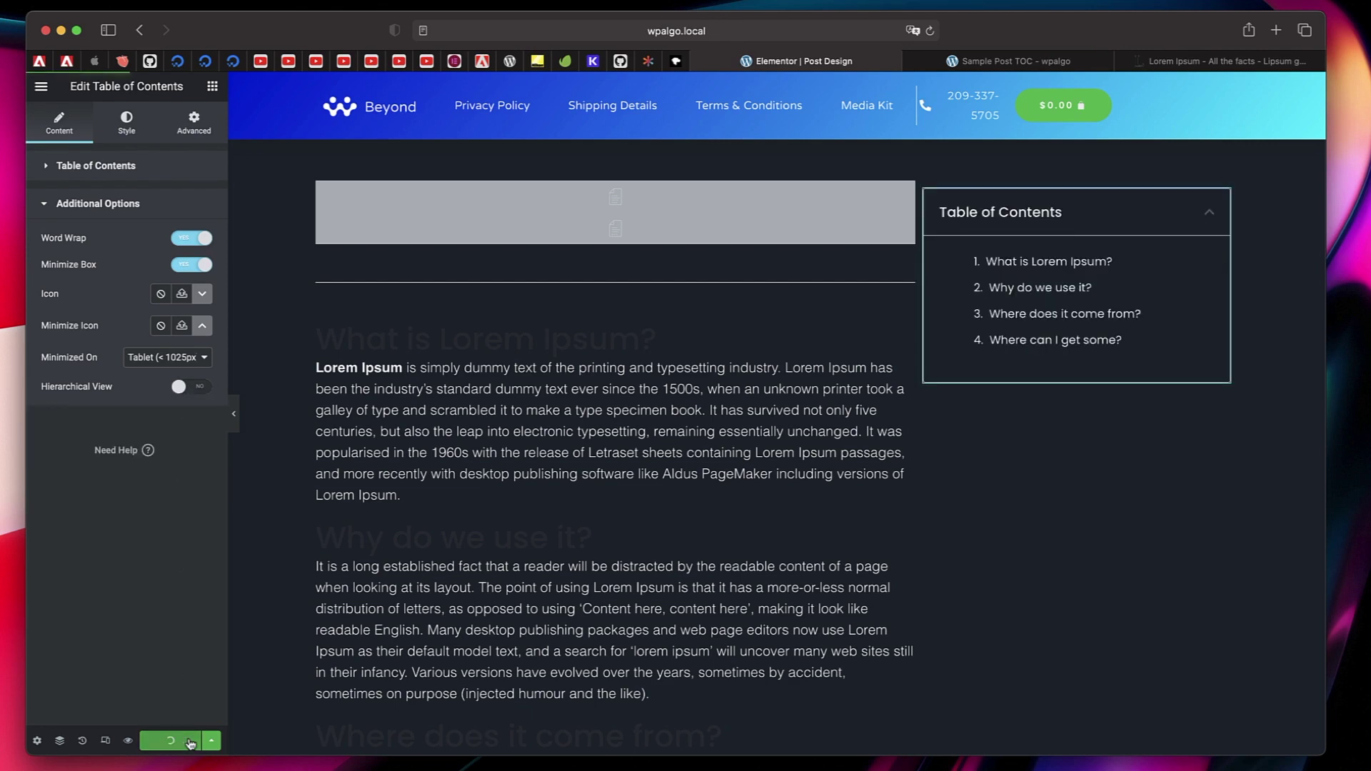
left_click(1033, 62)
left_click(931, 33)
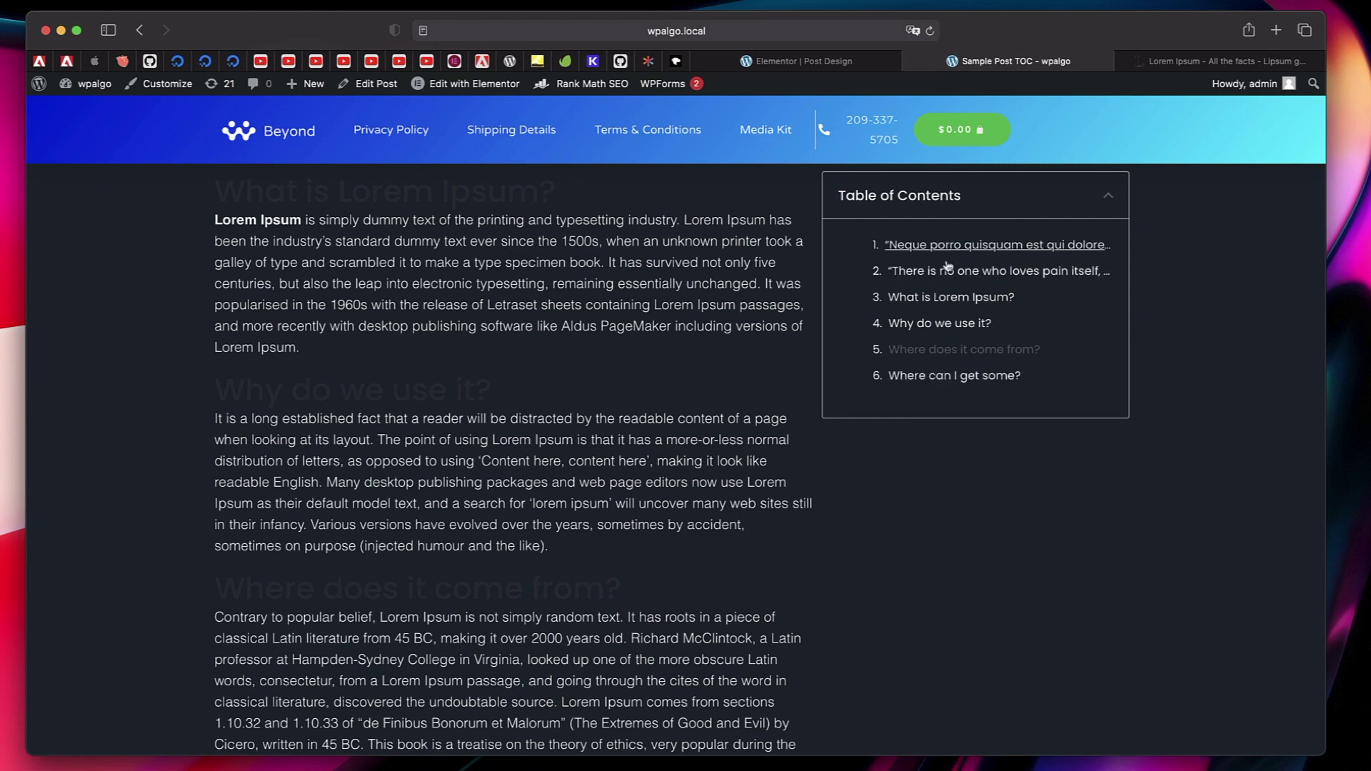
Step: Back in the Elementor template, switch the TOC's Hierarchical View on again and save
left_click(831, 63)
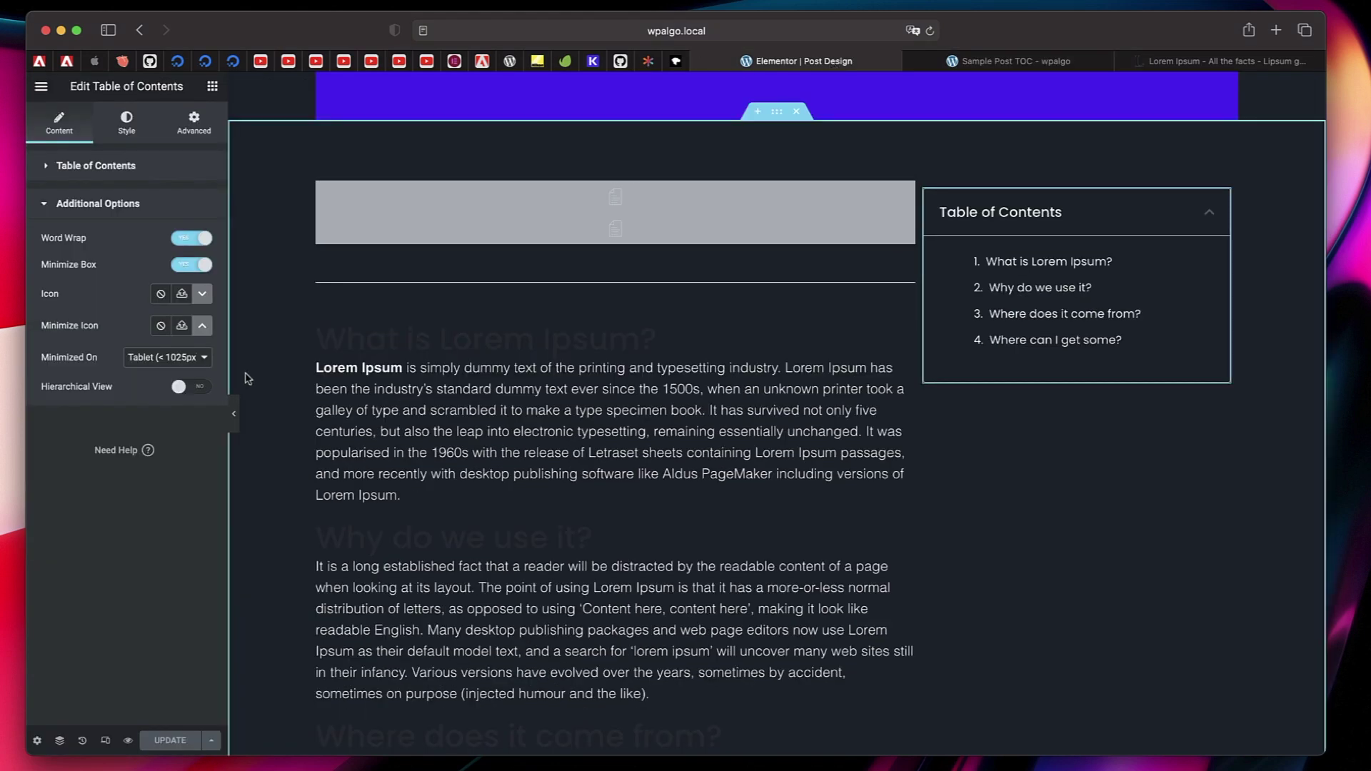
left_click(190, 388)
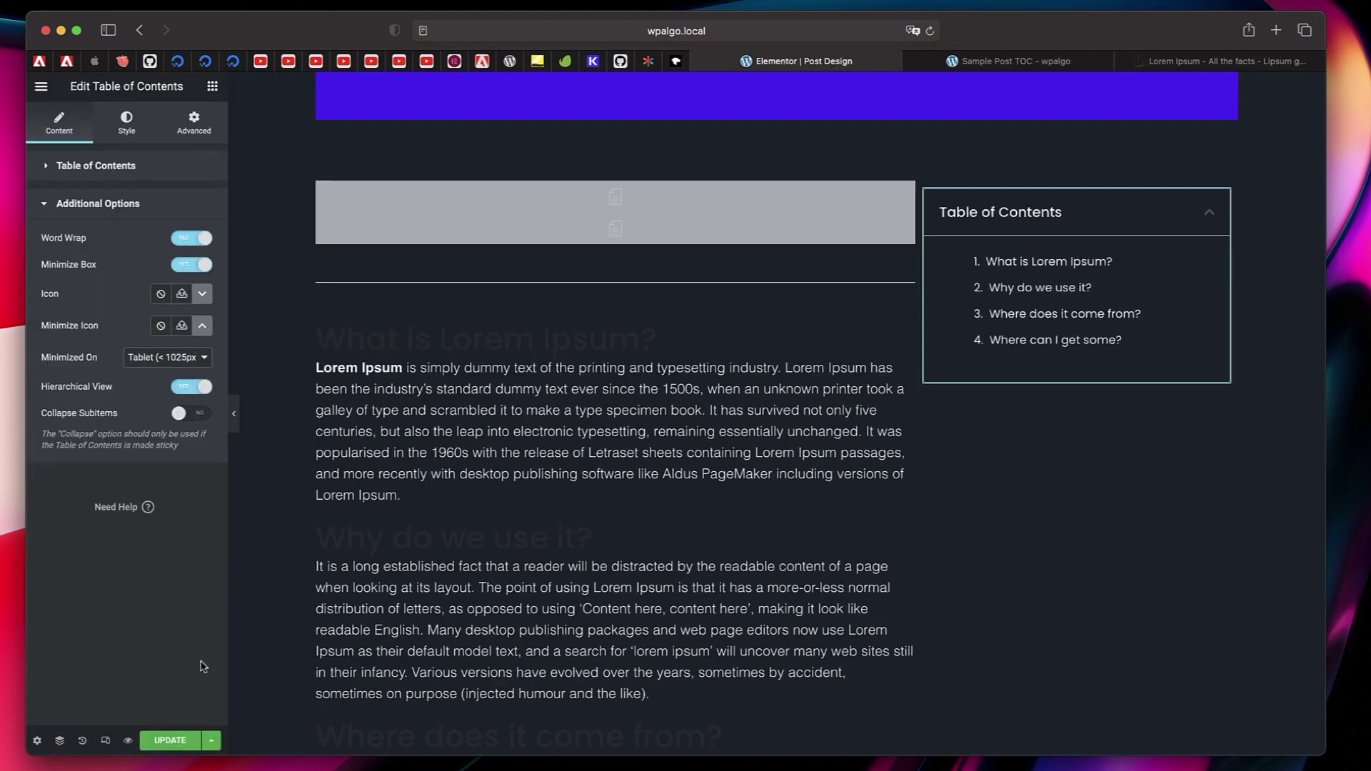
left_click(180, 741)
Step: Enable Collapse Subitems, save the template again, and return to the live sample post
left_click(190, 412)
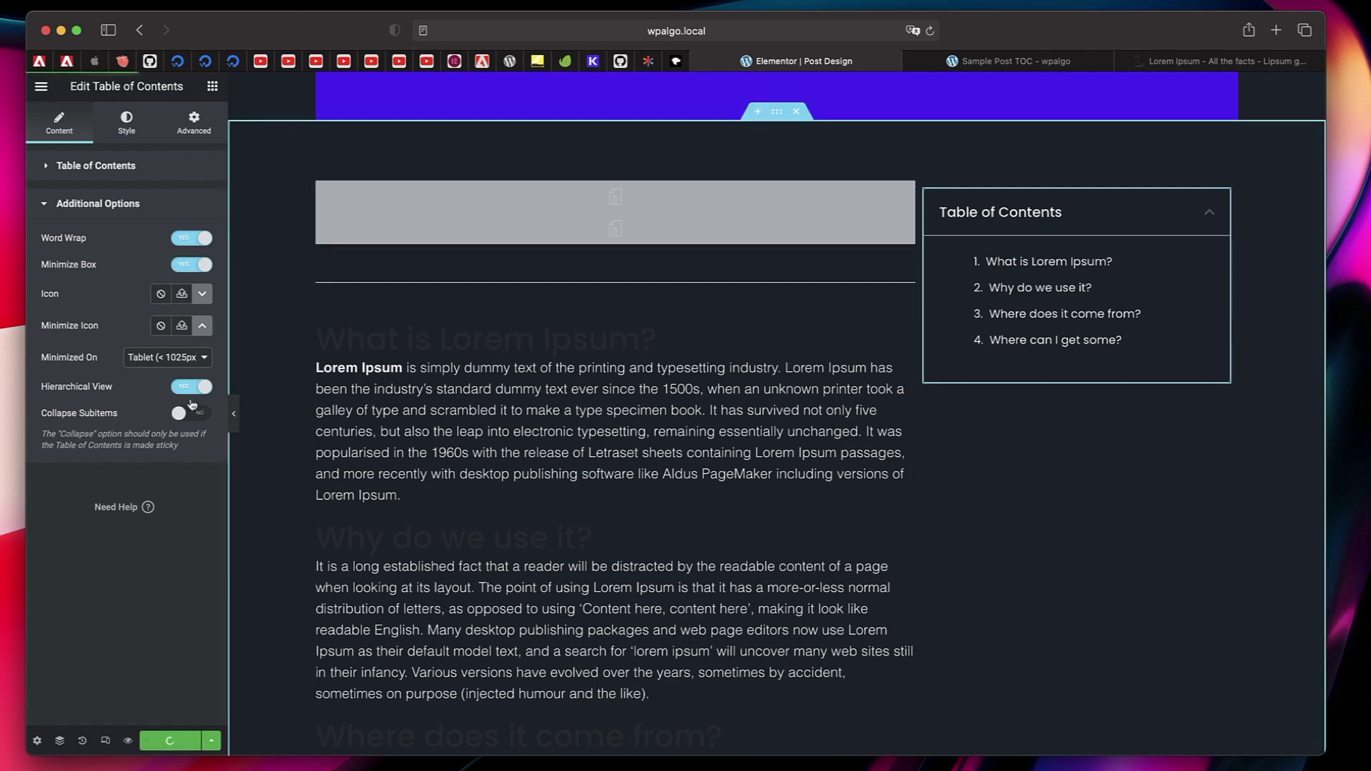
left_click(177, 747)
left_click(1025, 63)
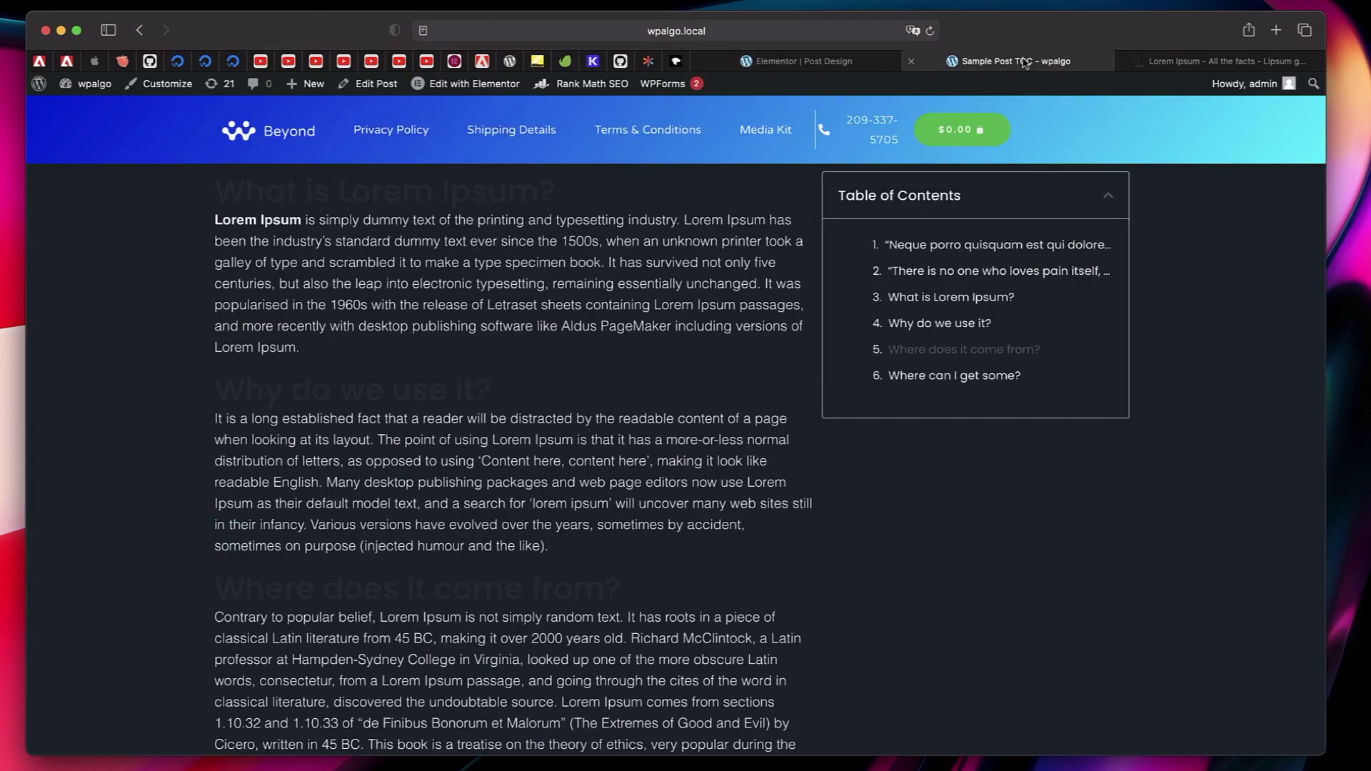
Step: Reload the post and test each TOC link, from the quote and nested 1.1 to Where can I get some?
left_click(929, 32)
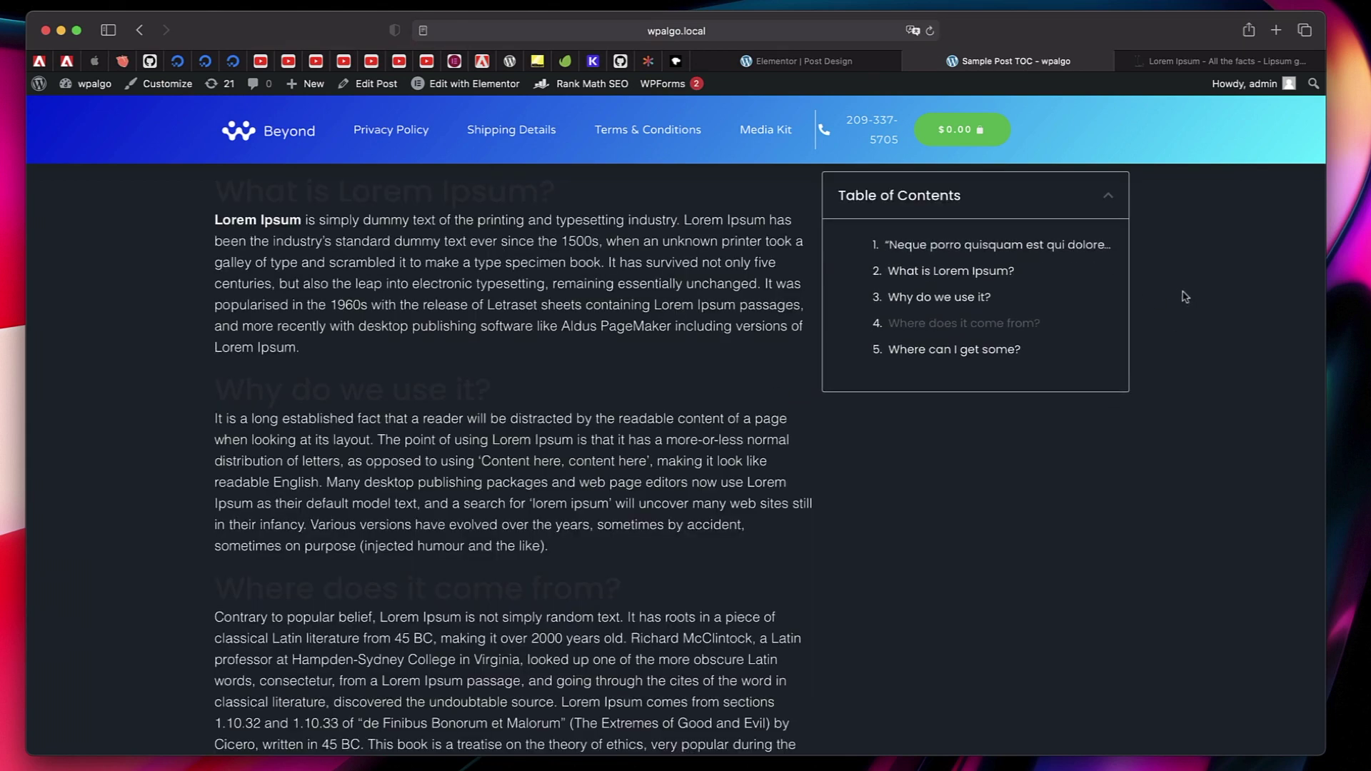
left_click(1066, 258)
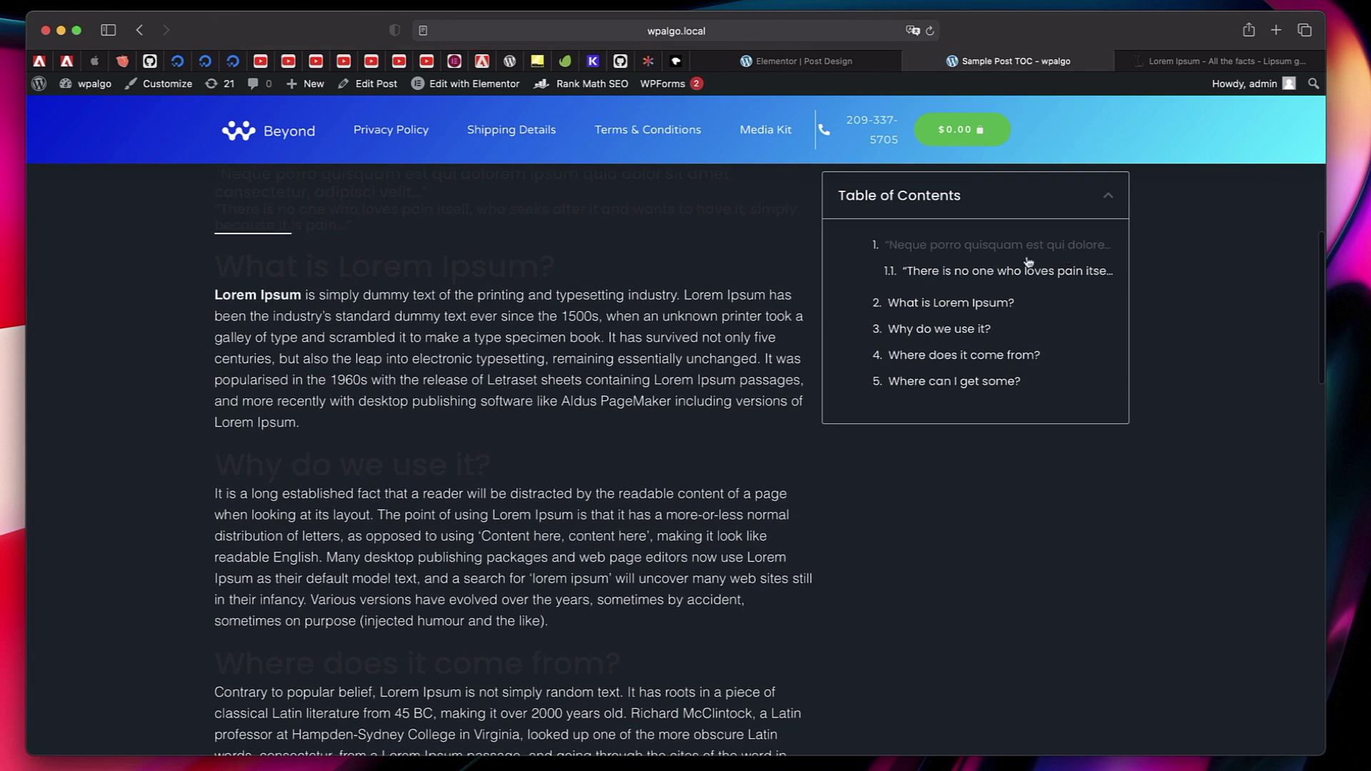
left_click(1014, 275)
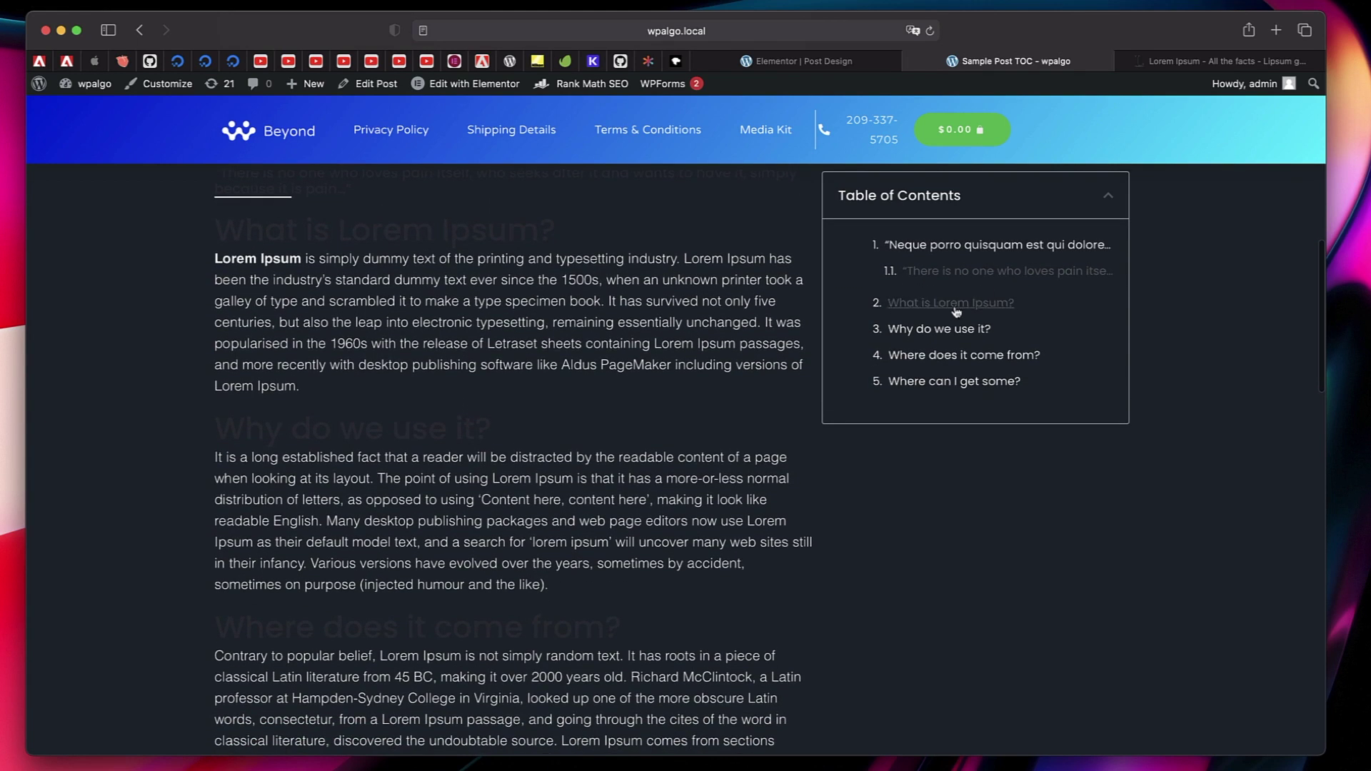
left_click(955, 312)
left_click(944, 306)
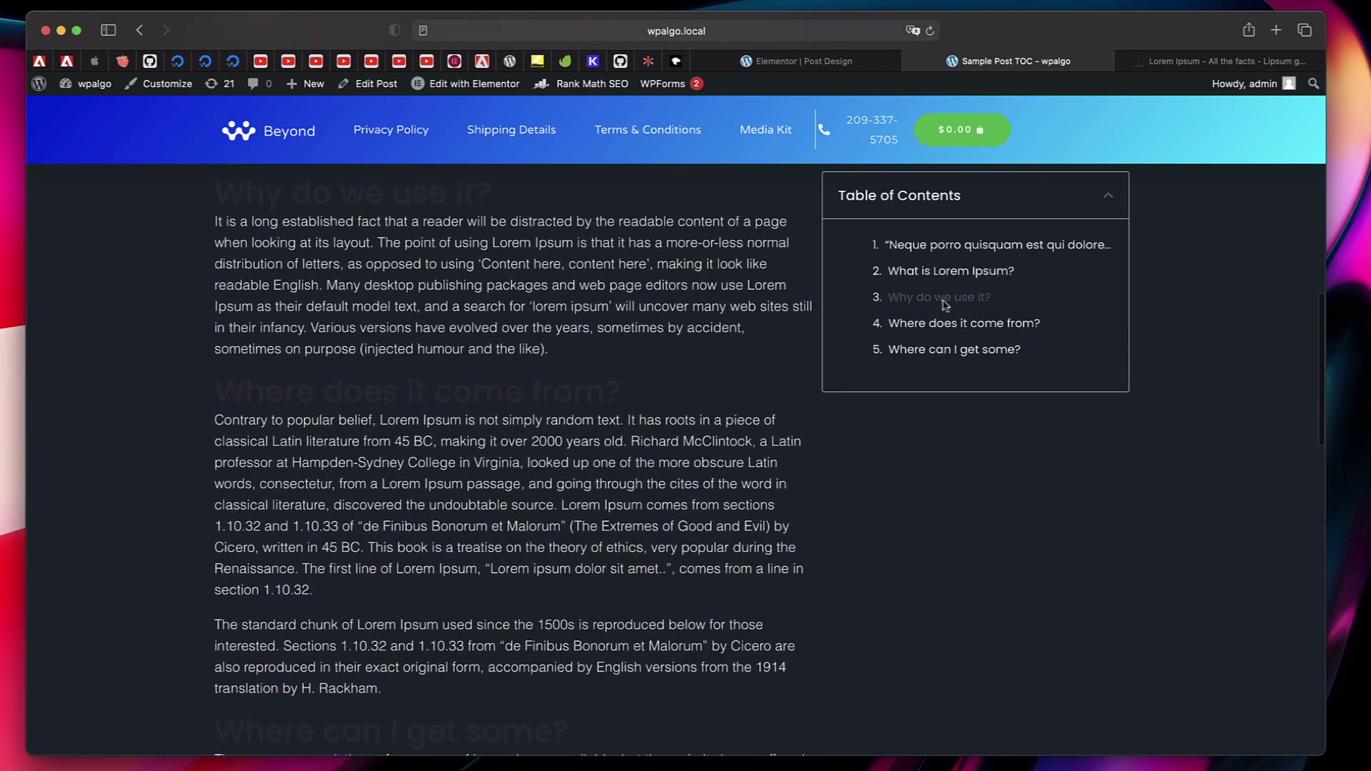
left_click(942, 325)
left_click(943, 350)
Step: Scroll the post to see subitems stay collapsed until their section, then go back to Elementor
scroll(642, 398, "down", 1)
scroll(643, 398, "up", 20)
scroll(646, 402, "down", 20)
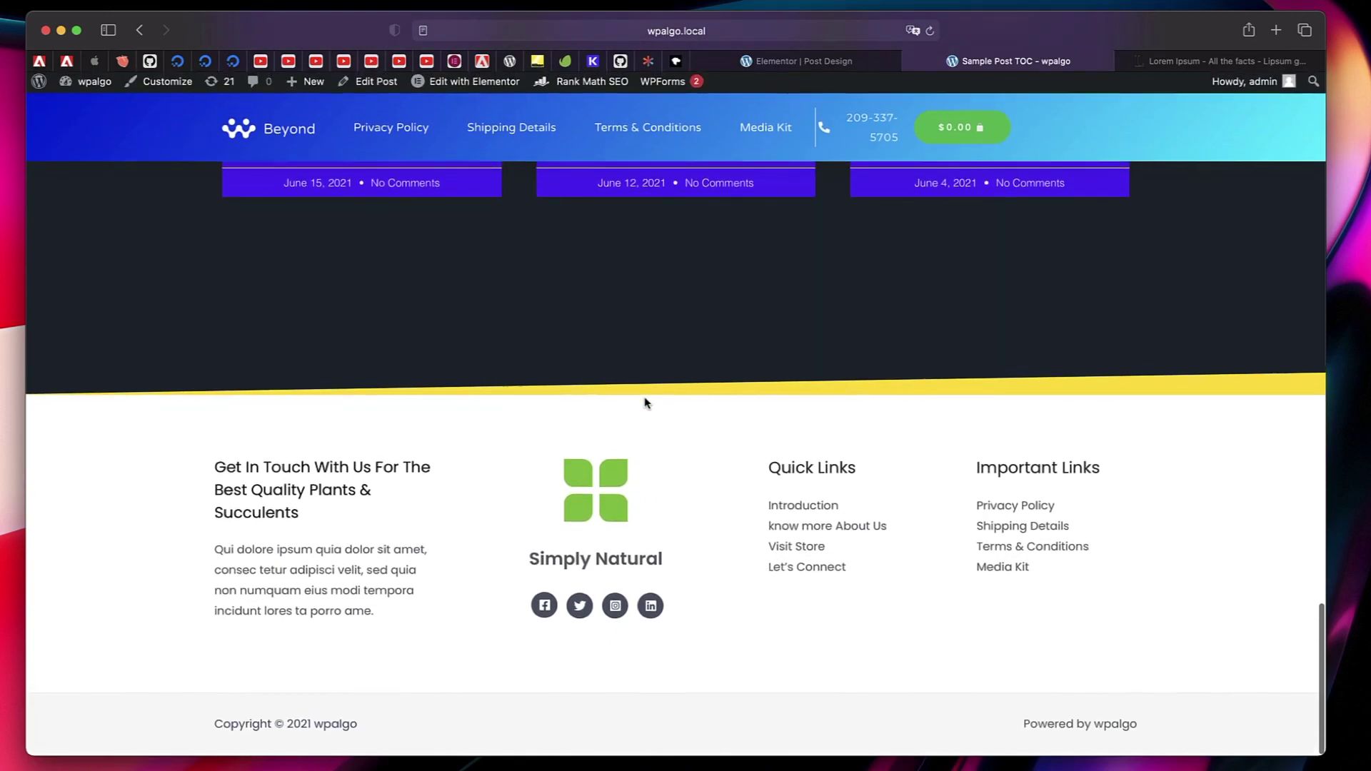
scroll(644, 402, "up", 20)
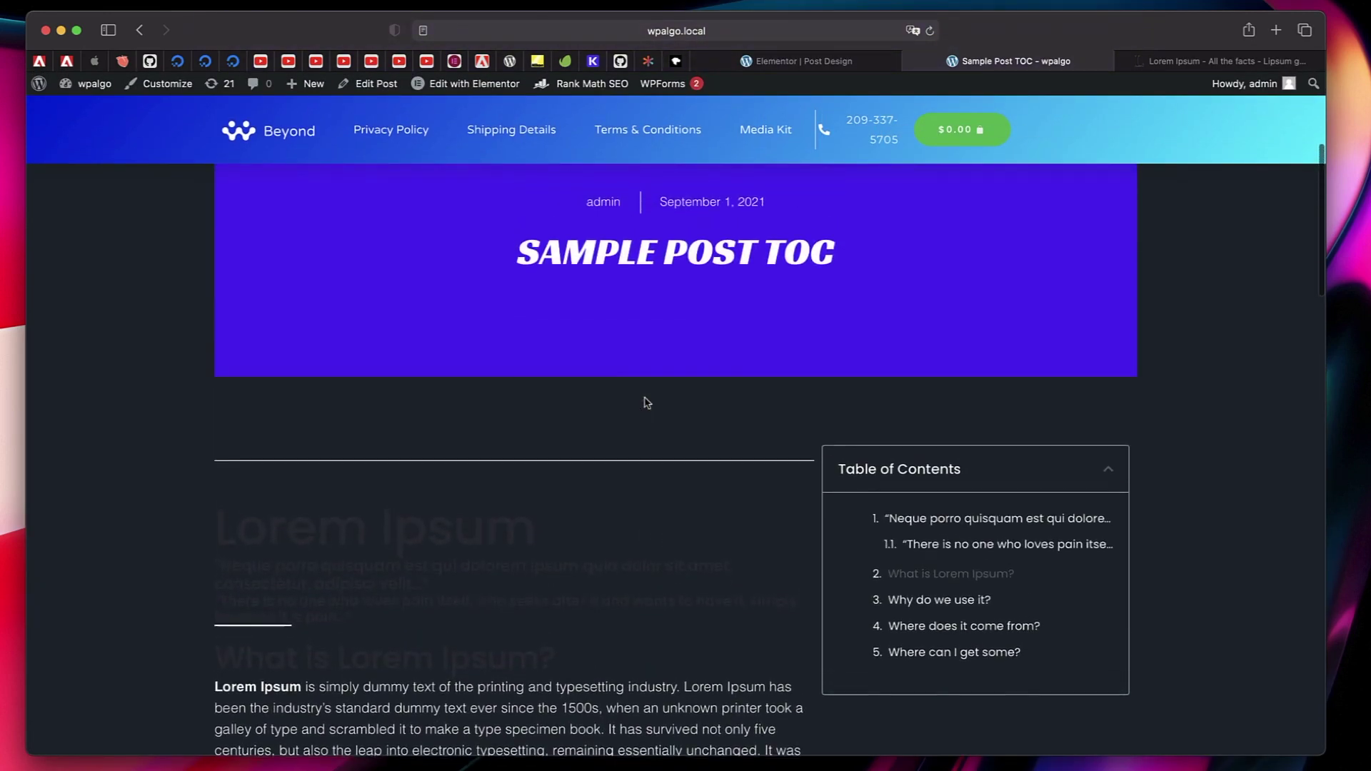
scroll(645, 402, "down", 7)
scroll(645, 402, "down", 6)
scroll(949, 331, "up", 6)
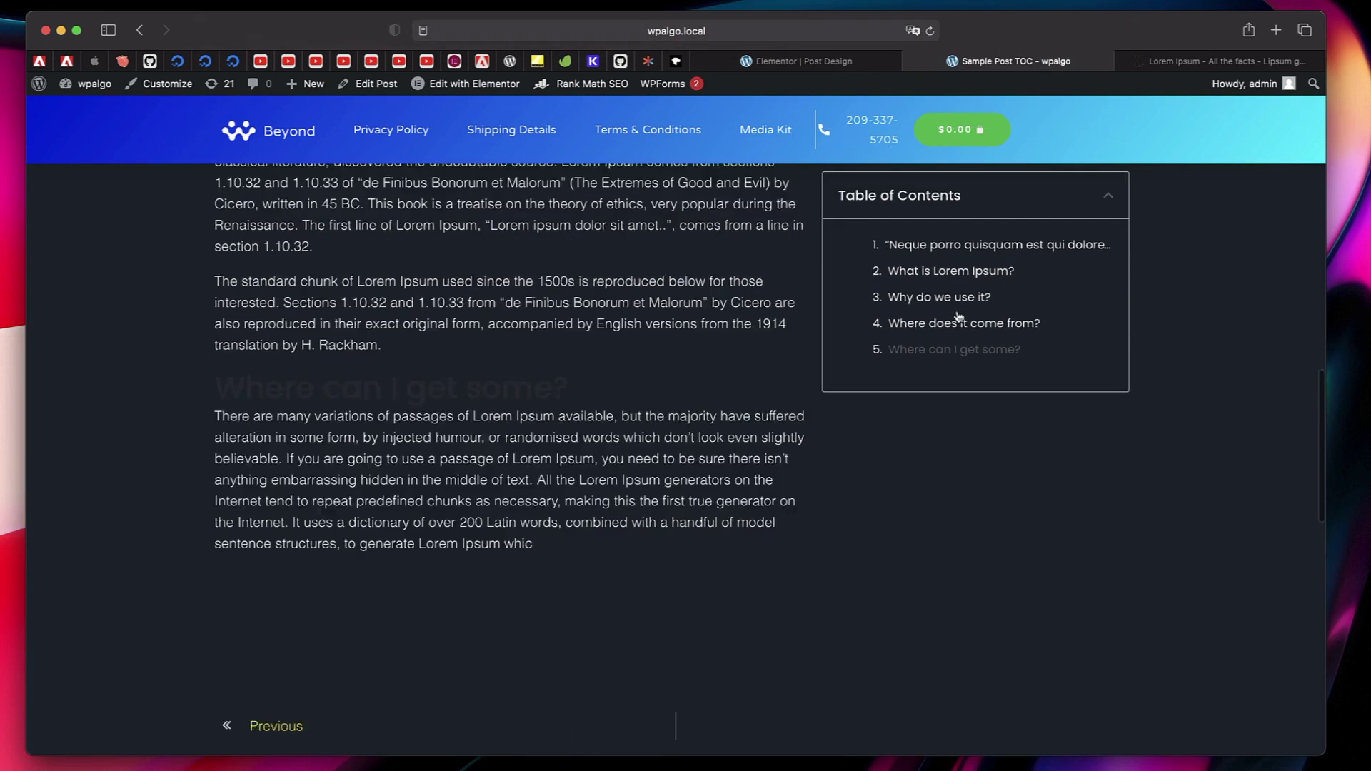
key("ctrl+shift+Tab")
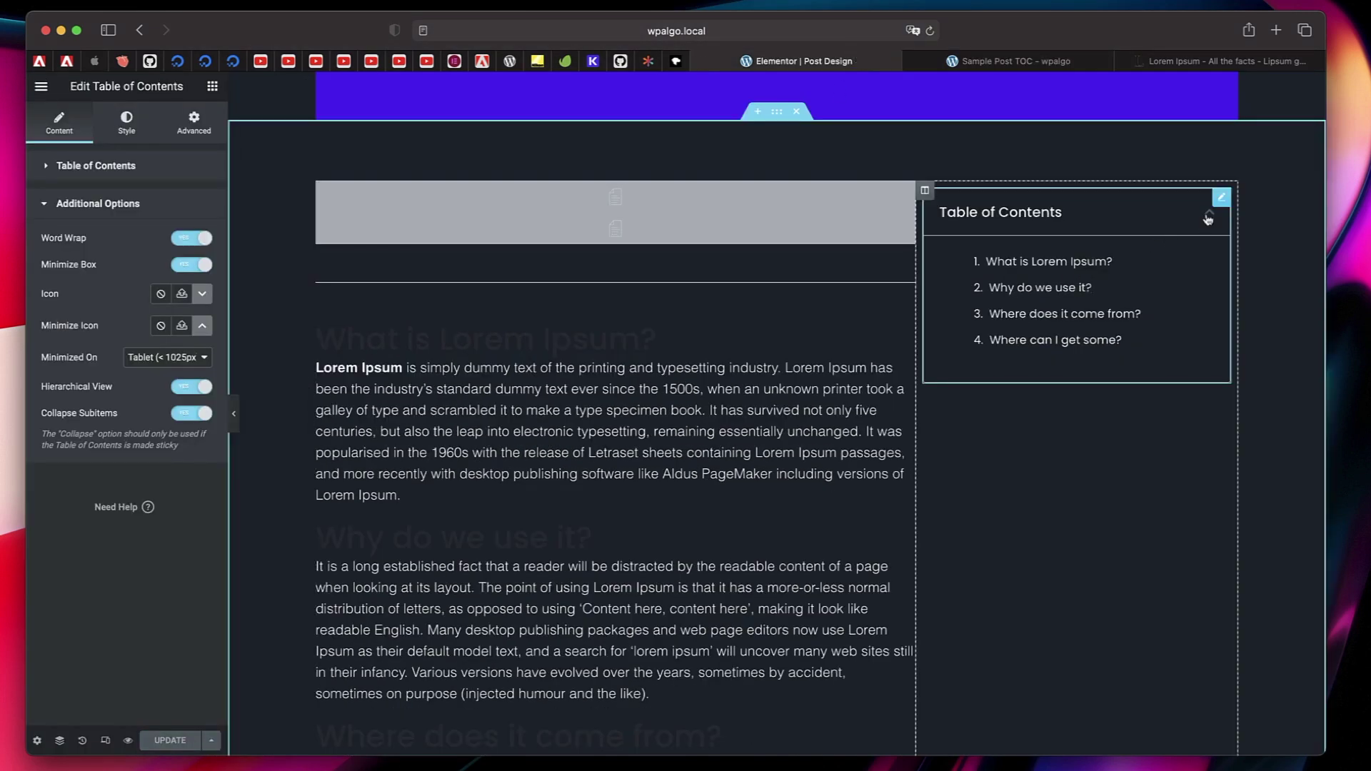
Step: Review the TOC widget's Advanced Motion Effects showing Sticky: Top with a 100 offset
left_click(194, 126)
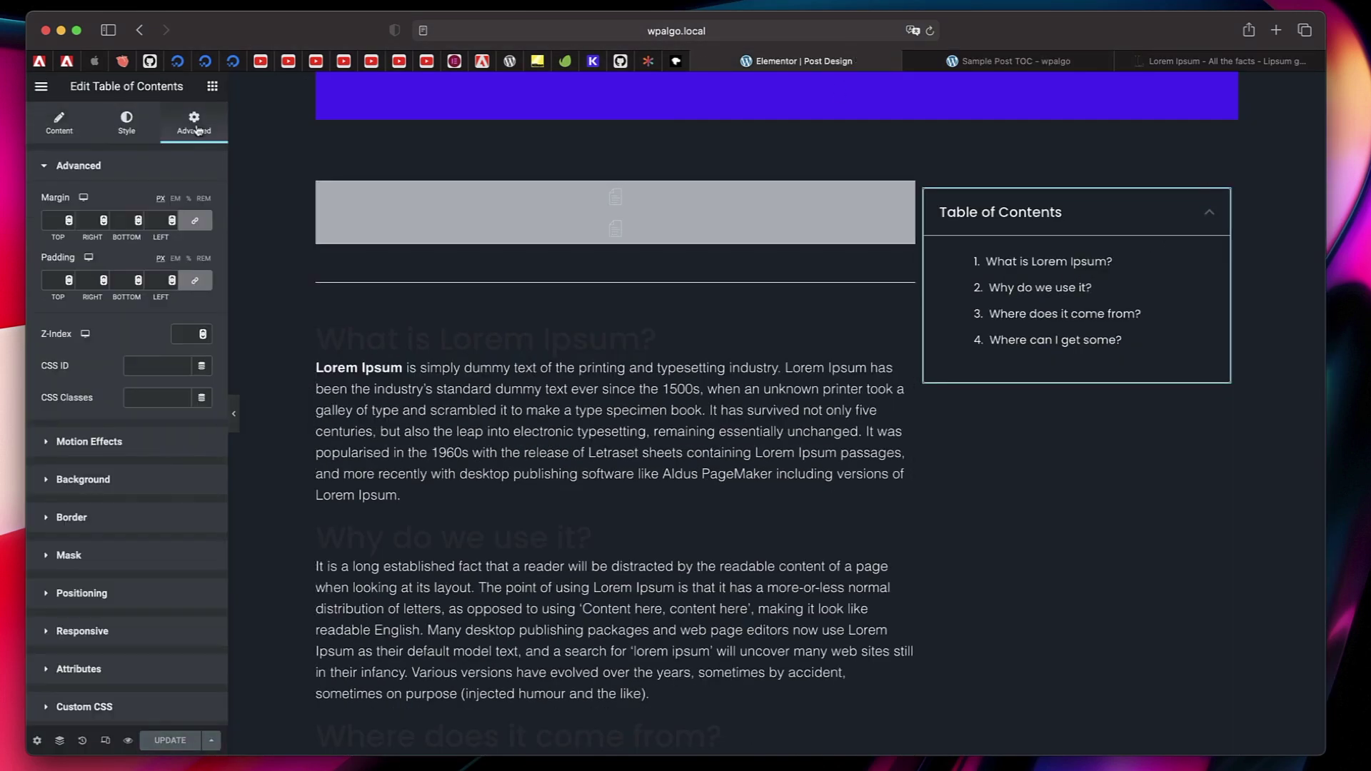
left_click(90, 442)
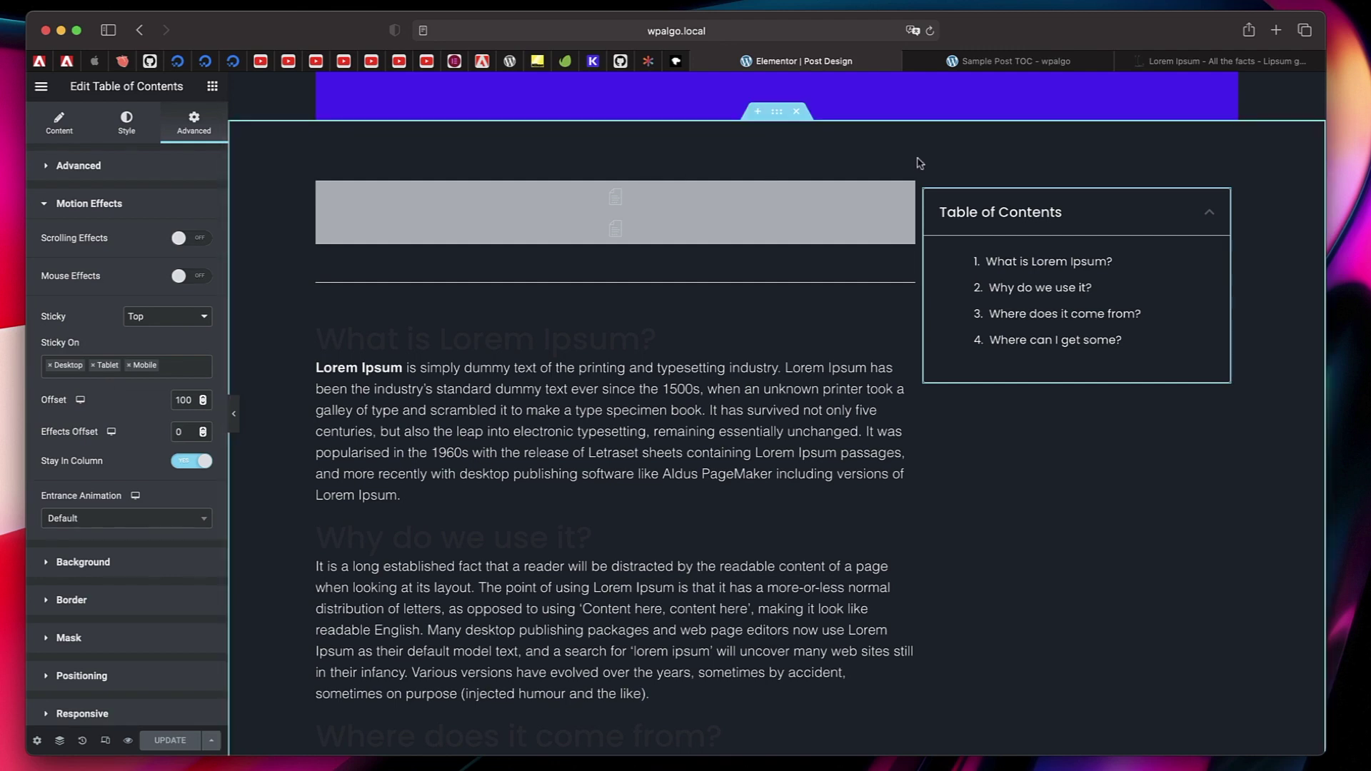
scroll(915, 408, "up", 3)
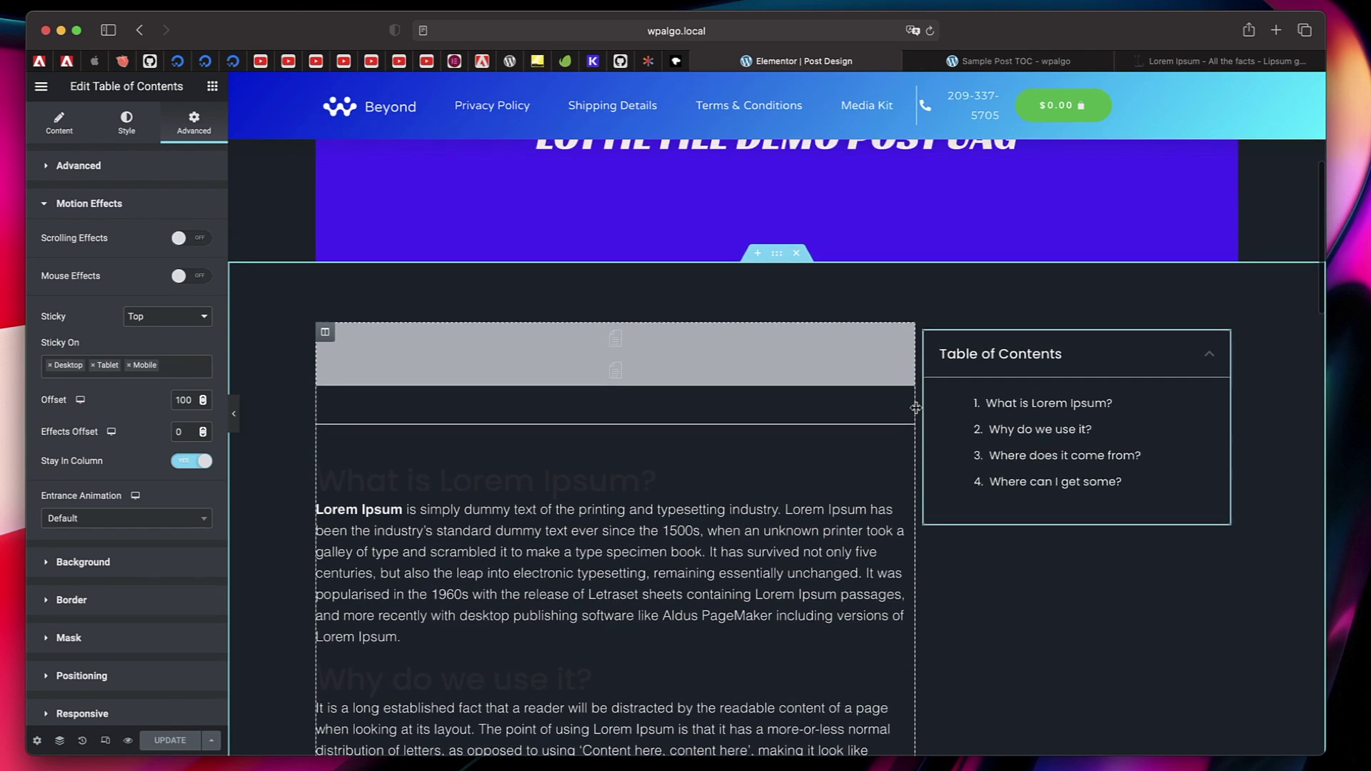